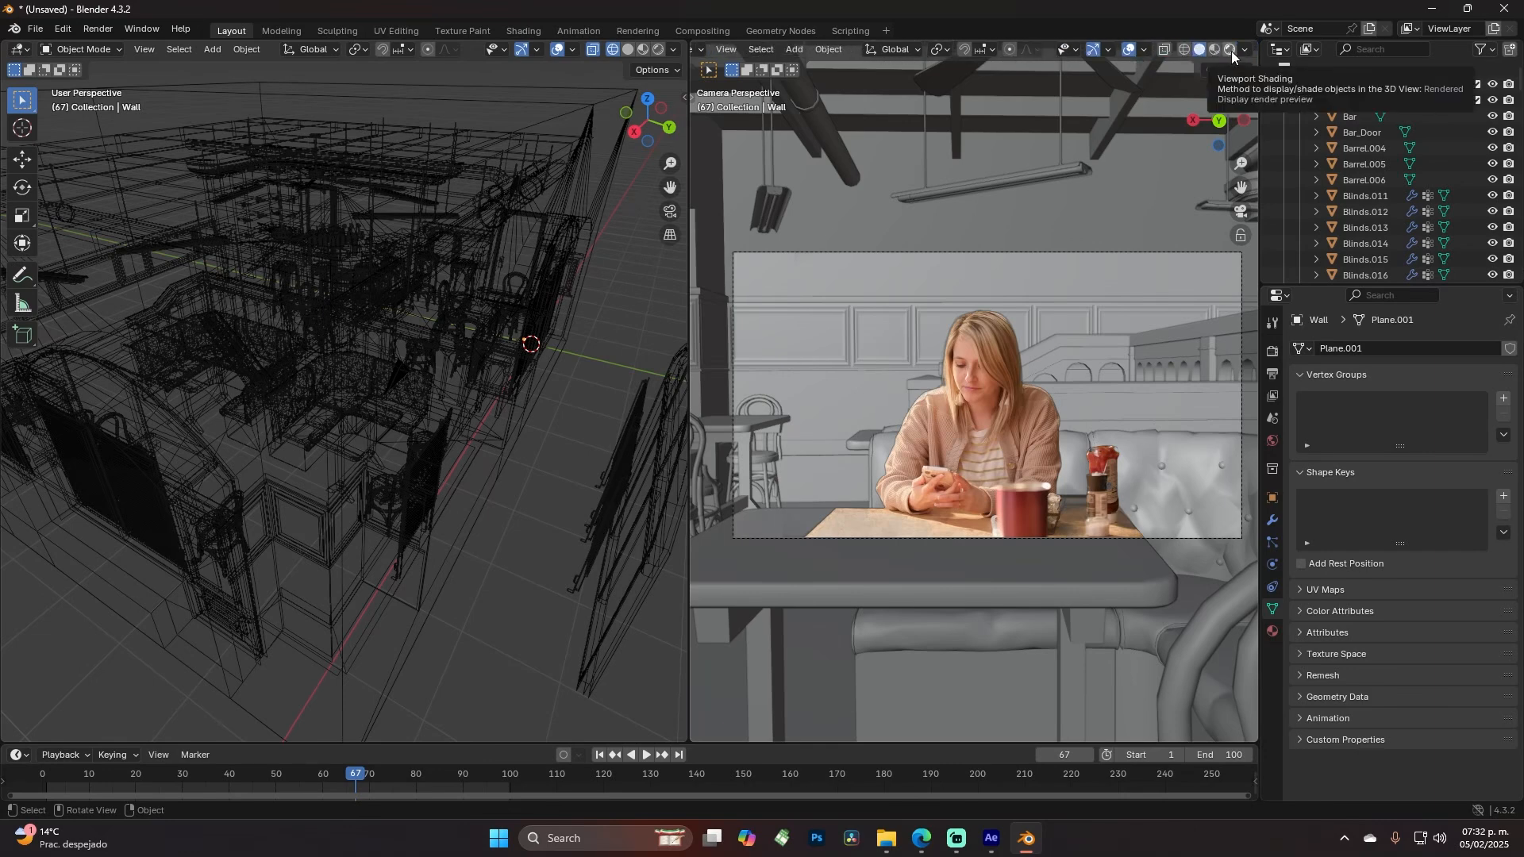
Show the camera viewport in rendered shading and select the ceiling lamp hanging above the table in the top view
left_click(1231, 51)
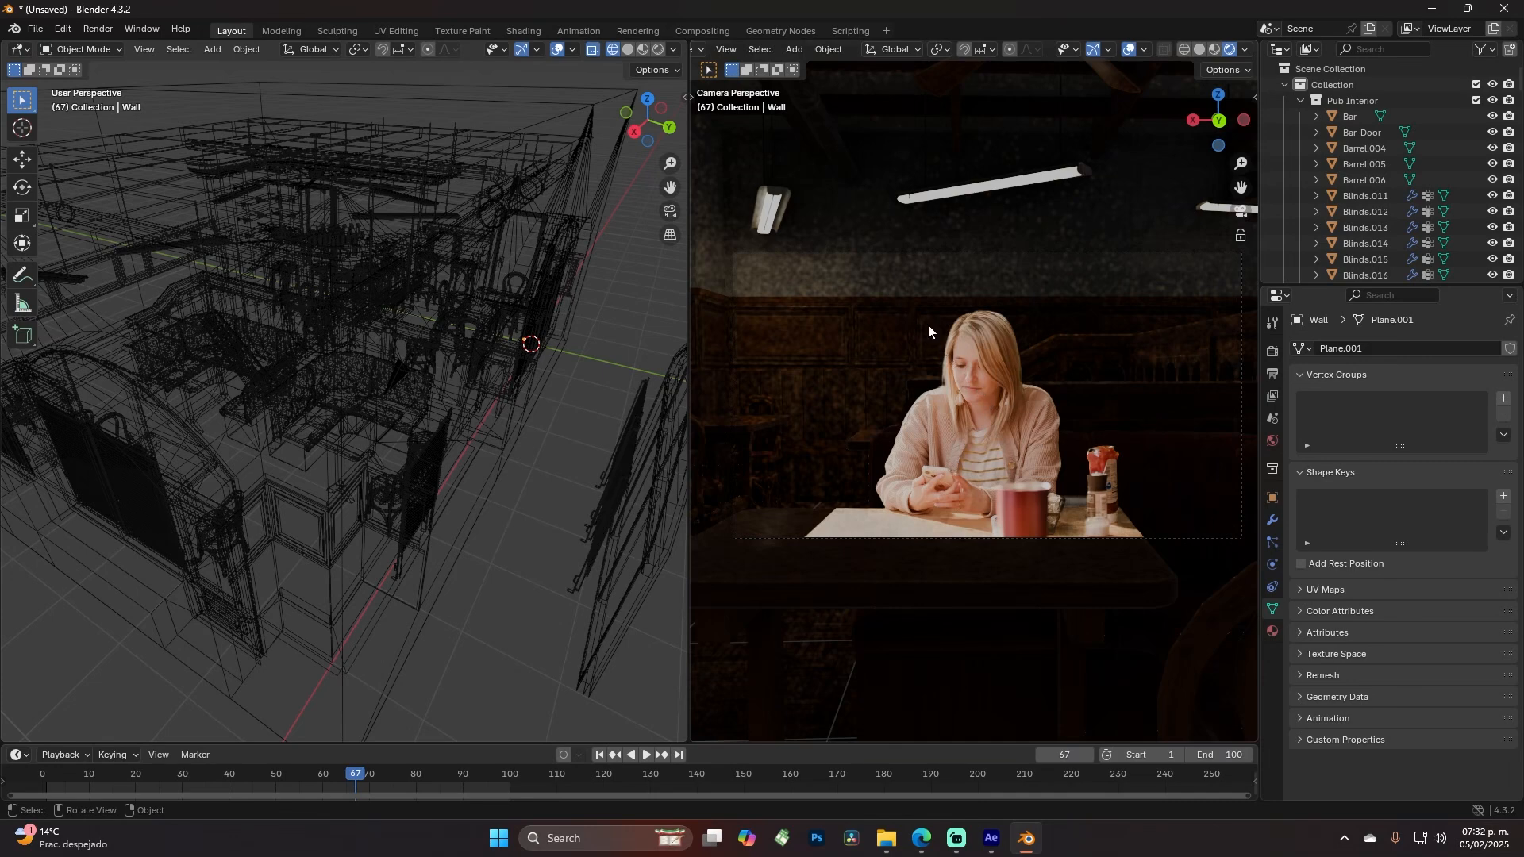
left_click(256, 218)
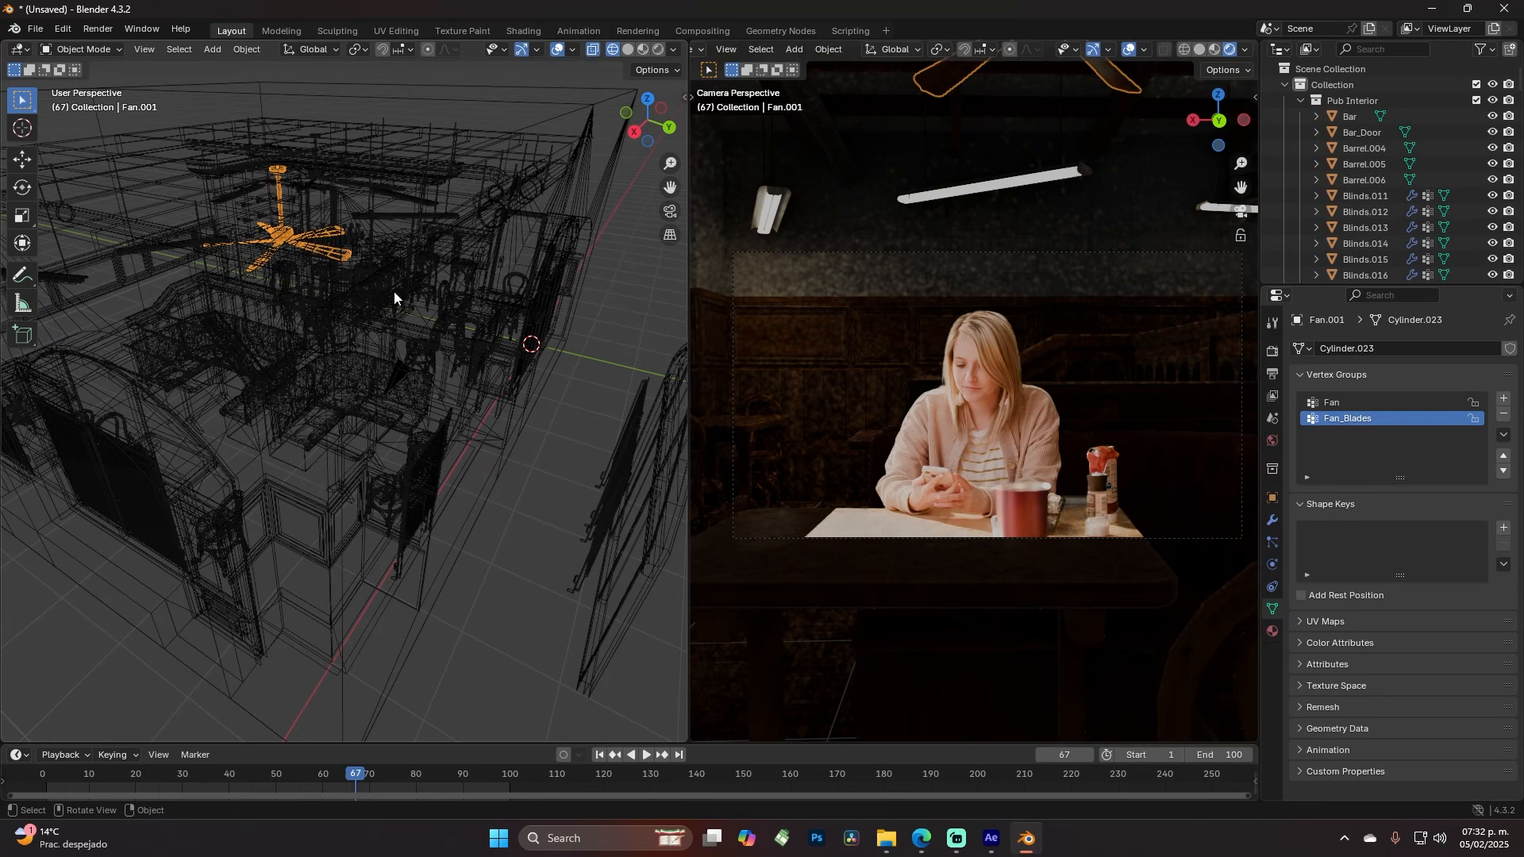
key("KP_7")
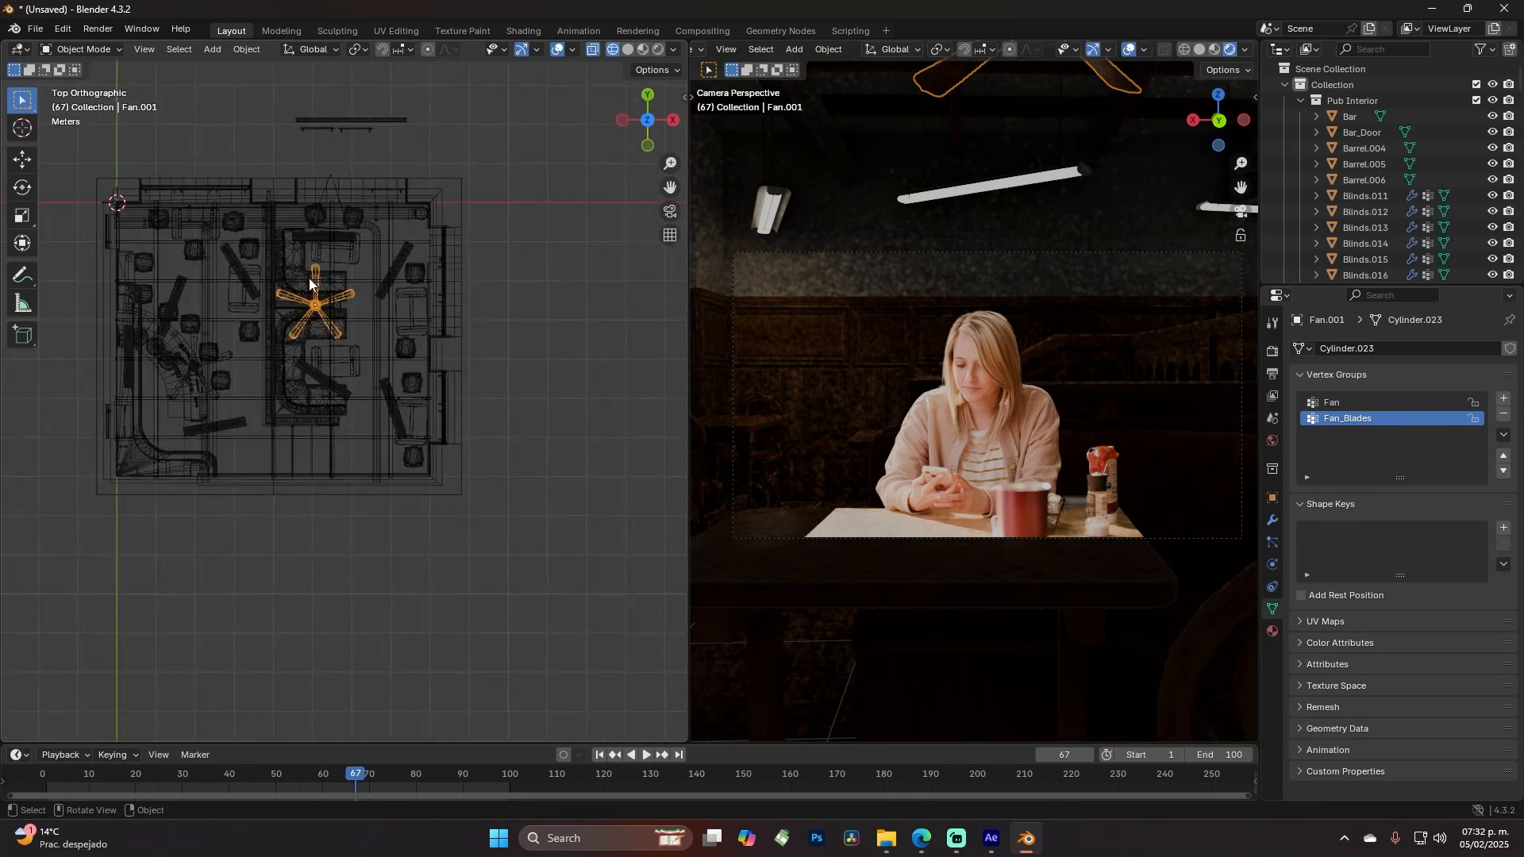
scroll(329, 301, "up", 6)
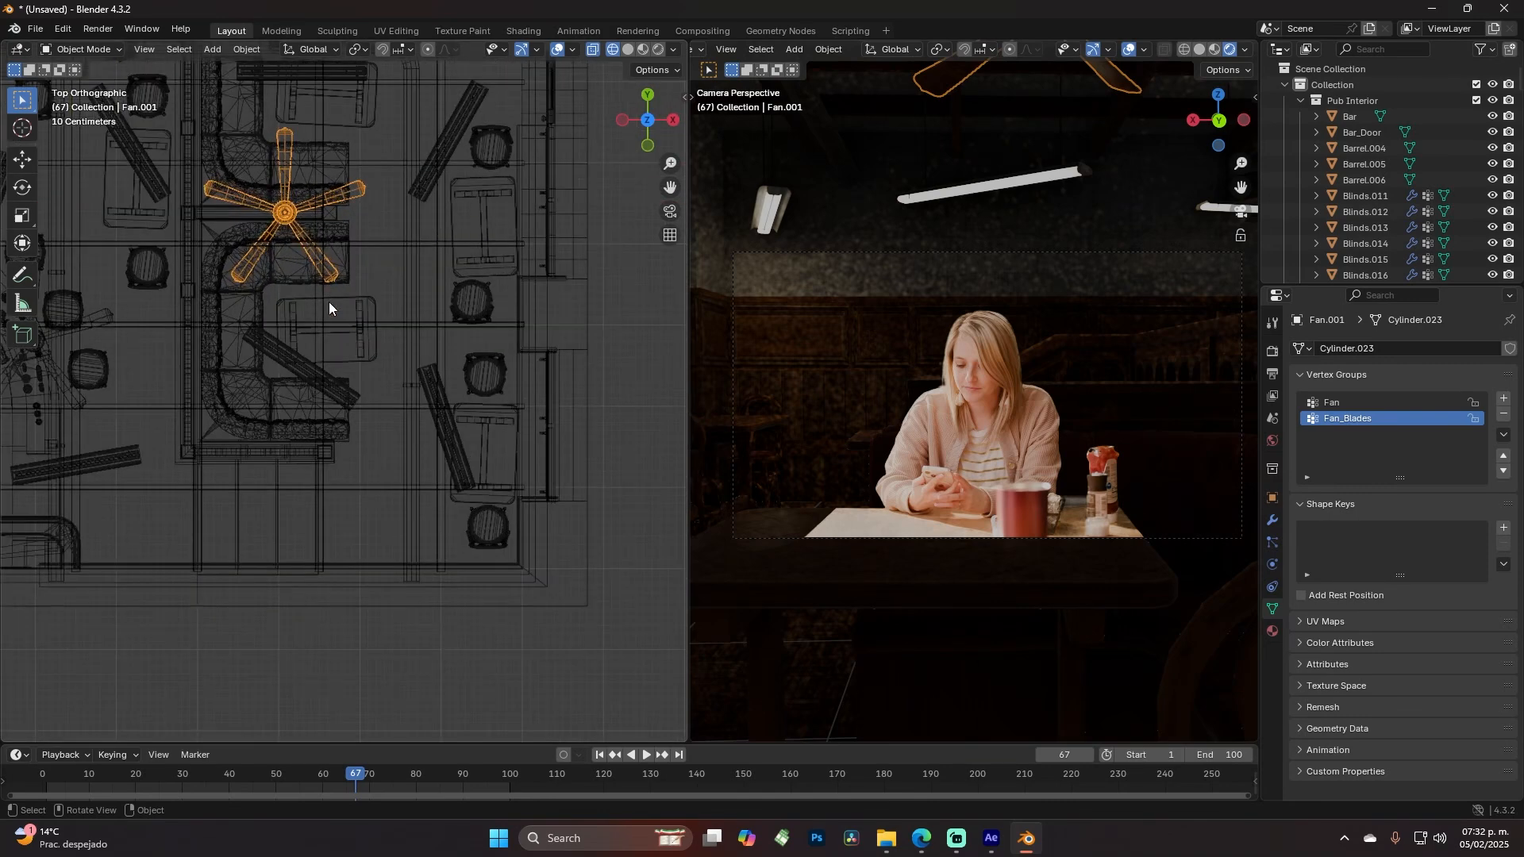
middle_click_drag(373, 265, 412, 674, "shift")
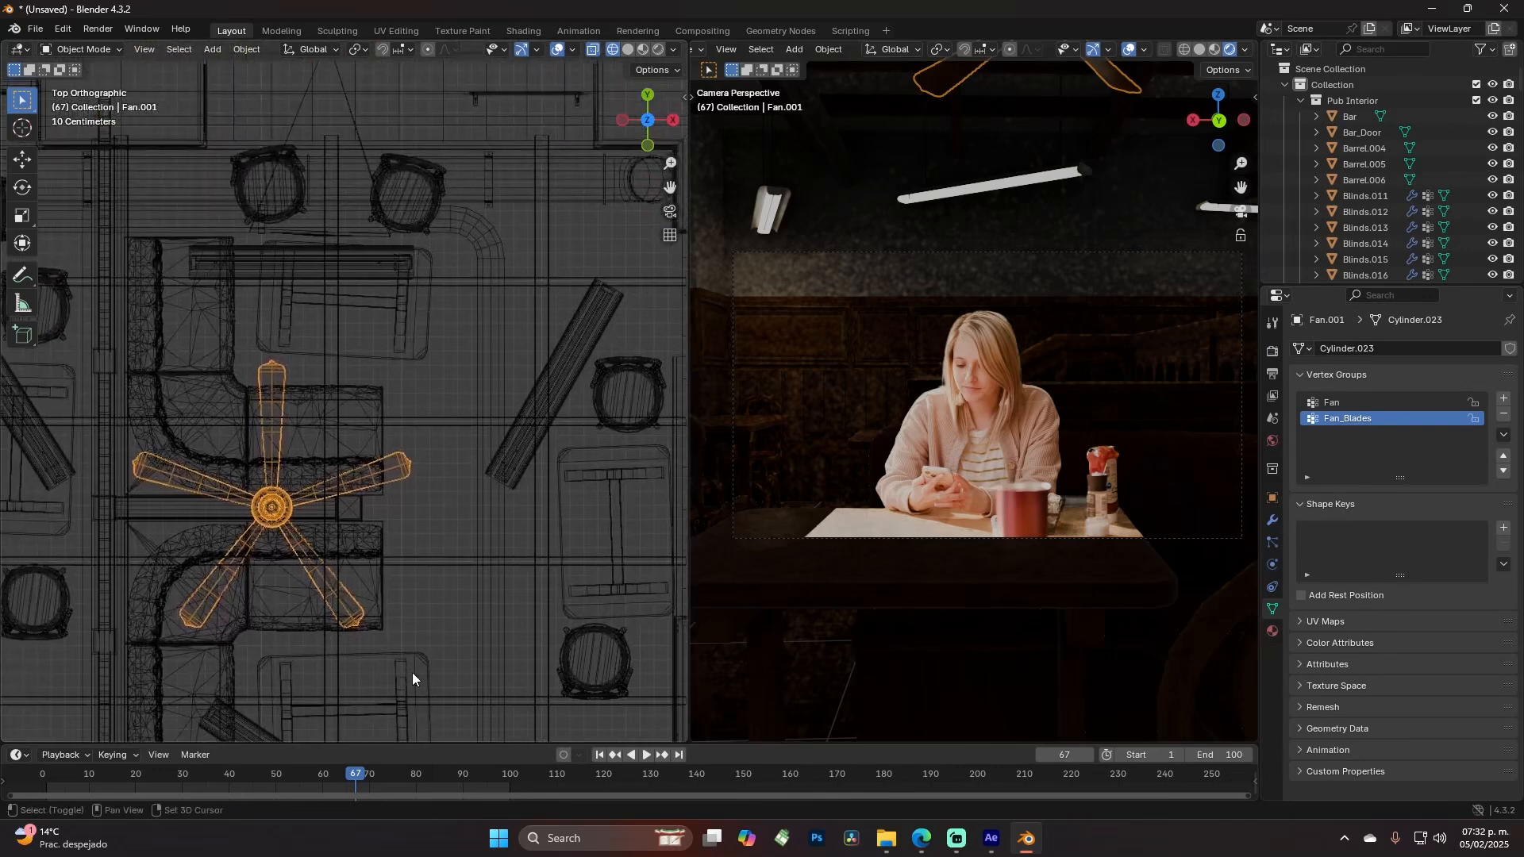
left_click(289, 265)
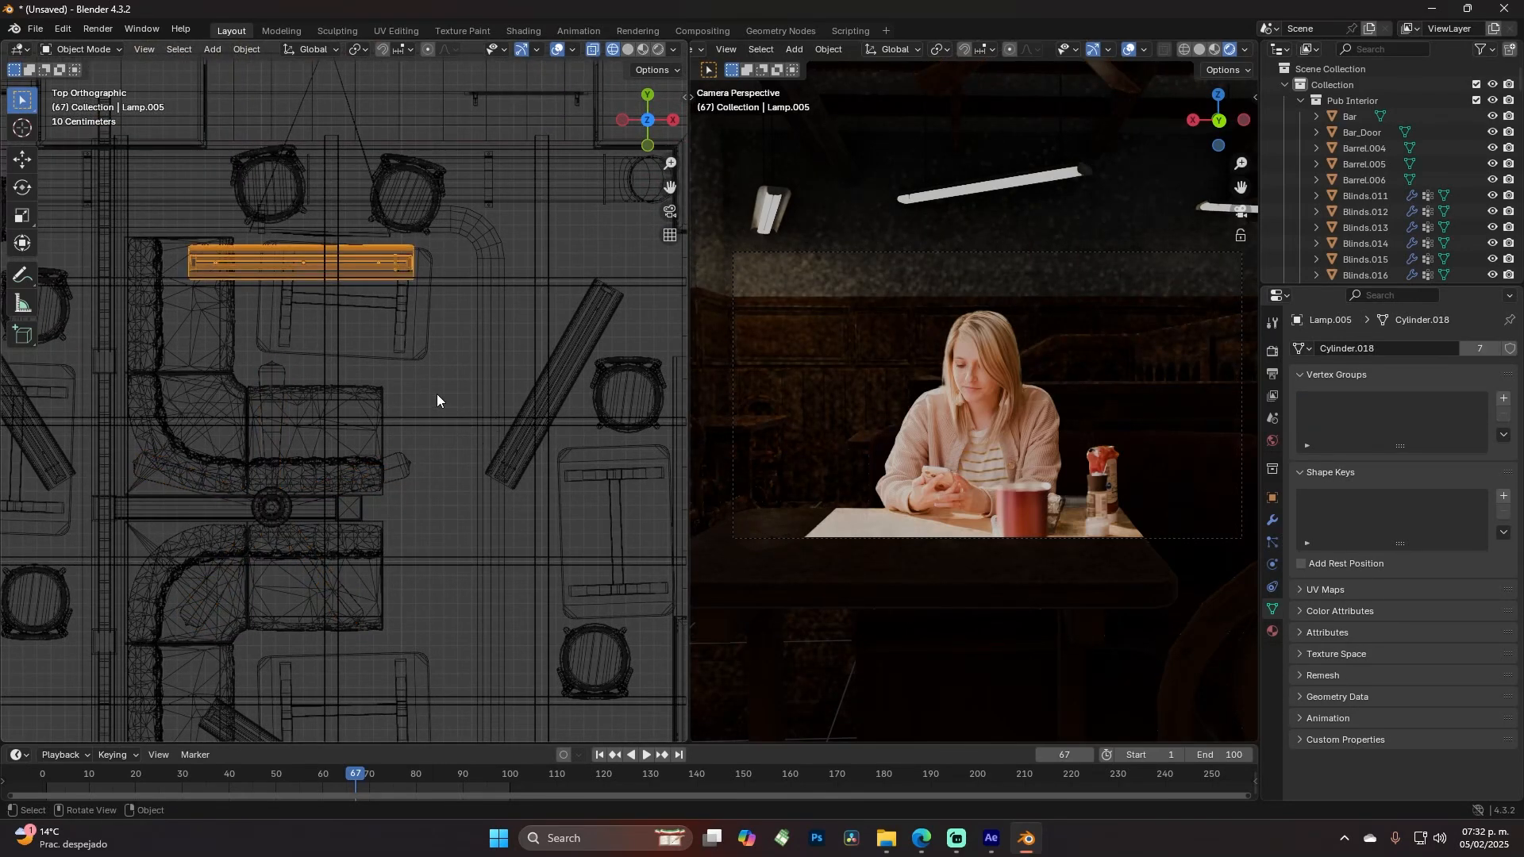
Snap the 3D cursor to the selected ceiling lamp
middle_click_drag(511, 499, 362, 355)
key("KP_7")
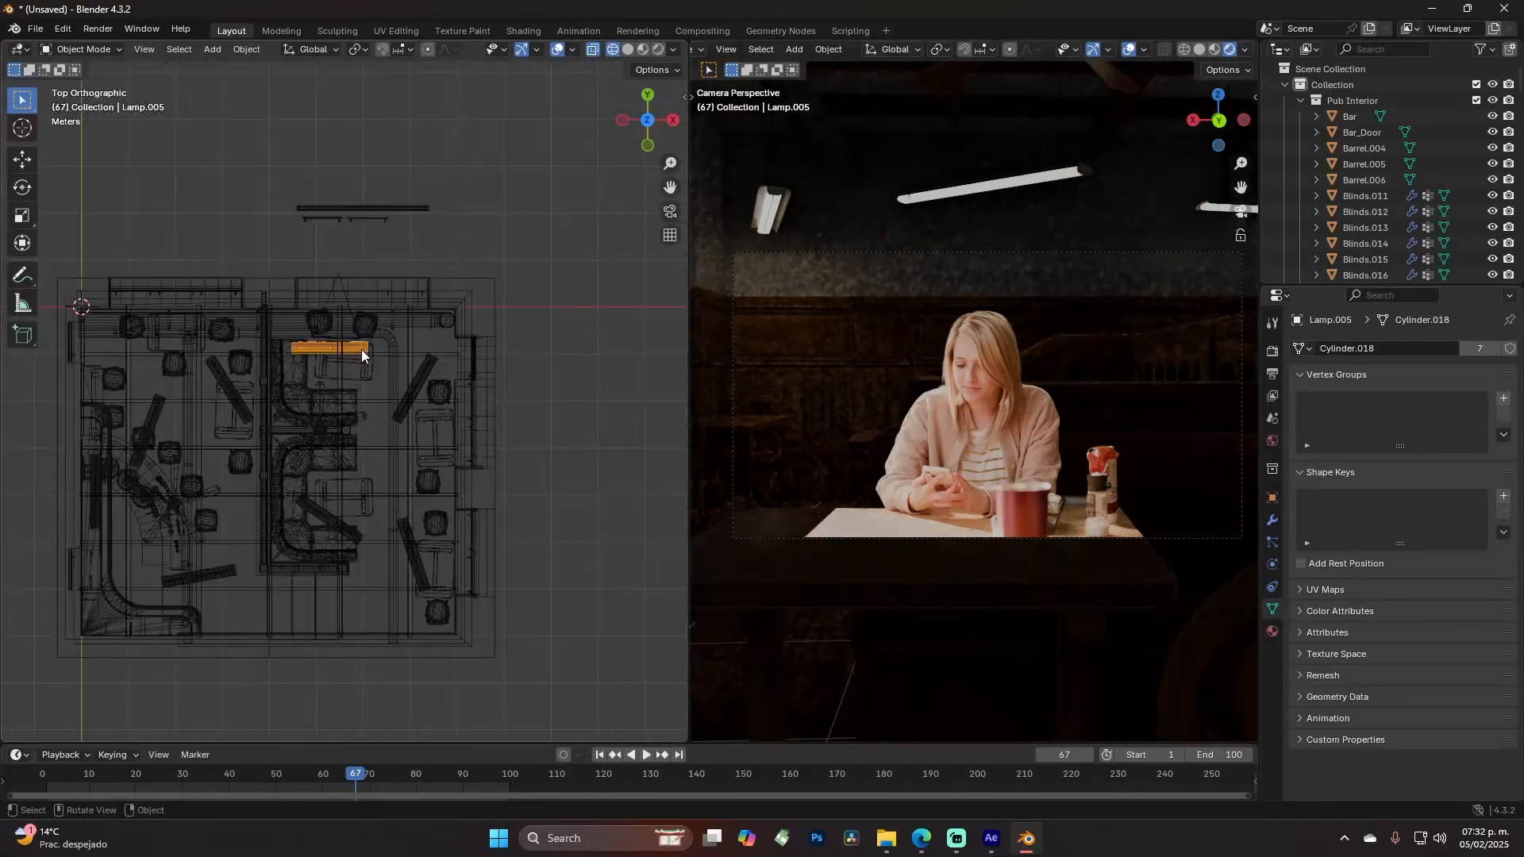
scroll(357, 352, "up", 8)
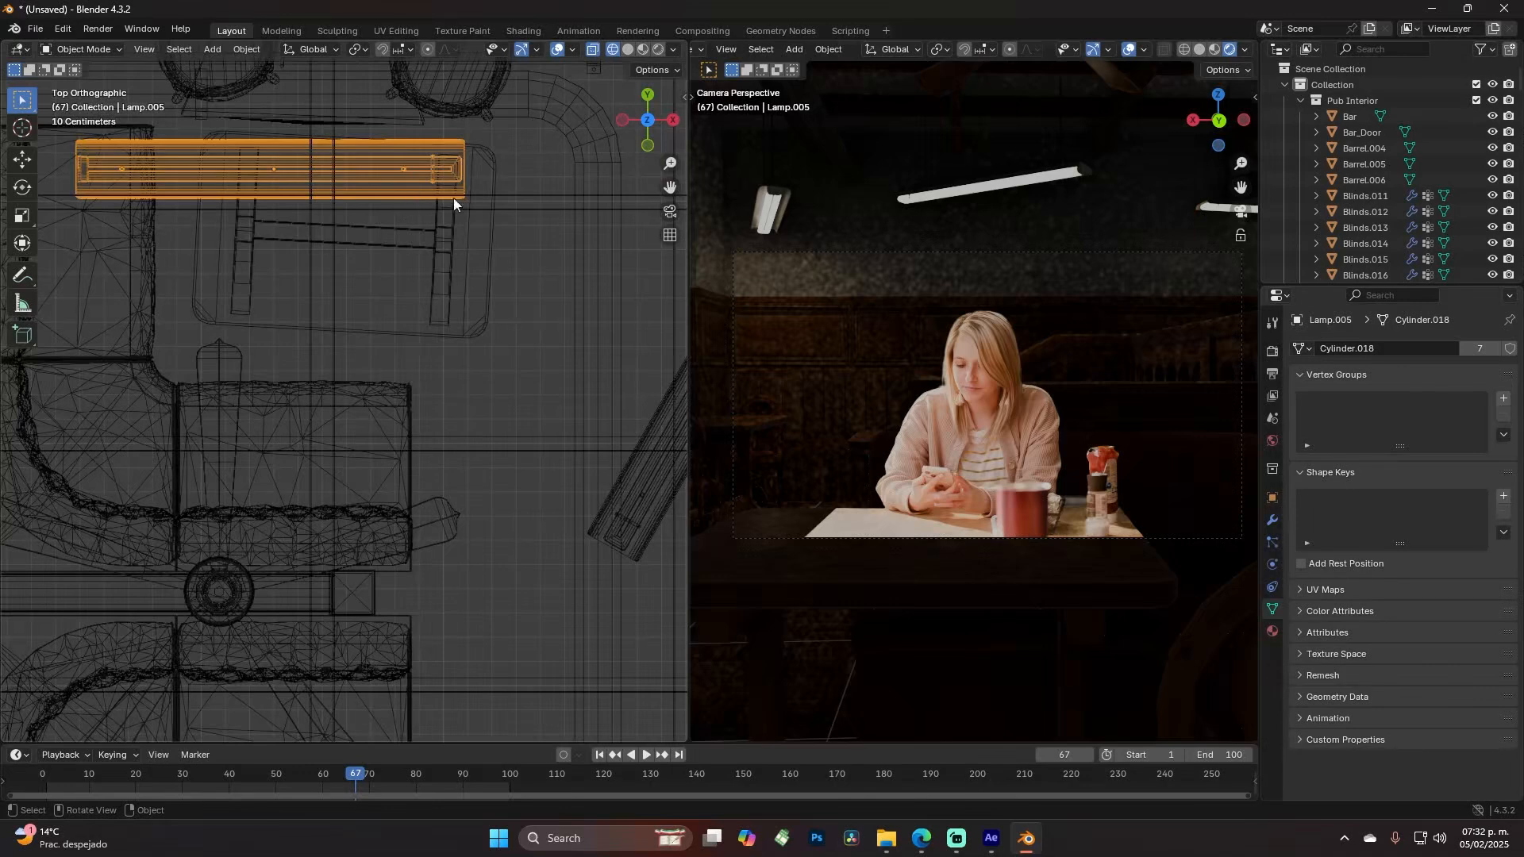
middle_click_drag(314, 196, 442, 309, "shift")
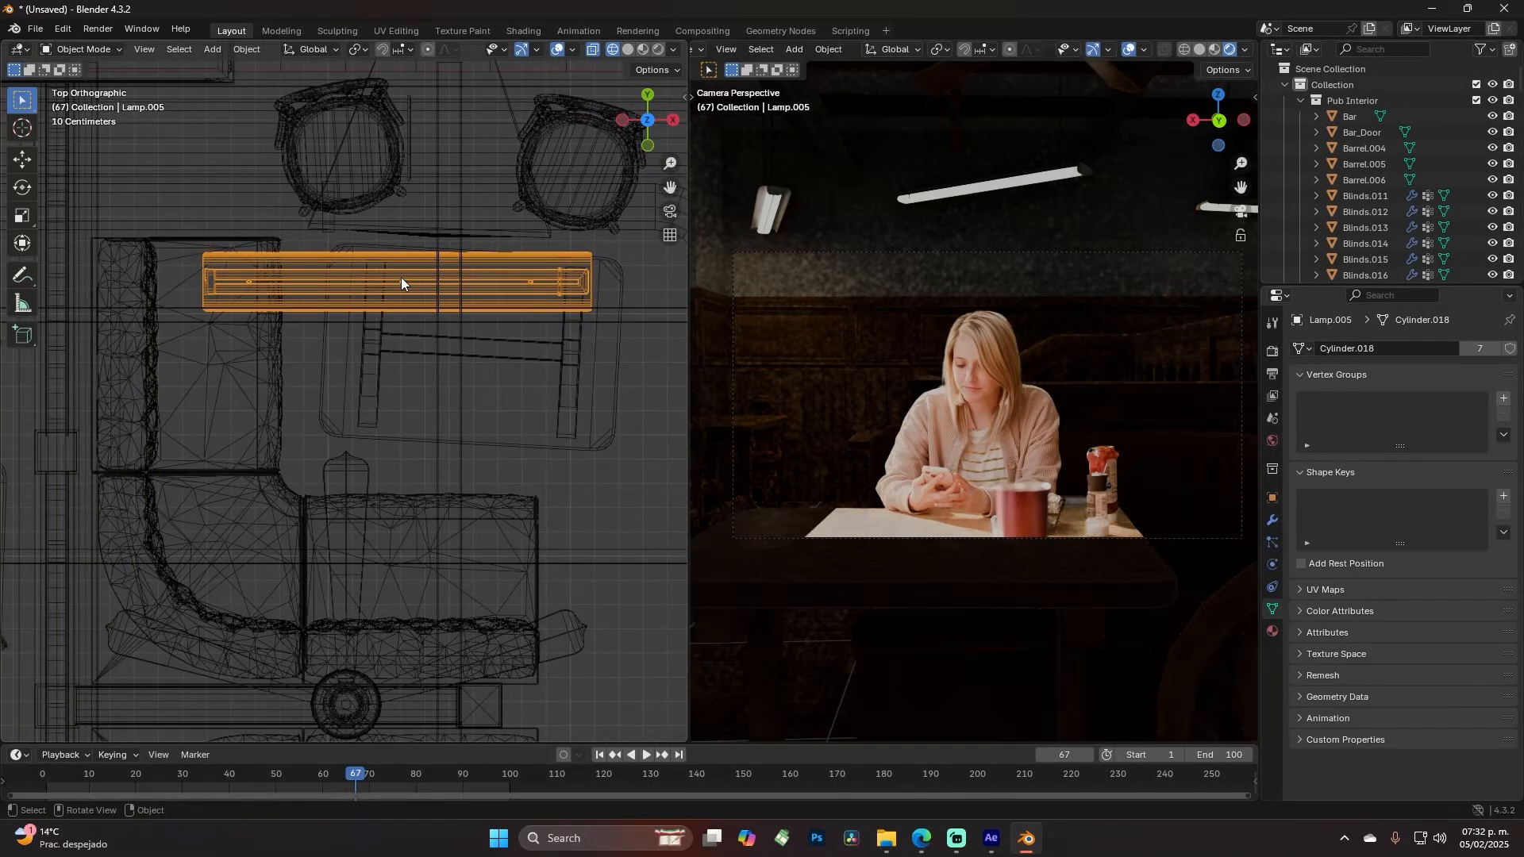
key("F3")
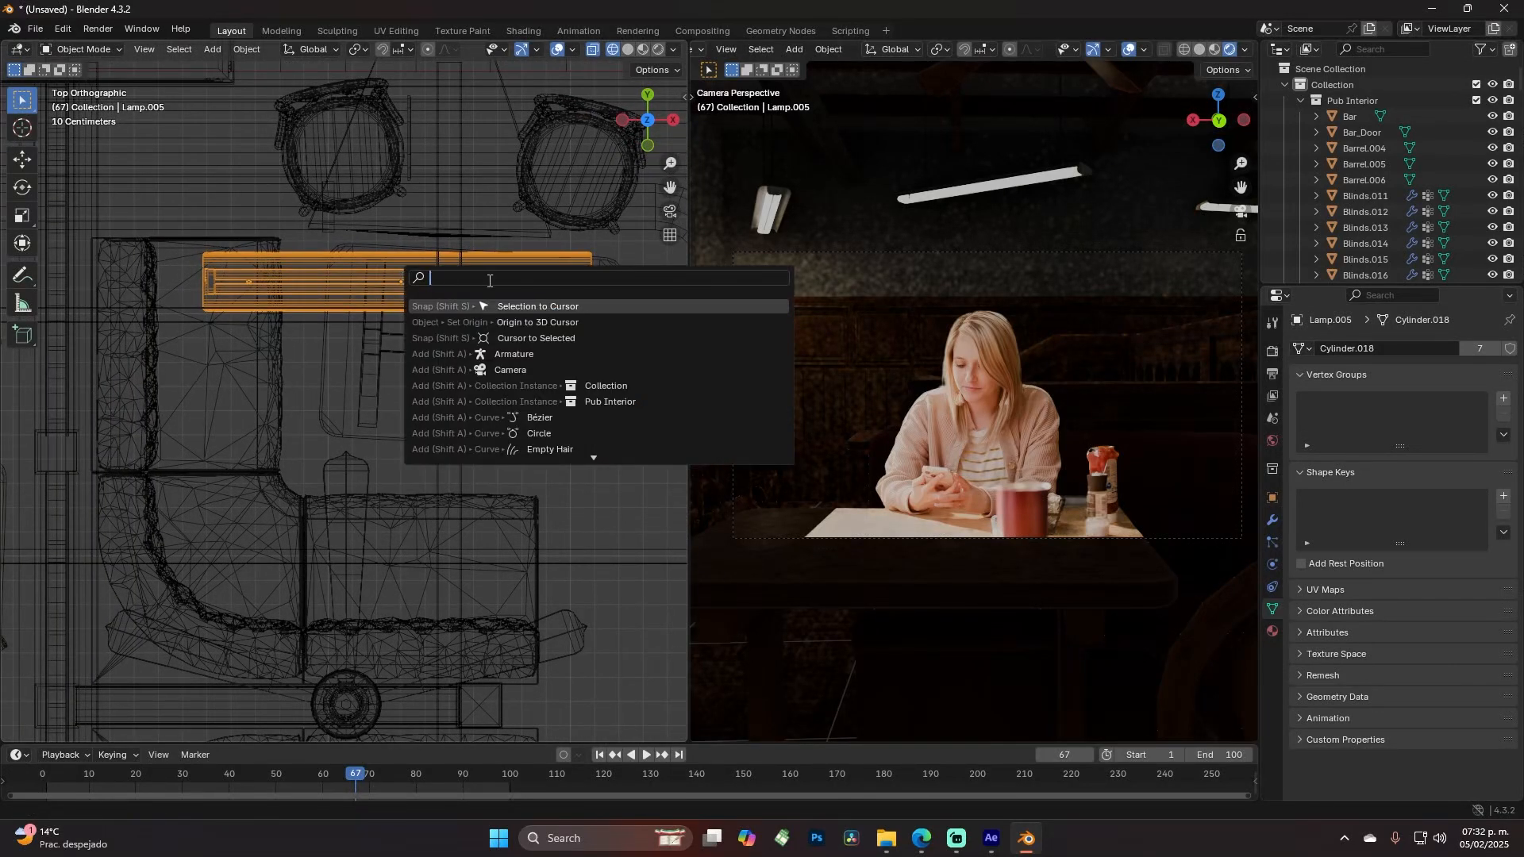
left_click(551, 339)
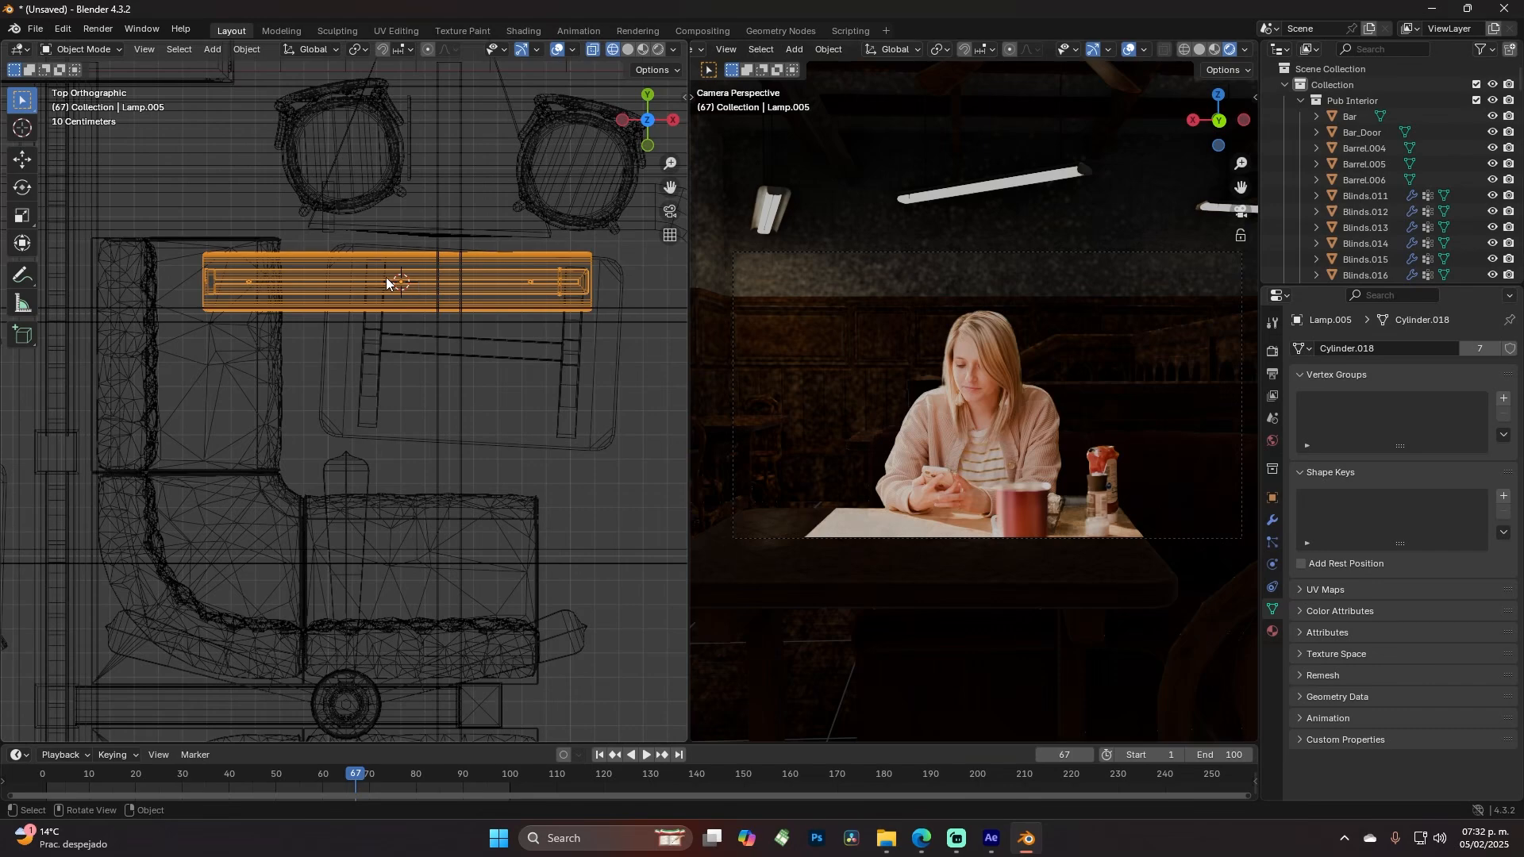
Add an area light at the 3D cursor inside the ceiling lamp
middle_click_drag(449, 298, 441, 264)
scroll(465, 284, "down", 3)
middle_click_drag(556, 419, 506, 405, "shift")
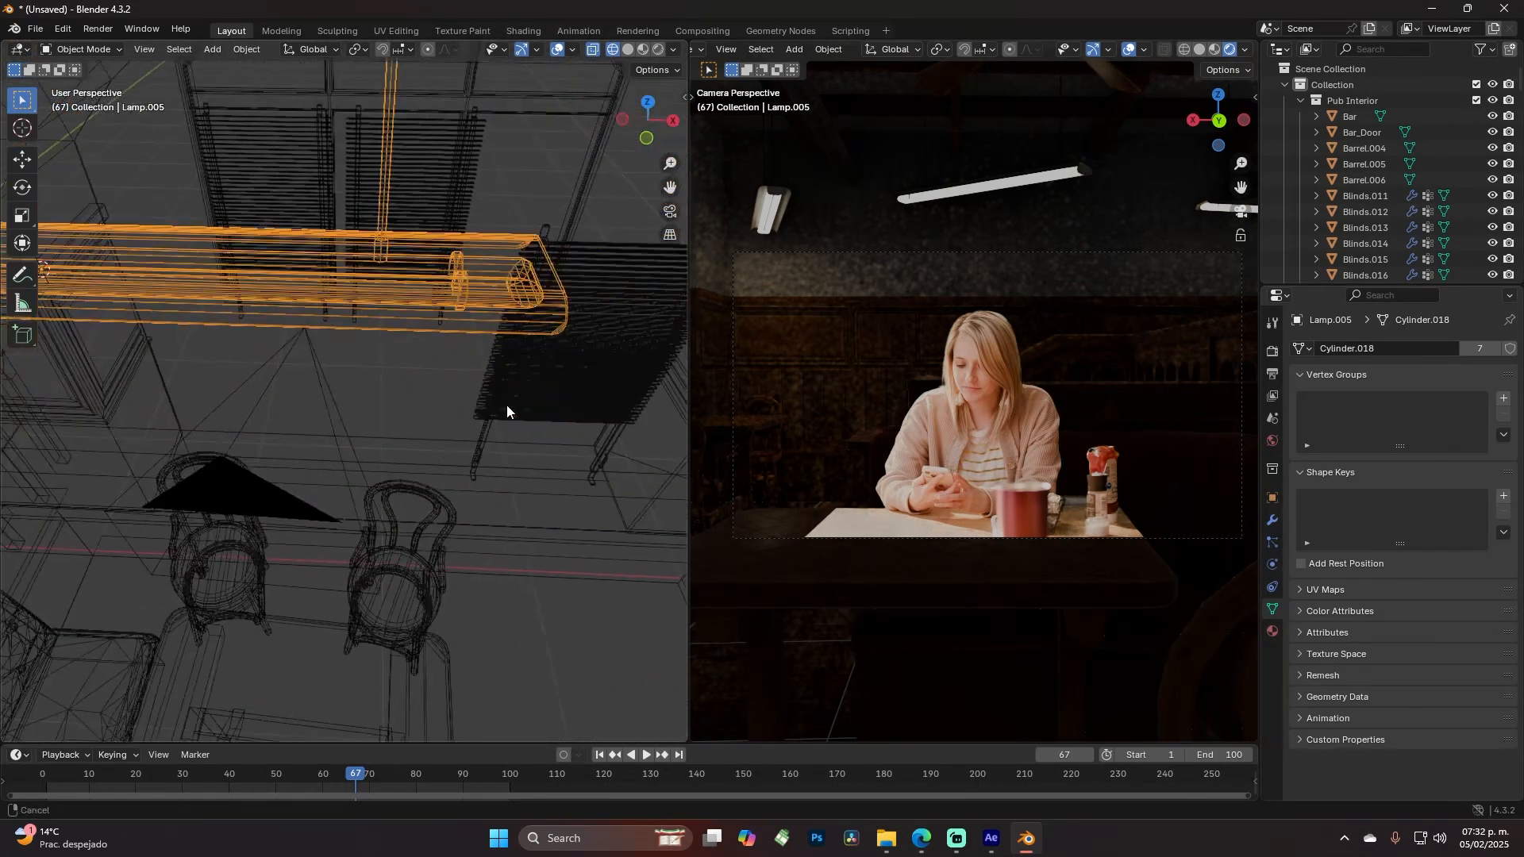
key("KP_5")
scroll(319, 380, "up", 6)
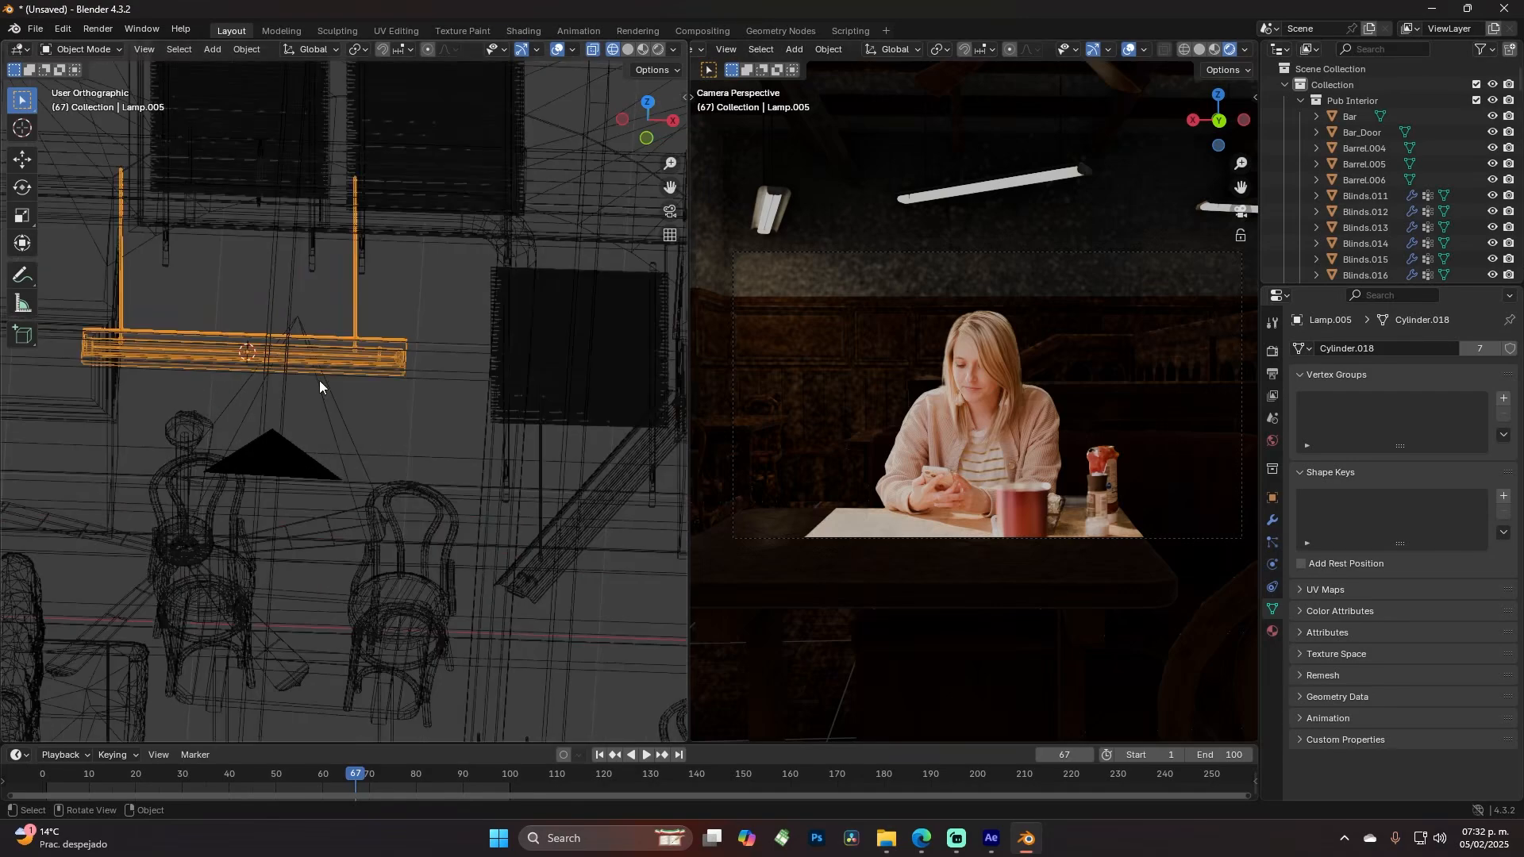
middle_click_drag(319, 379, 469, 402)
key("shift+a")
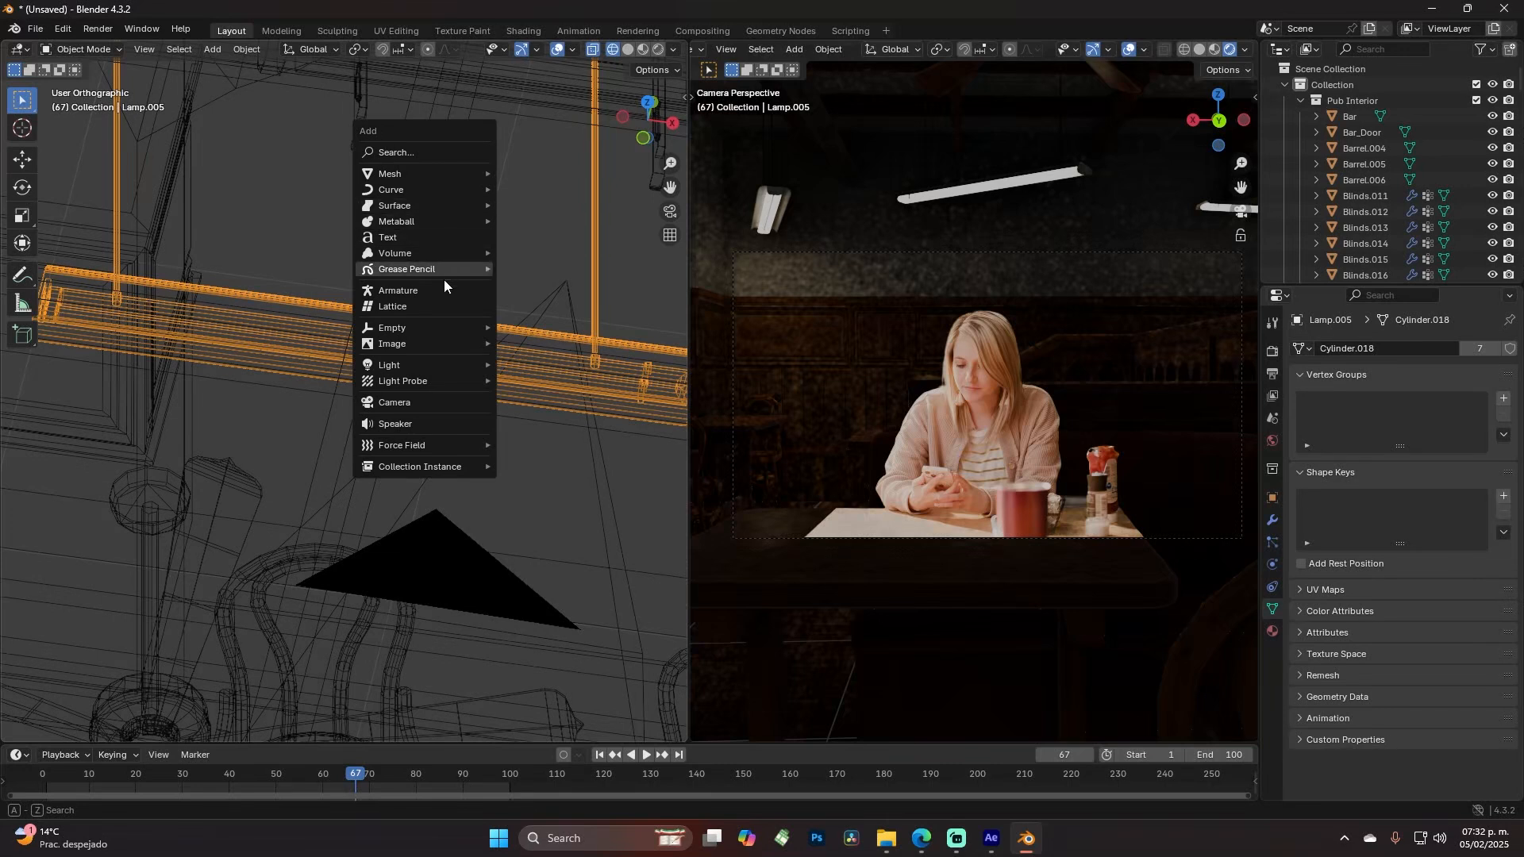
mouse_move(410, 366)
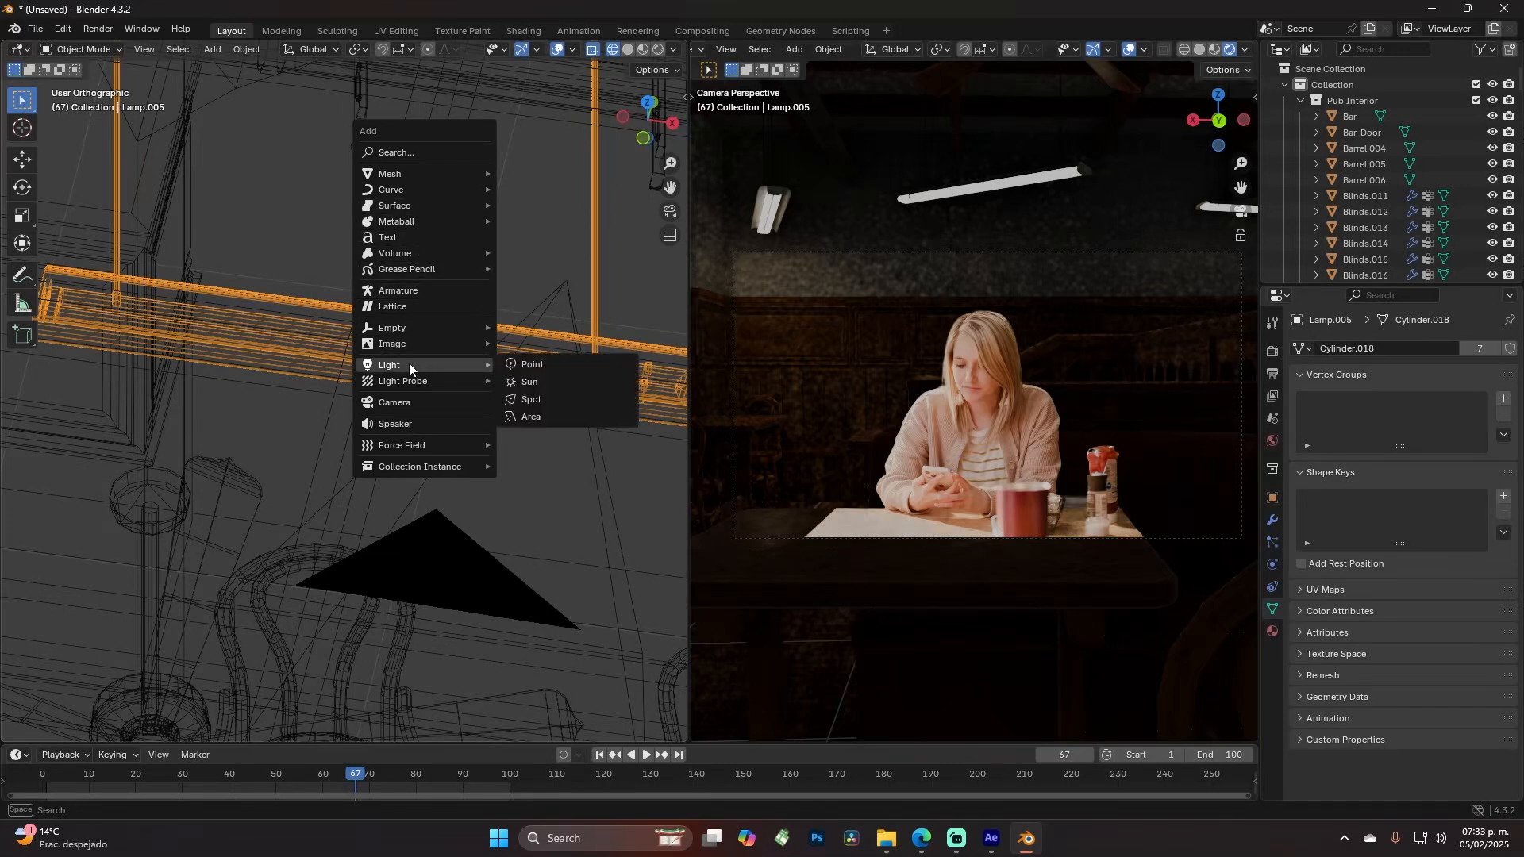
left_click(549, 416)
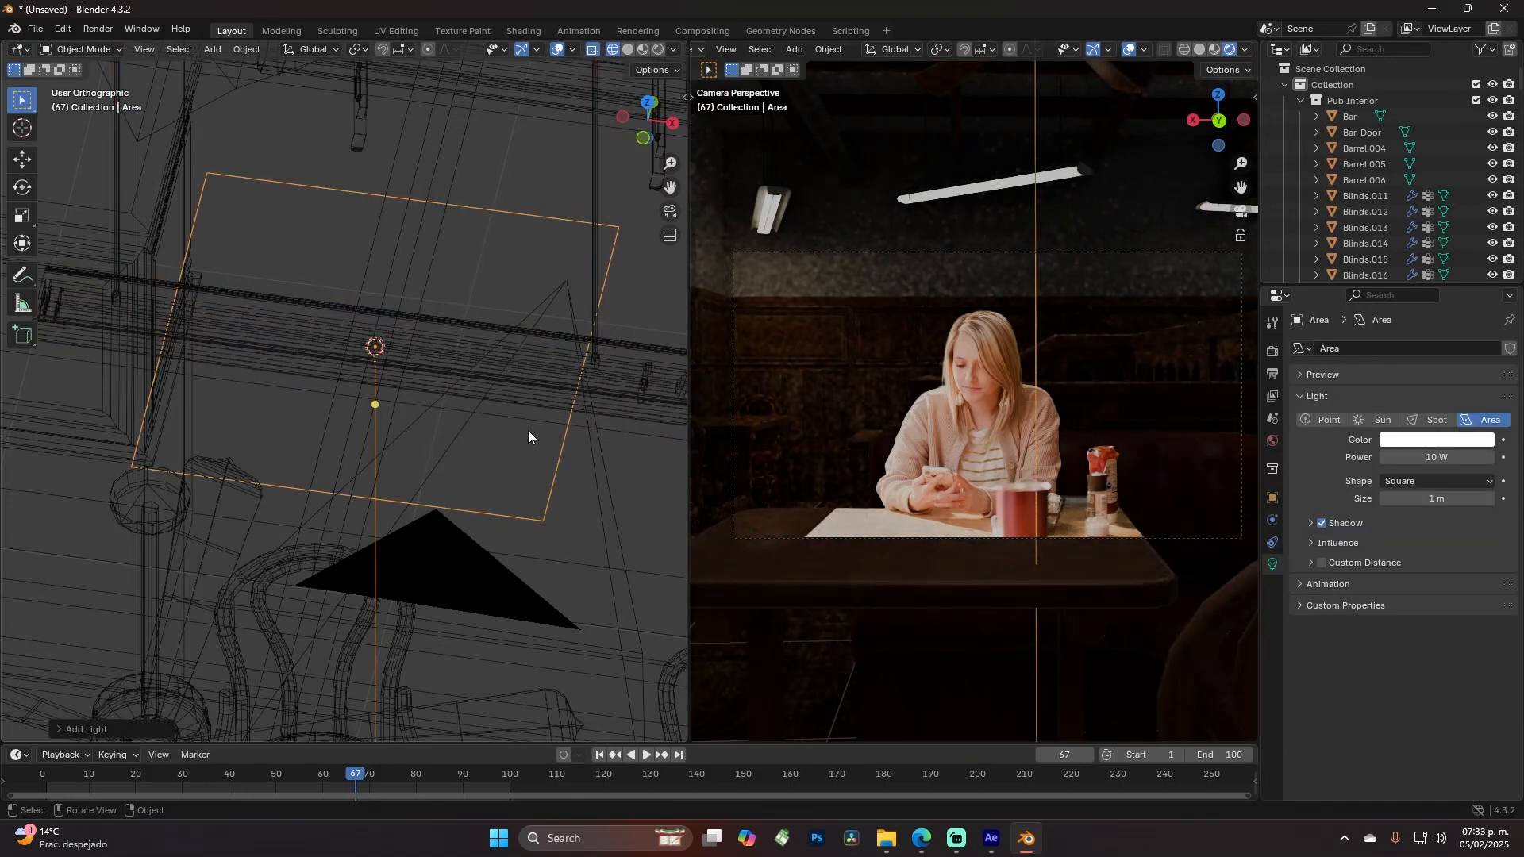
Stretch the area light along X and narrow it along Y to match the lamp's long rectangular outline
key("KP_7")
scroll(466, 432, "down", 3)
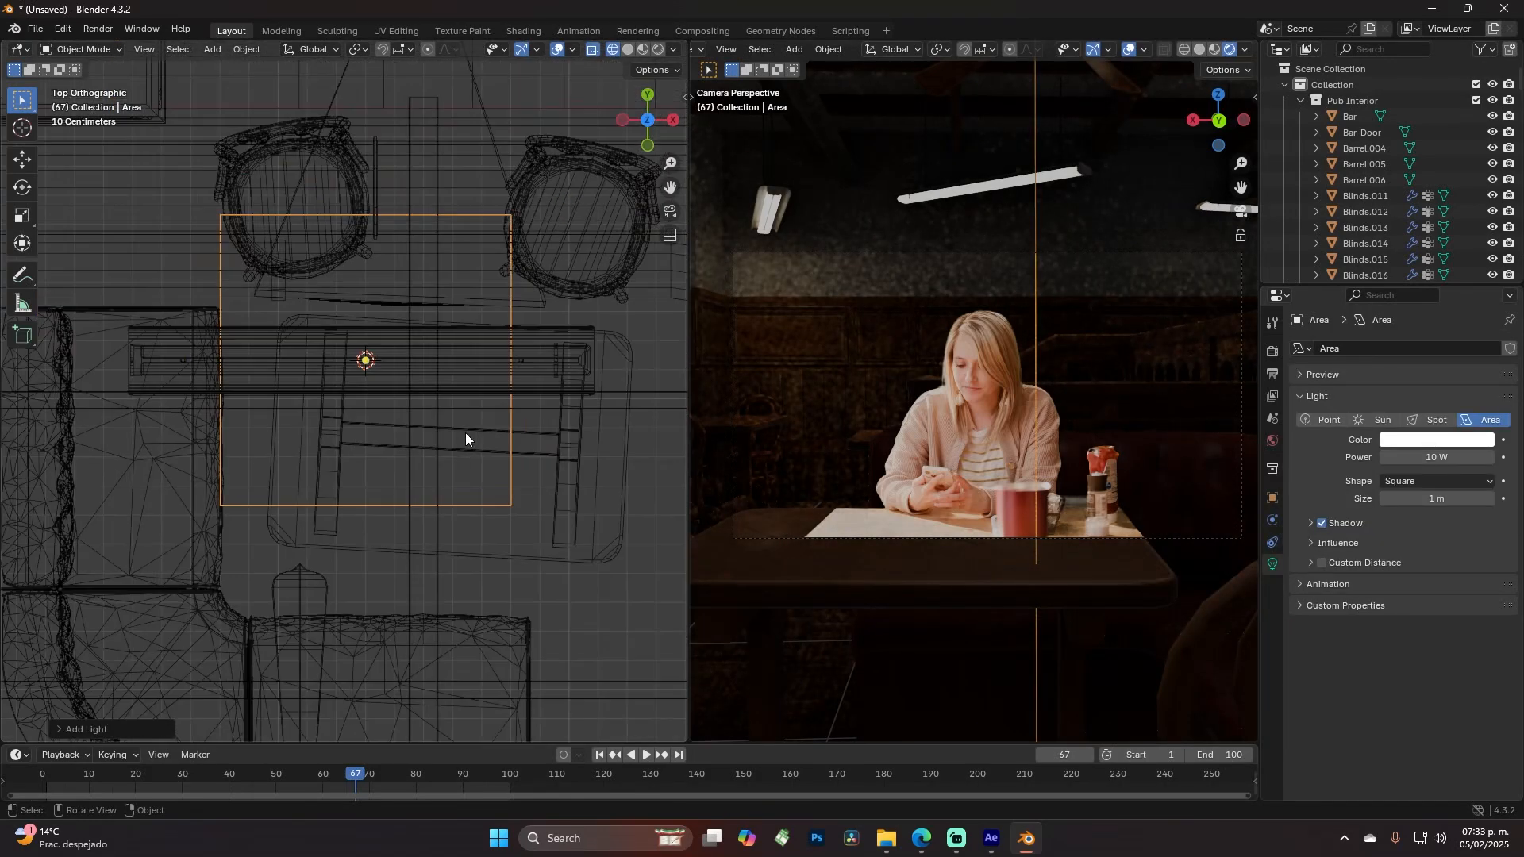
scroll(473, 456, "down", 1)
scroll(289, 297, "up", 2)
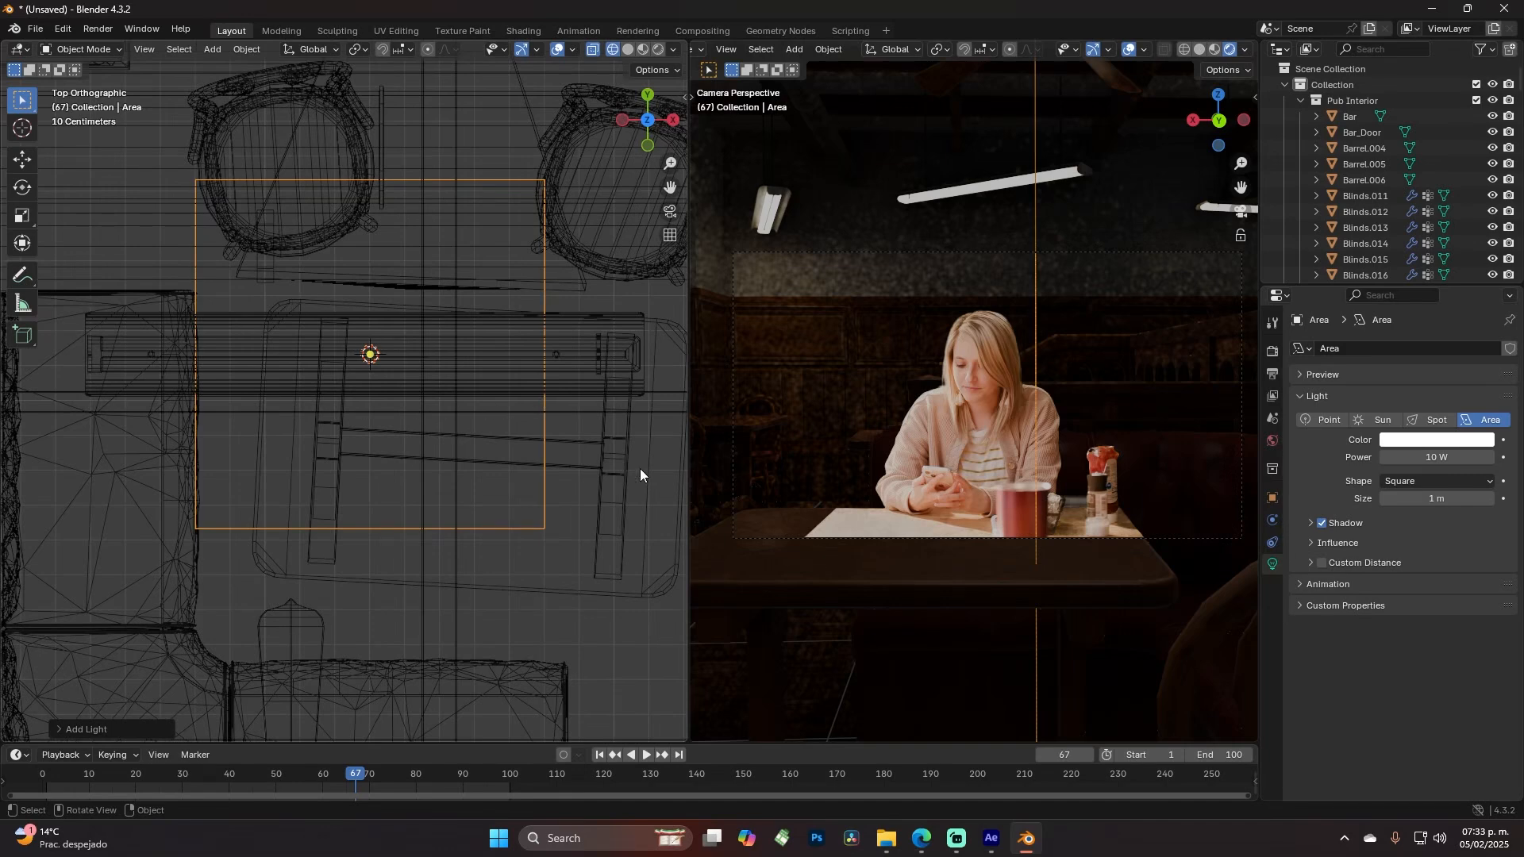
key("s")
key("x")
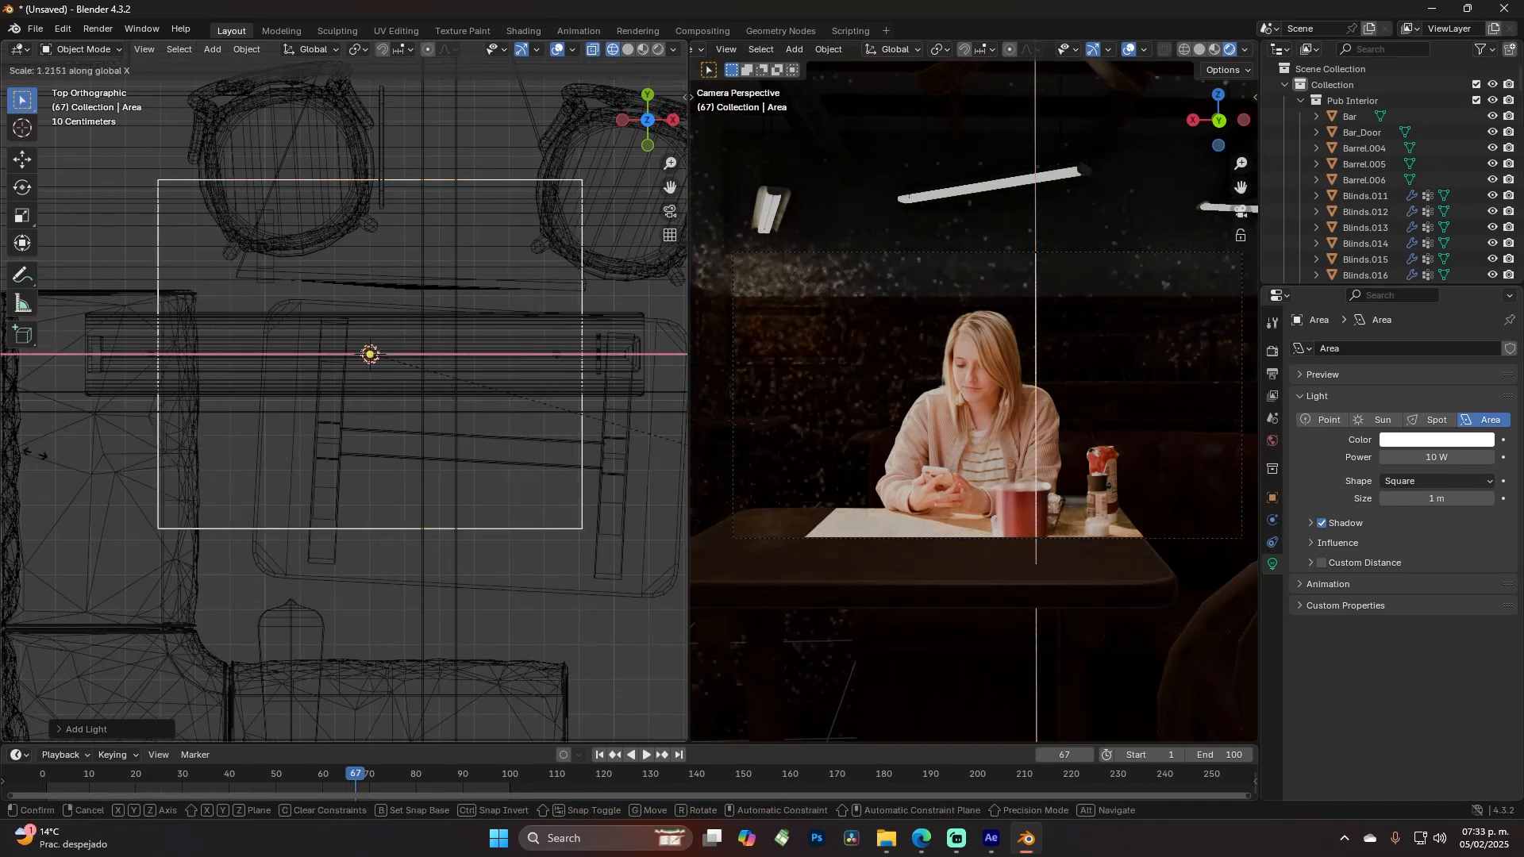
left_click(143, 468)
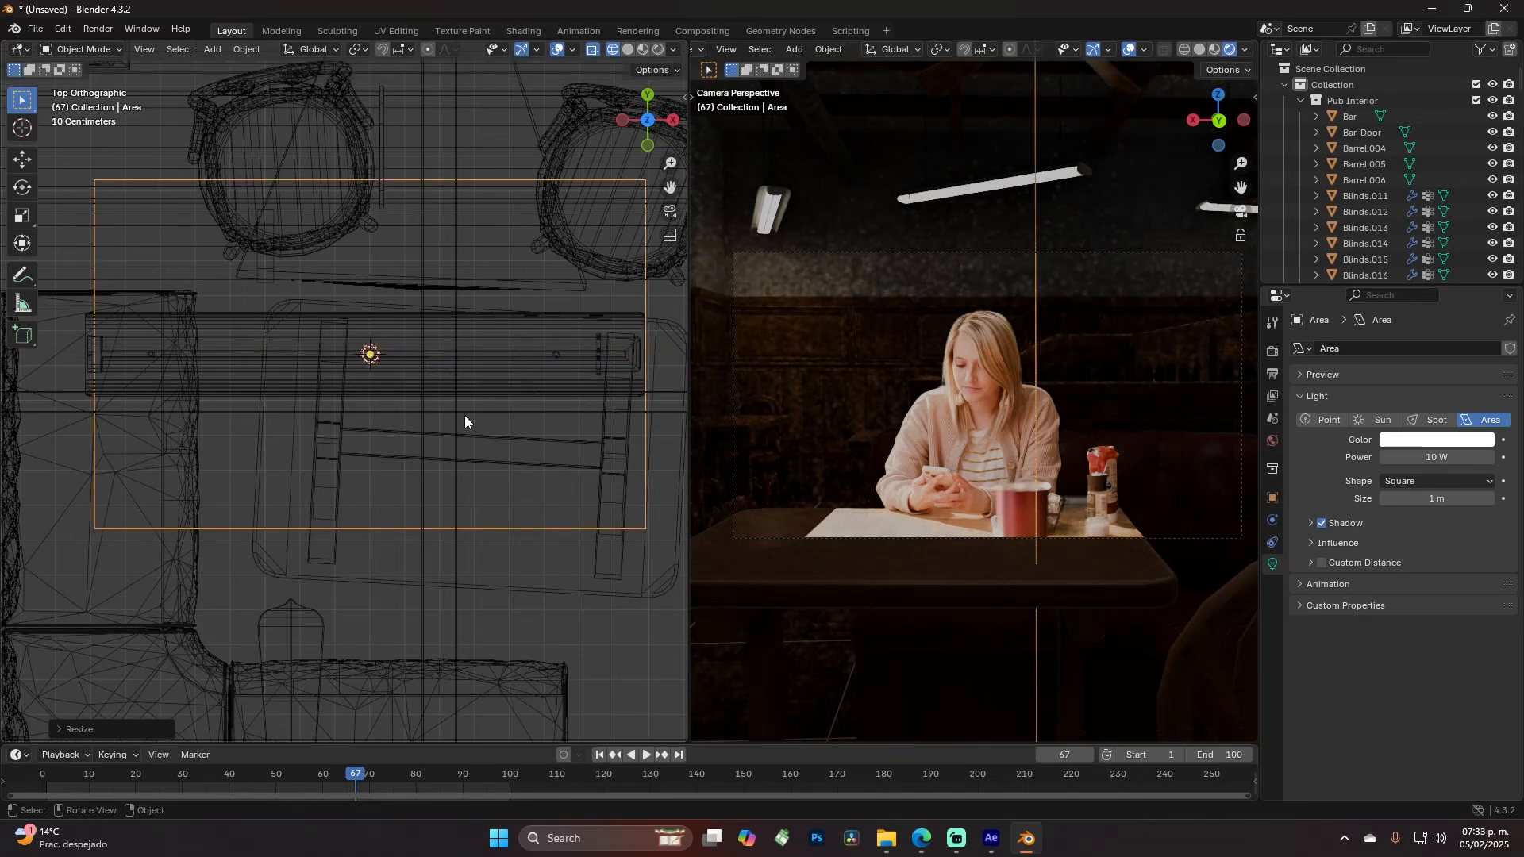
key("s")
key("y")
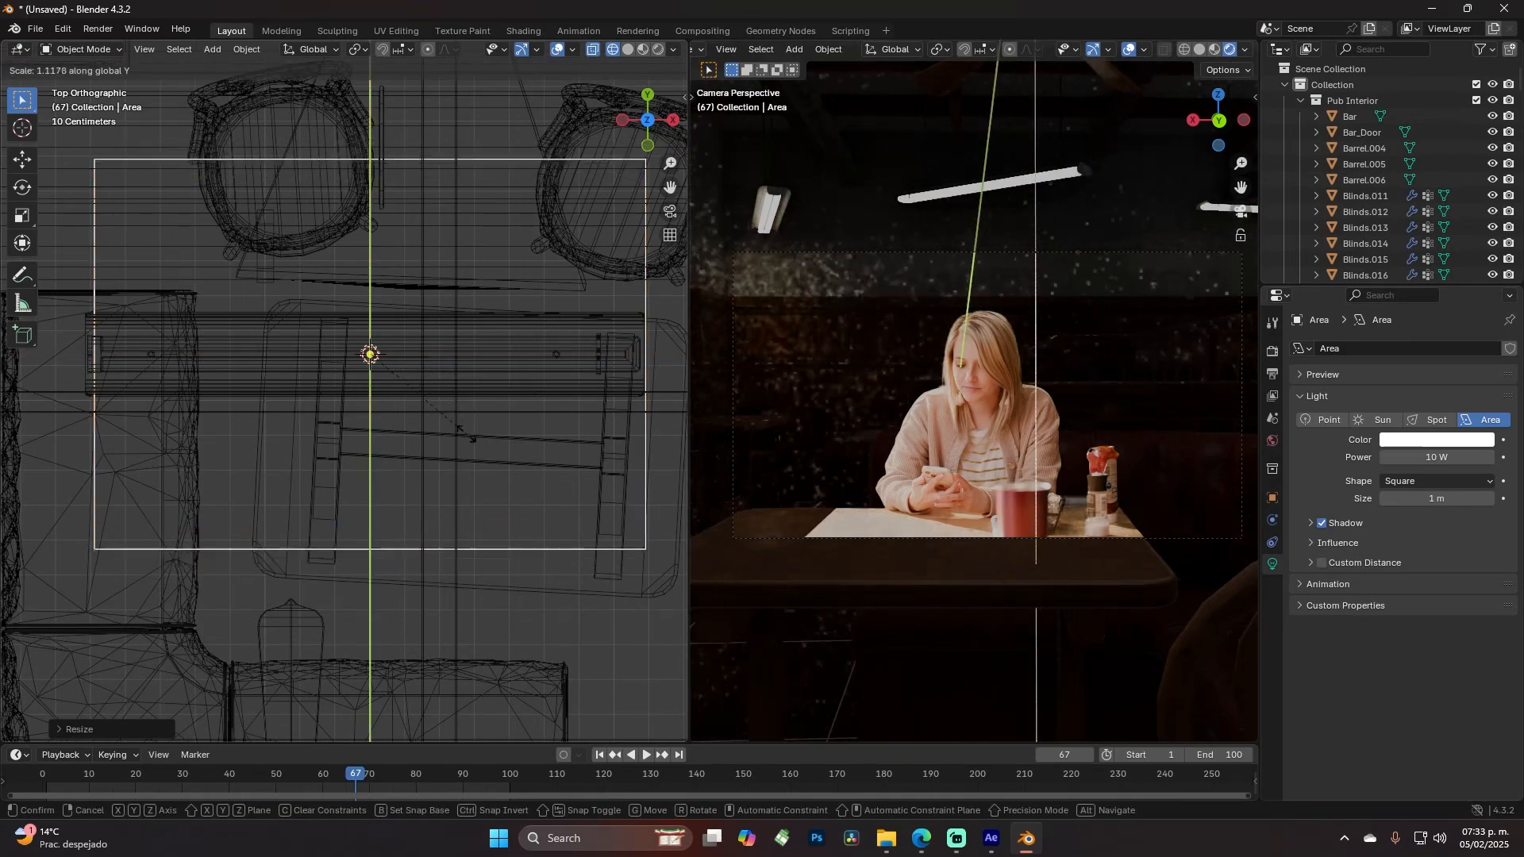
left_click(377, 373)
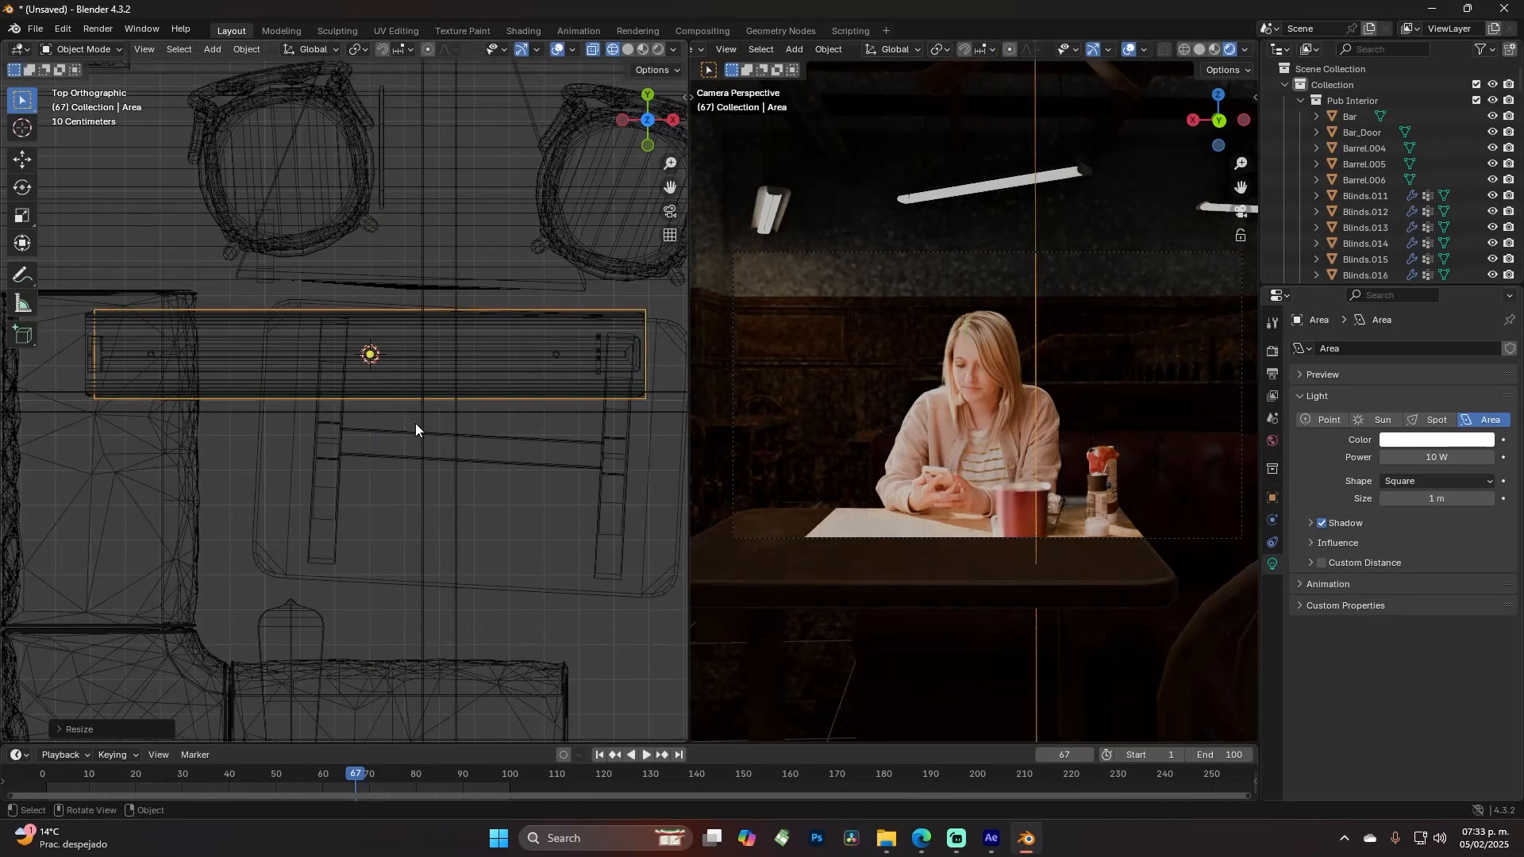
Set the area light's power to 1000 W and lower it to 750 W
middle_click_drag(427, 480, 475, 369)
middle_click_drag(390, 295, 511, 374)
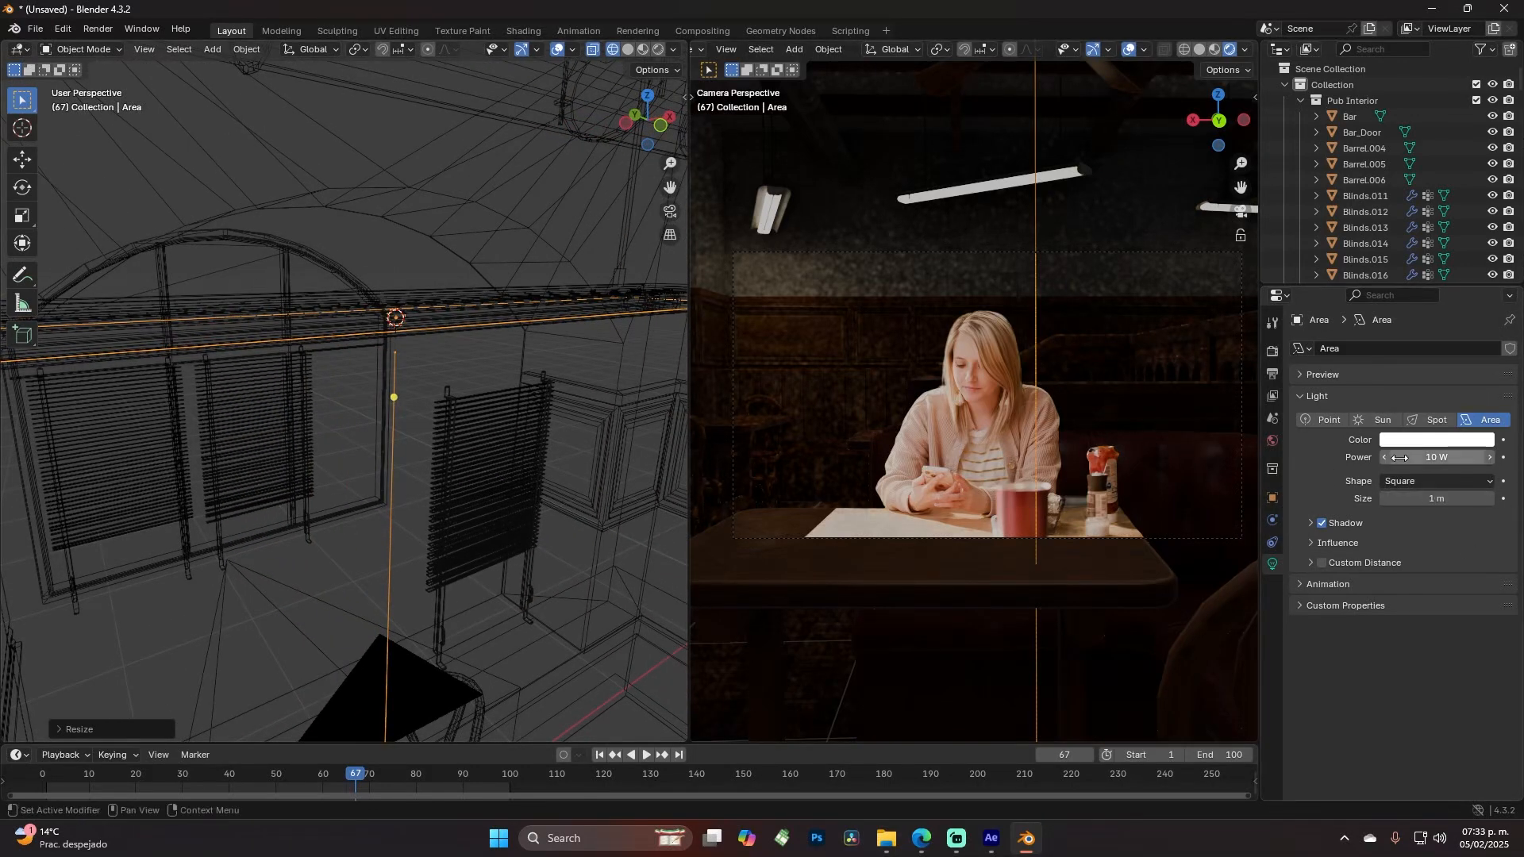
middle_click_drag(455, 359, 455, 363)
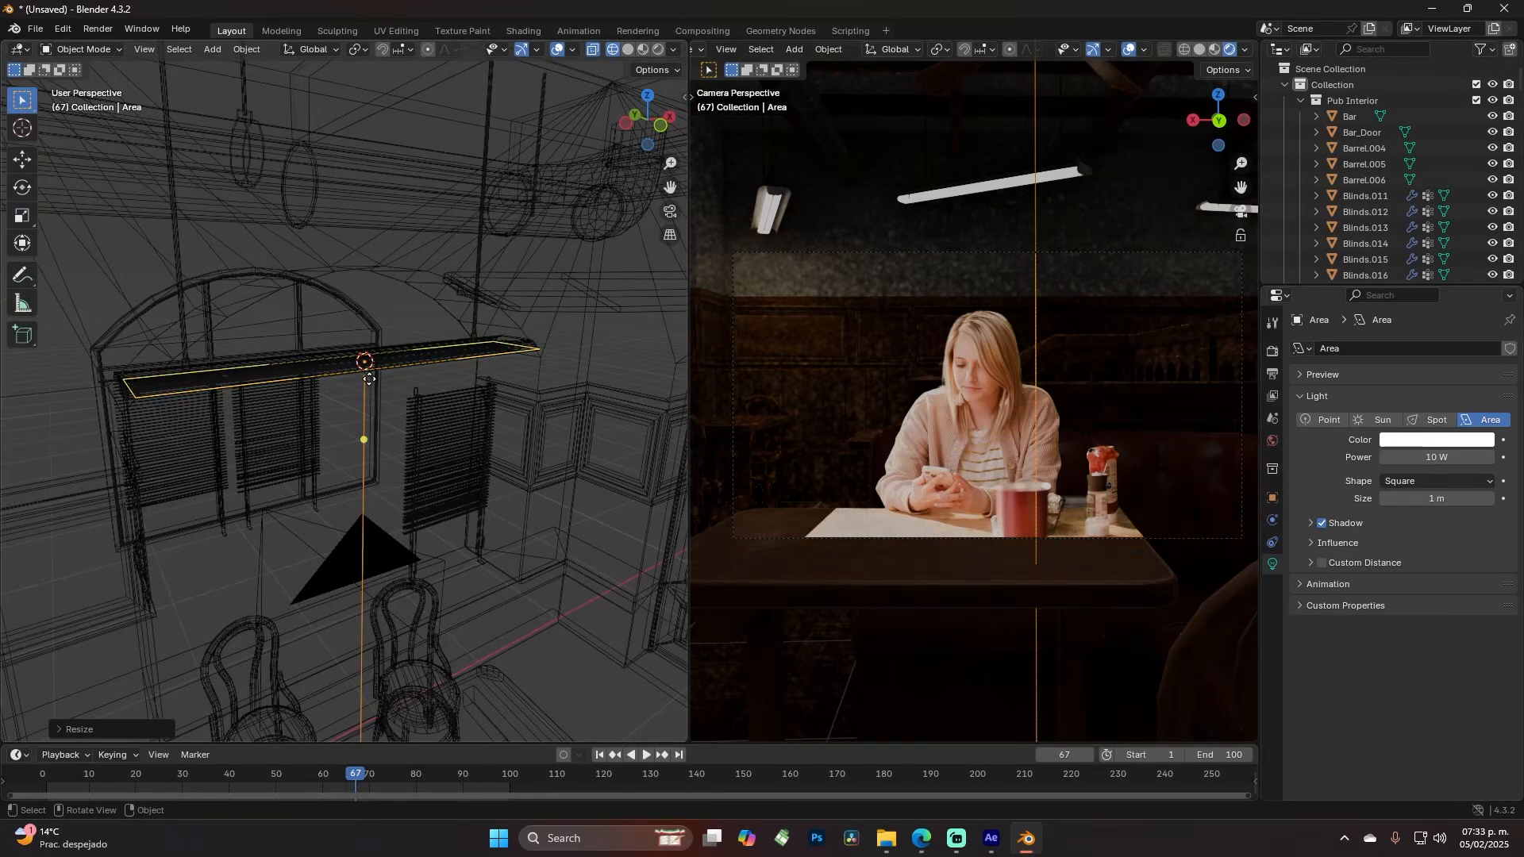
middle_click_drag(411, 409, 448, 402)
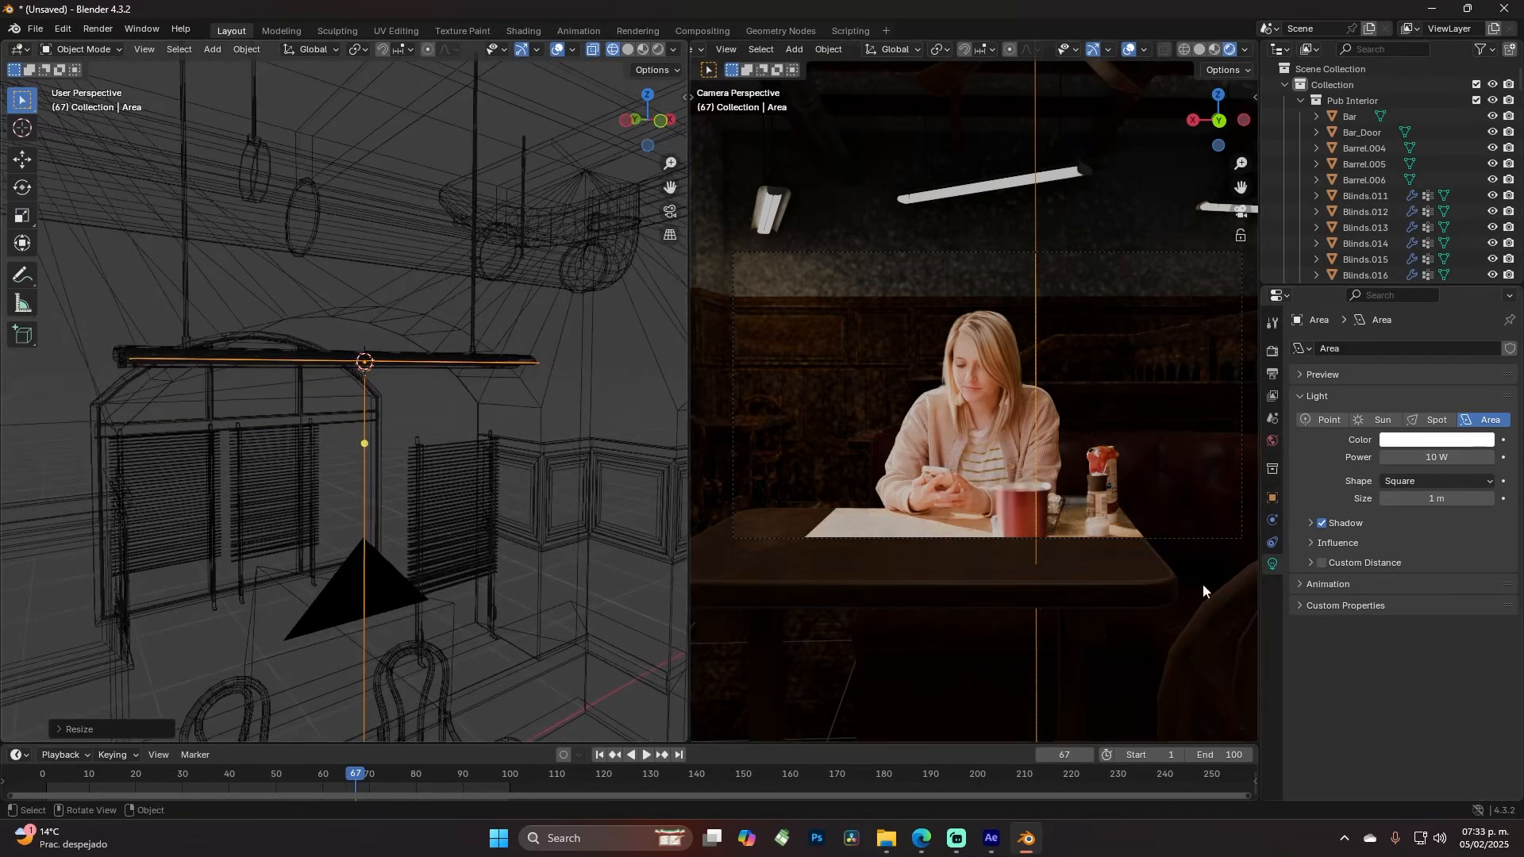
left_click(1434, 460)
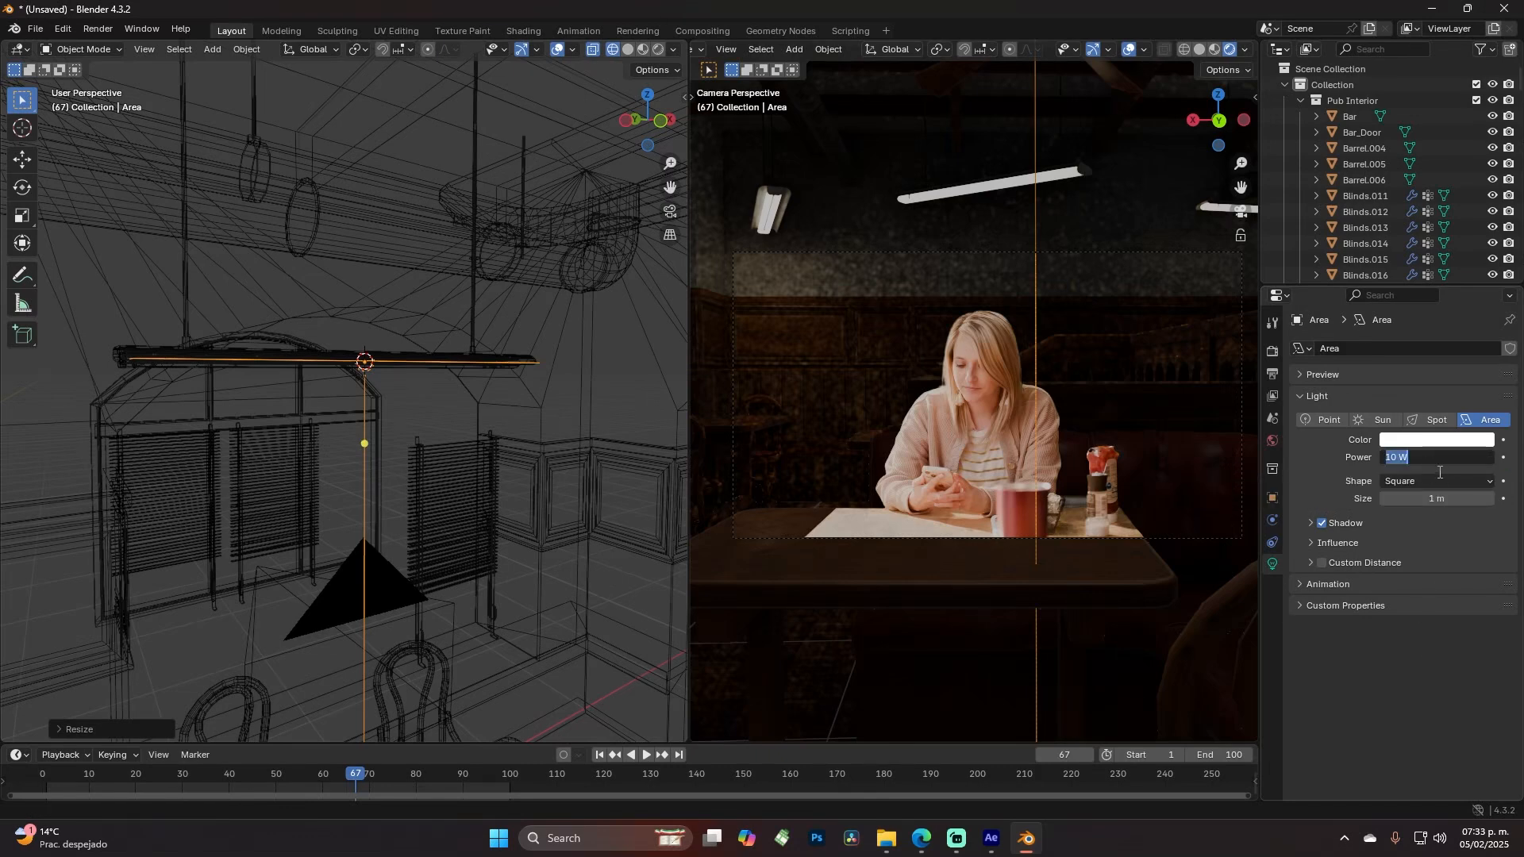
type("1")
key("Return")
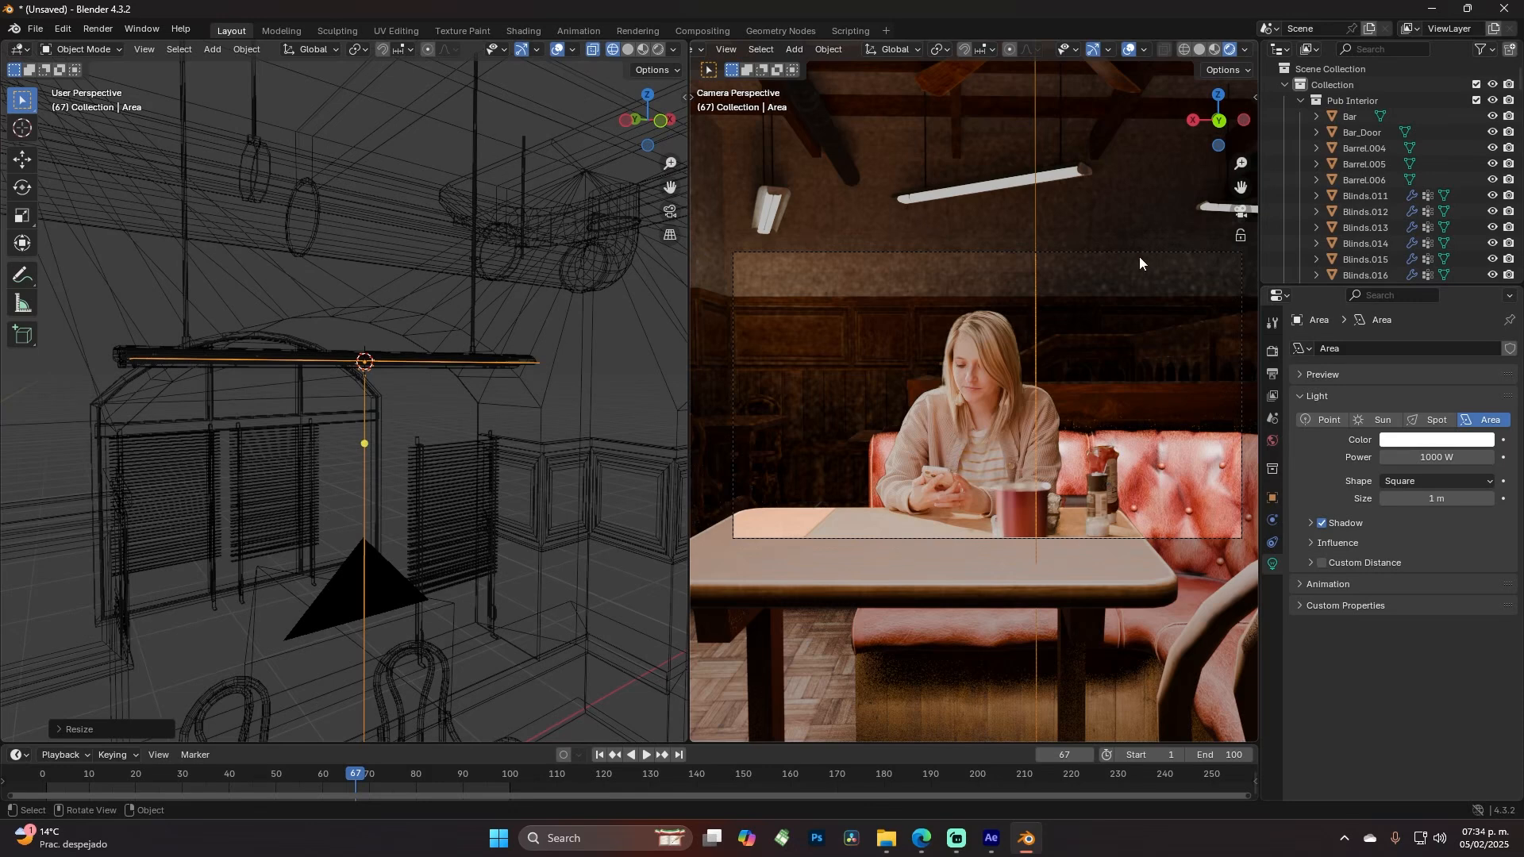
key("ctrl+z")
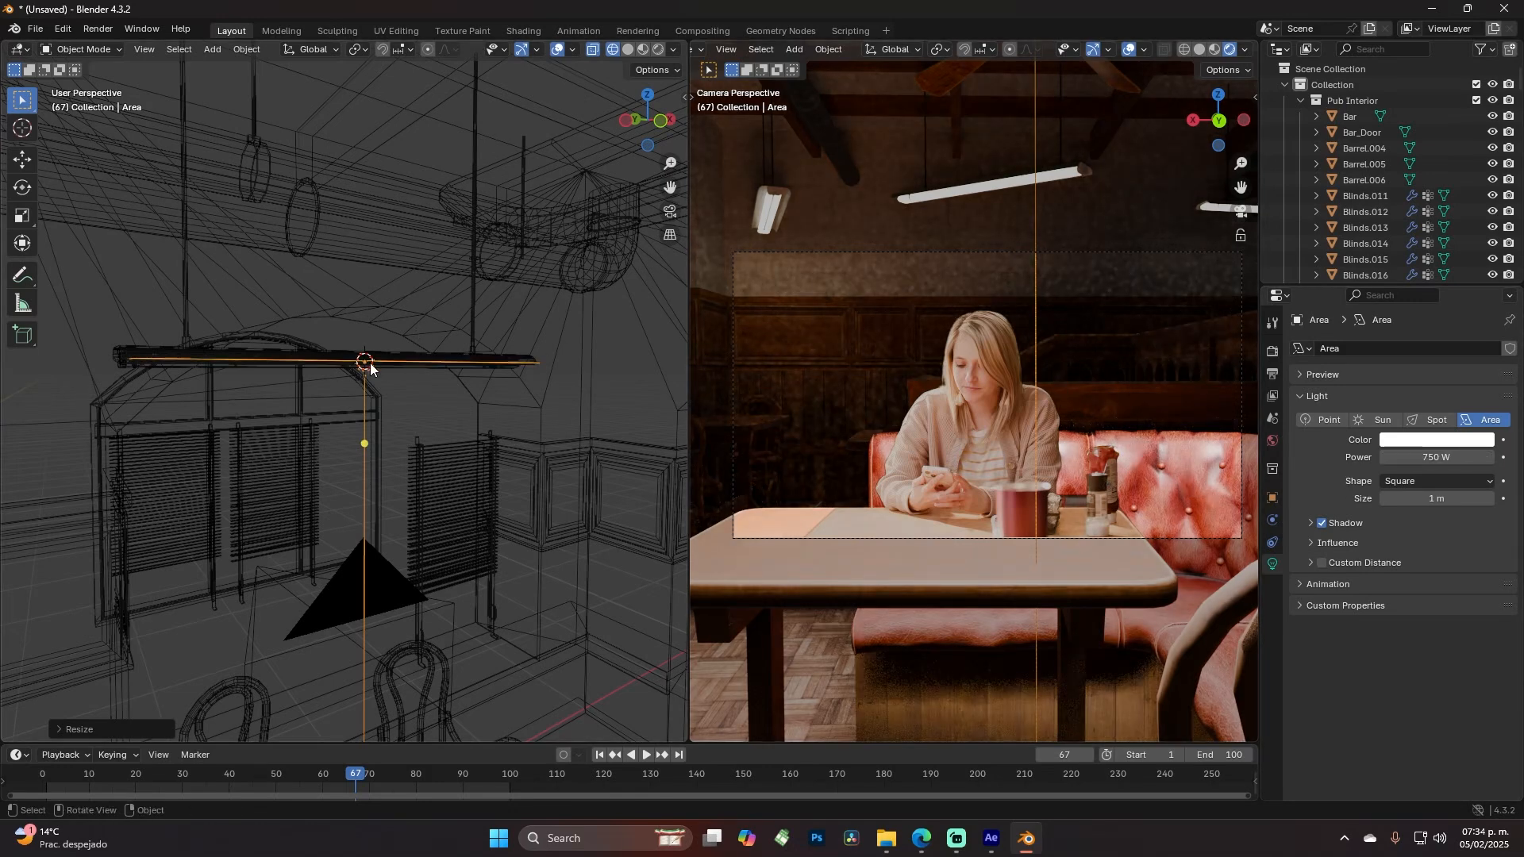
Move the area light down along Z so it sits just below the lamp's housing
left_click(159, 365)
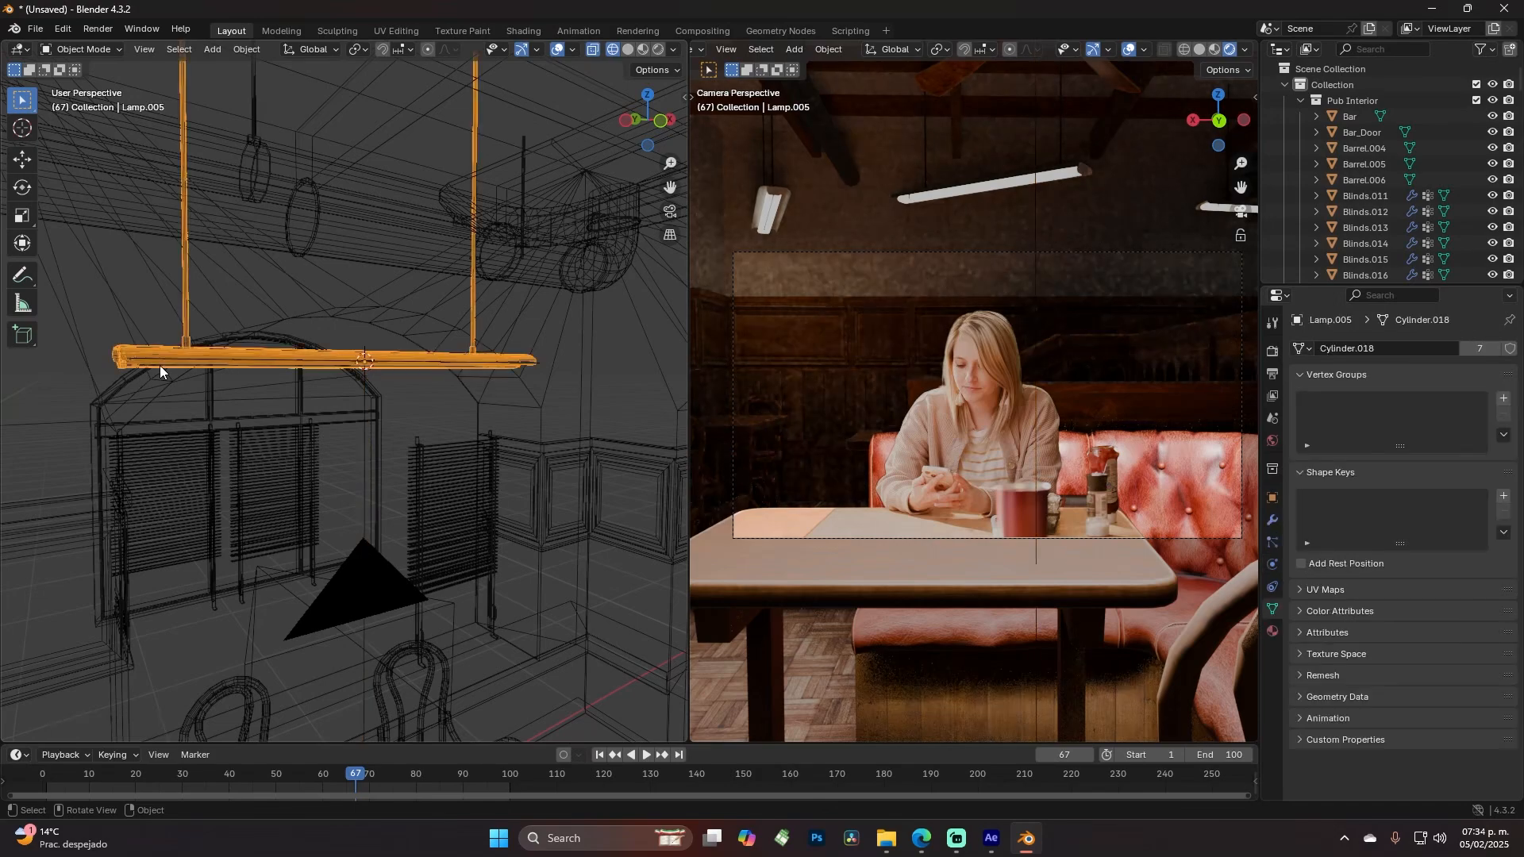
left_click(183, 359)
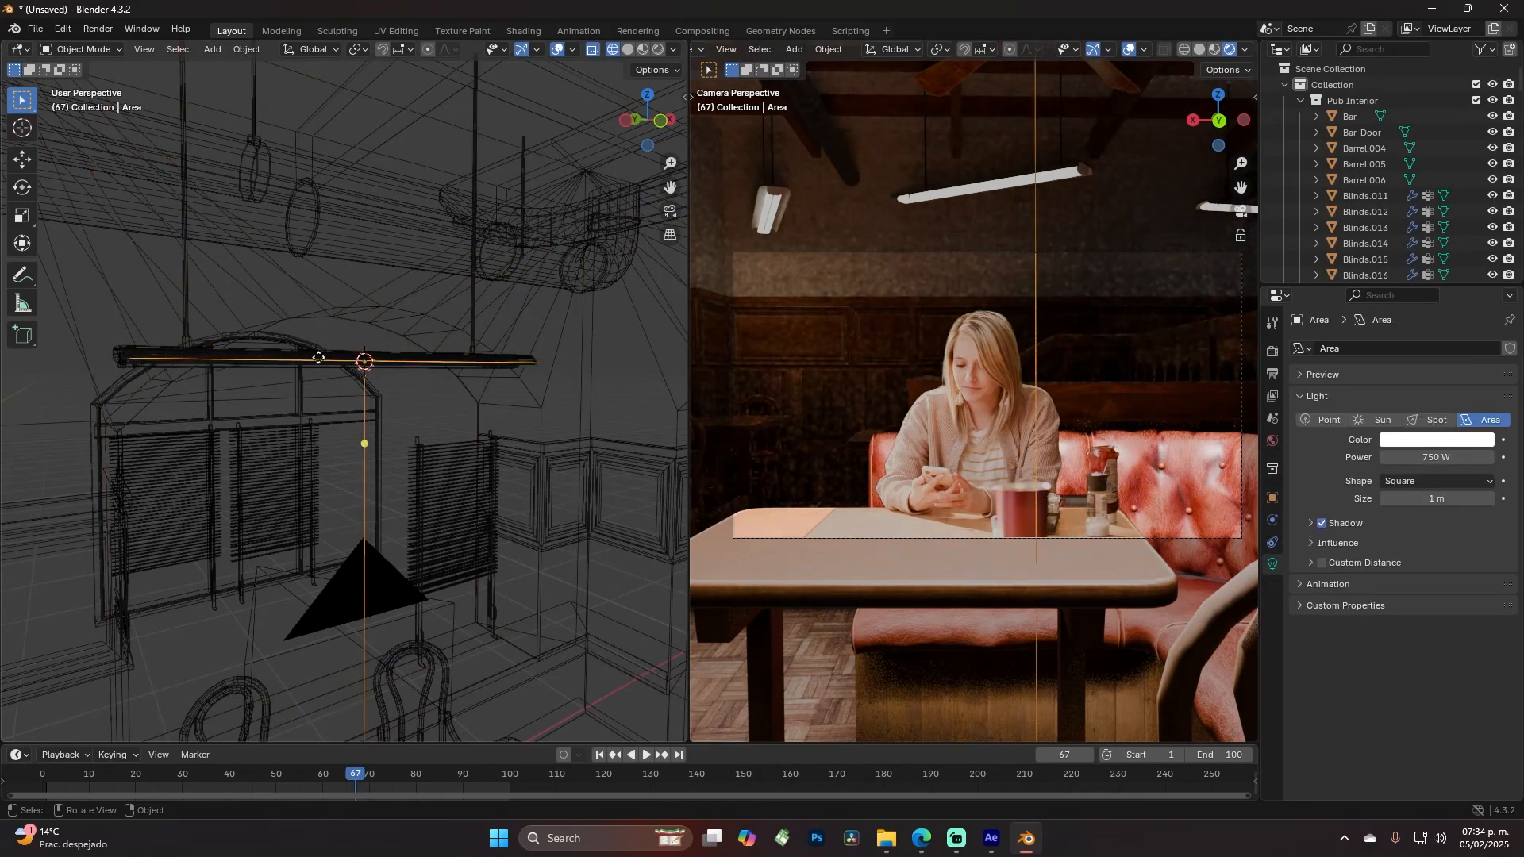
middle_click_drag(1067, 269, 900, 313)
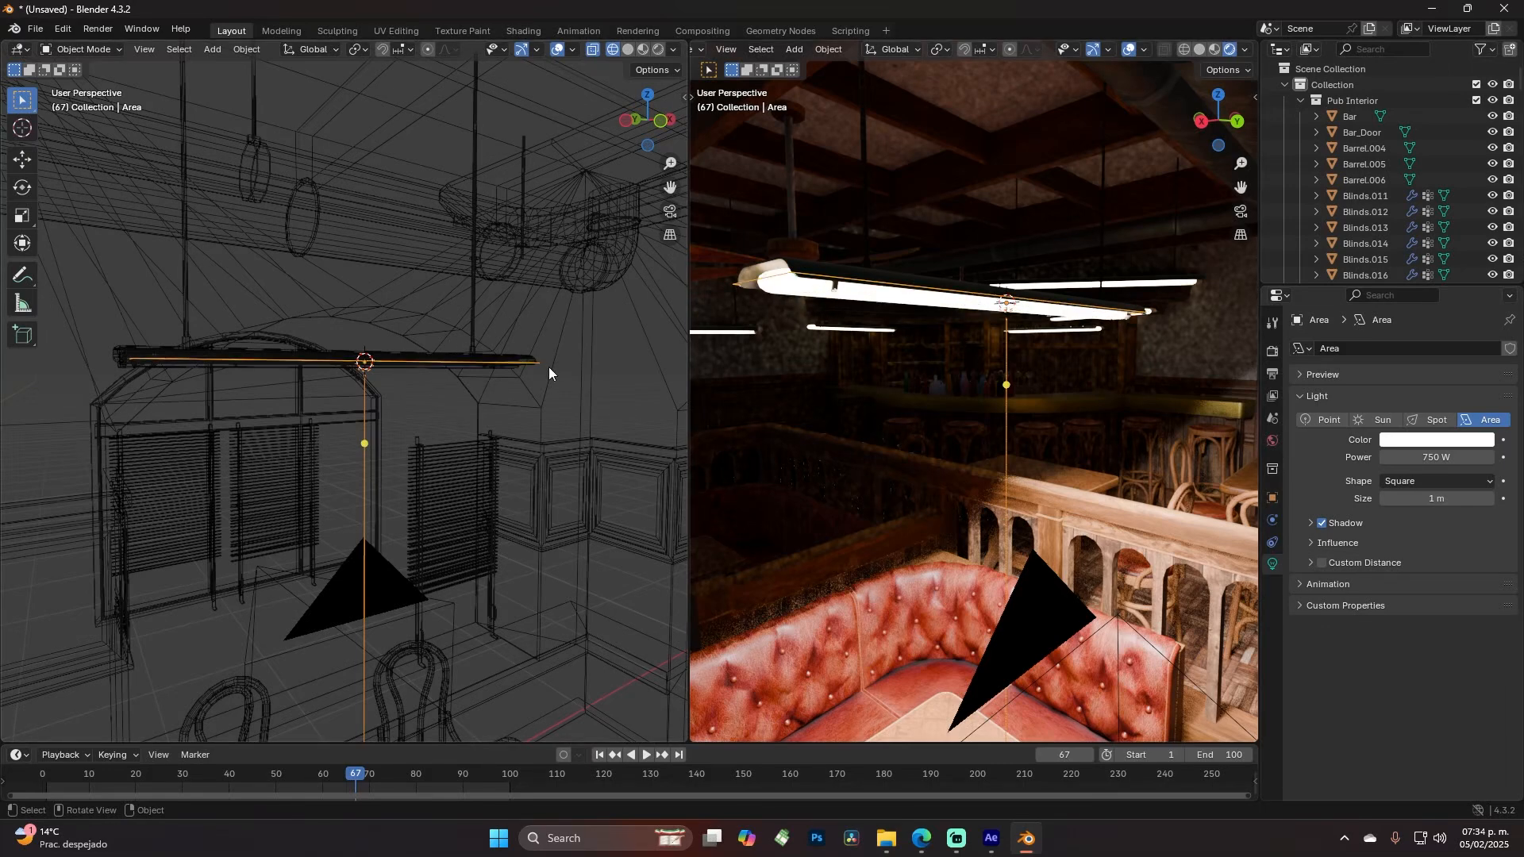
key("g")
key("z")
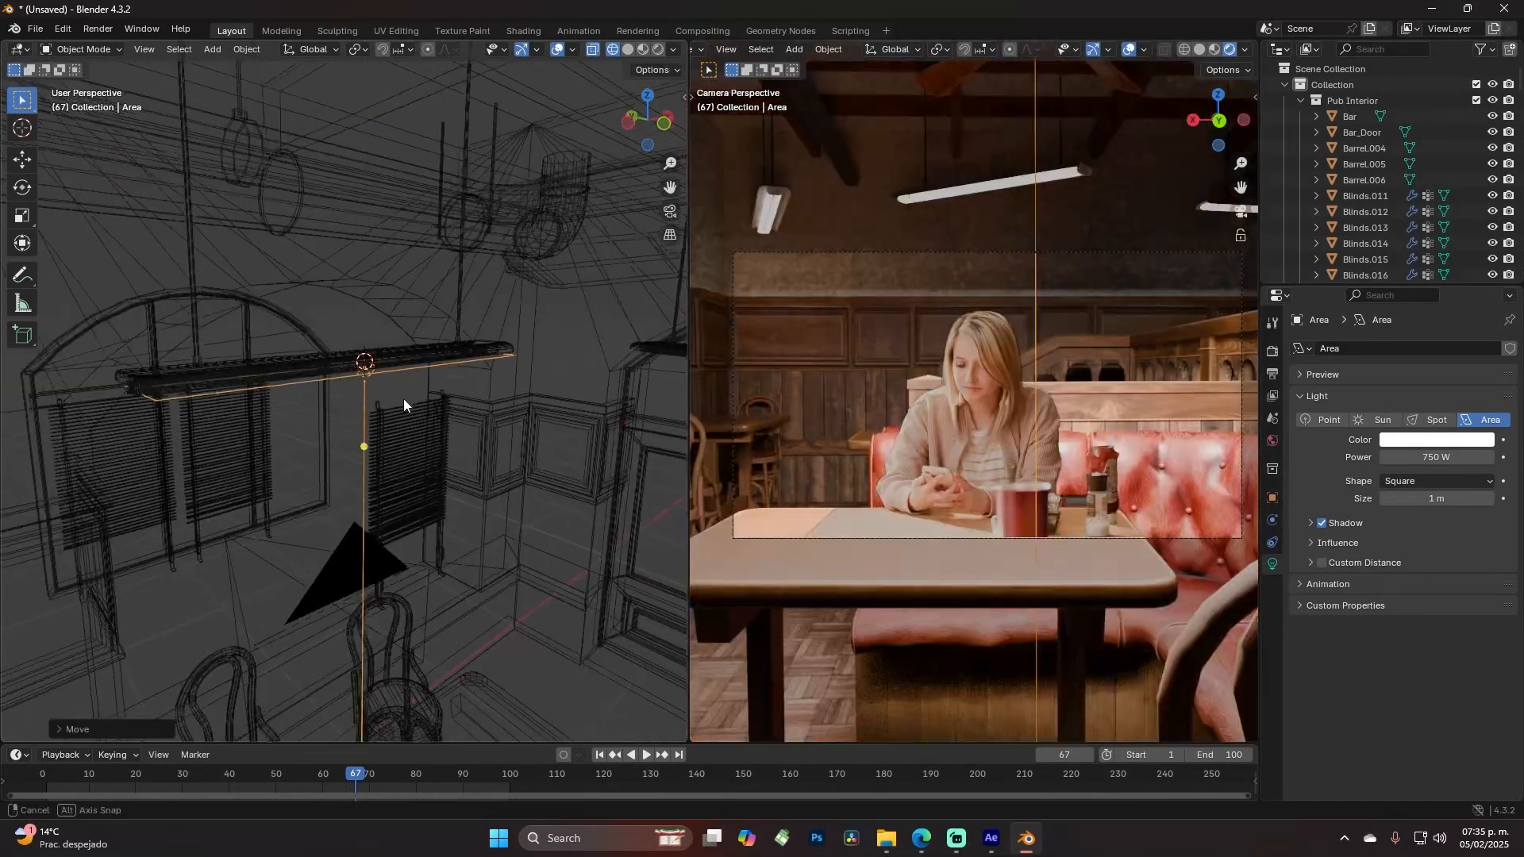
middle_click_drag(403, 398, 403, 383)
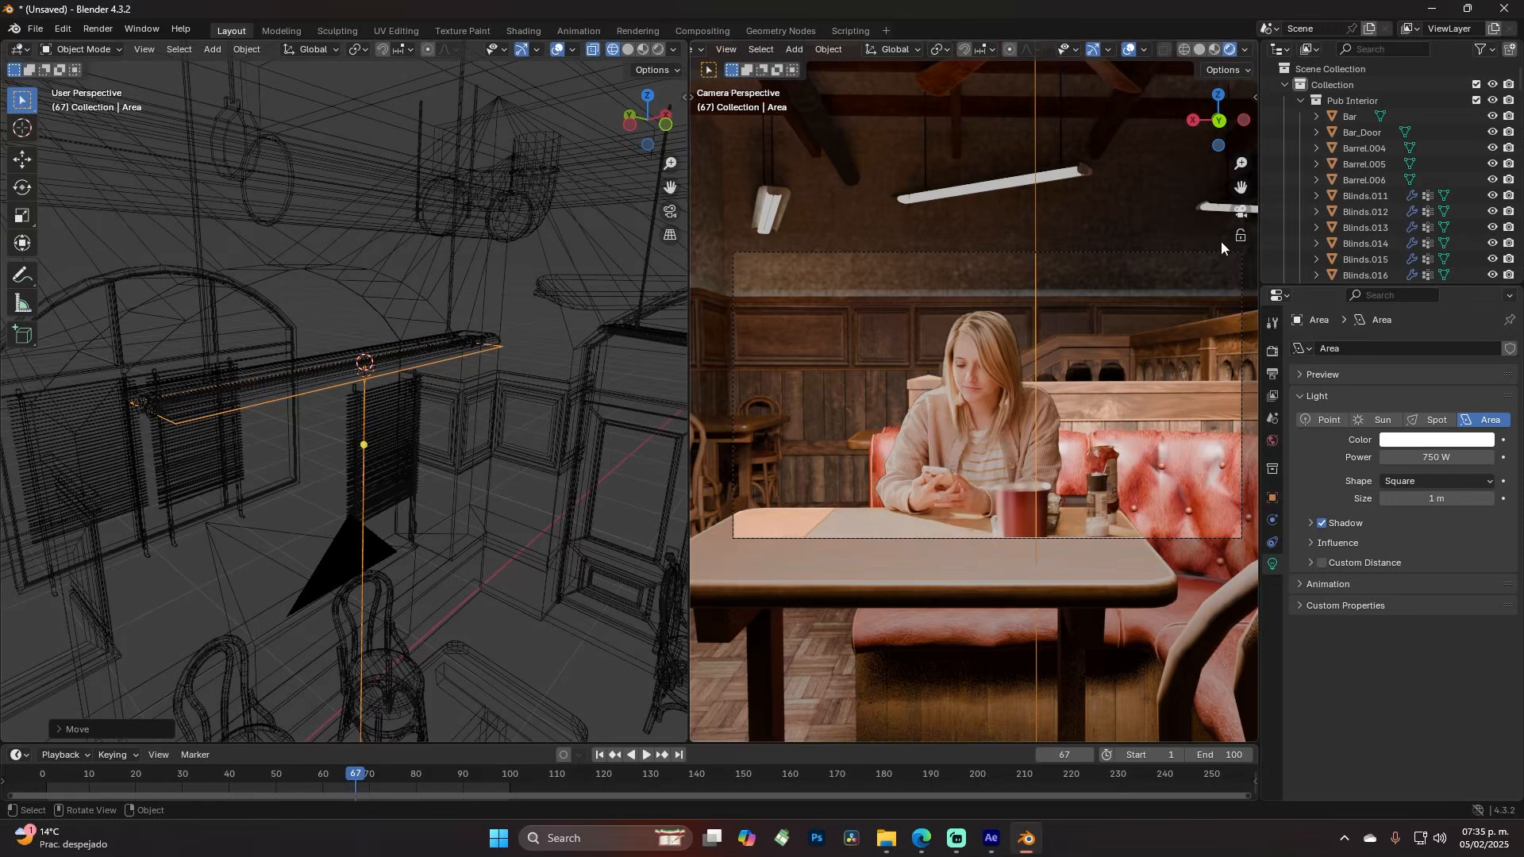
key("KP_7")
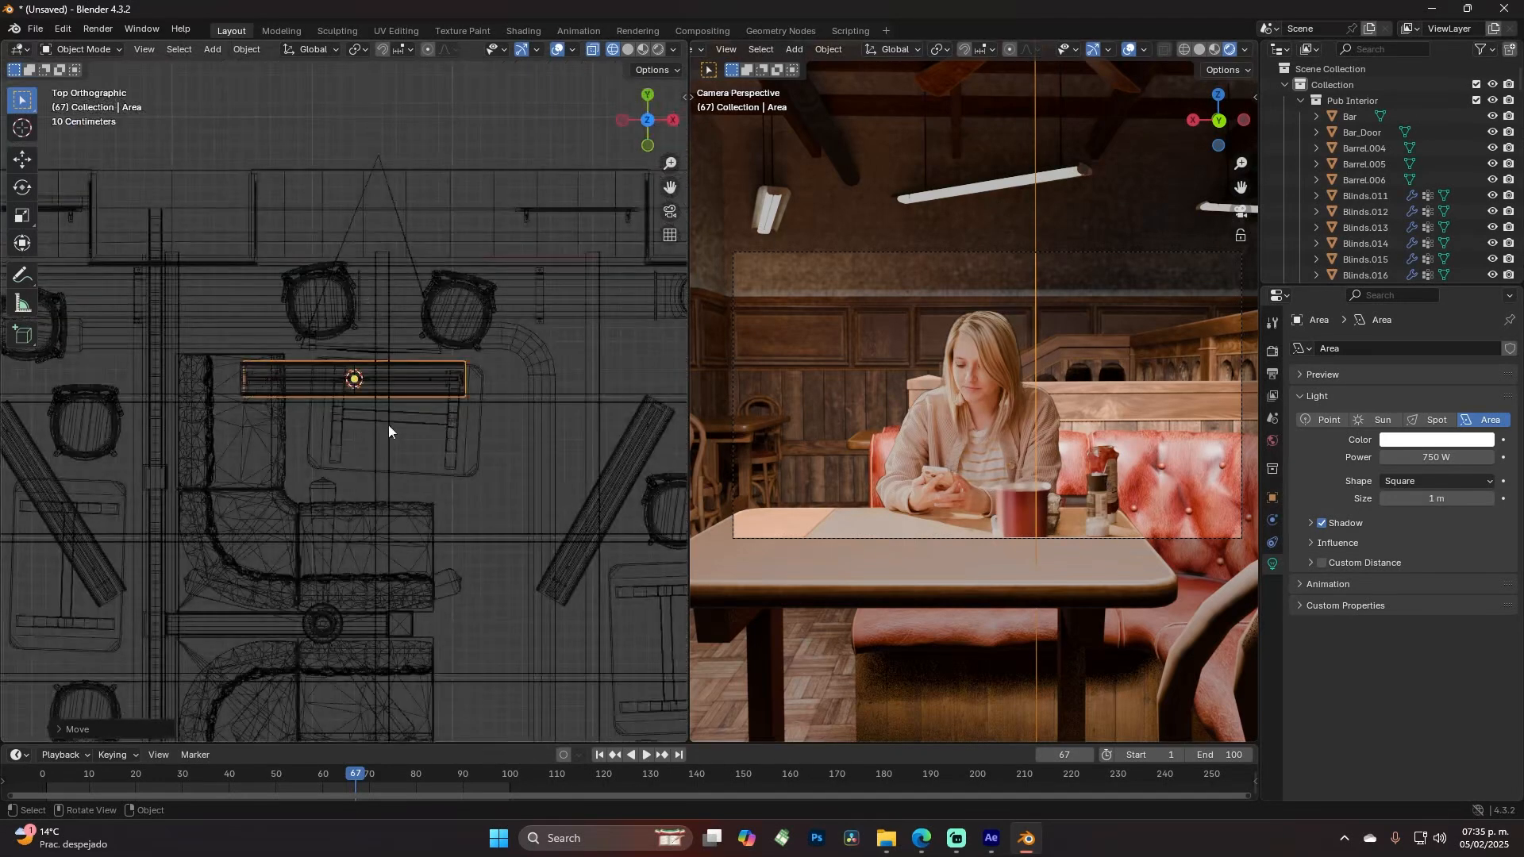
scroll(388, 426, "down", 2)
scroll(368, 435, "down", 2)
scroll(368, 435, "up", 5)
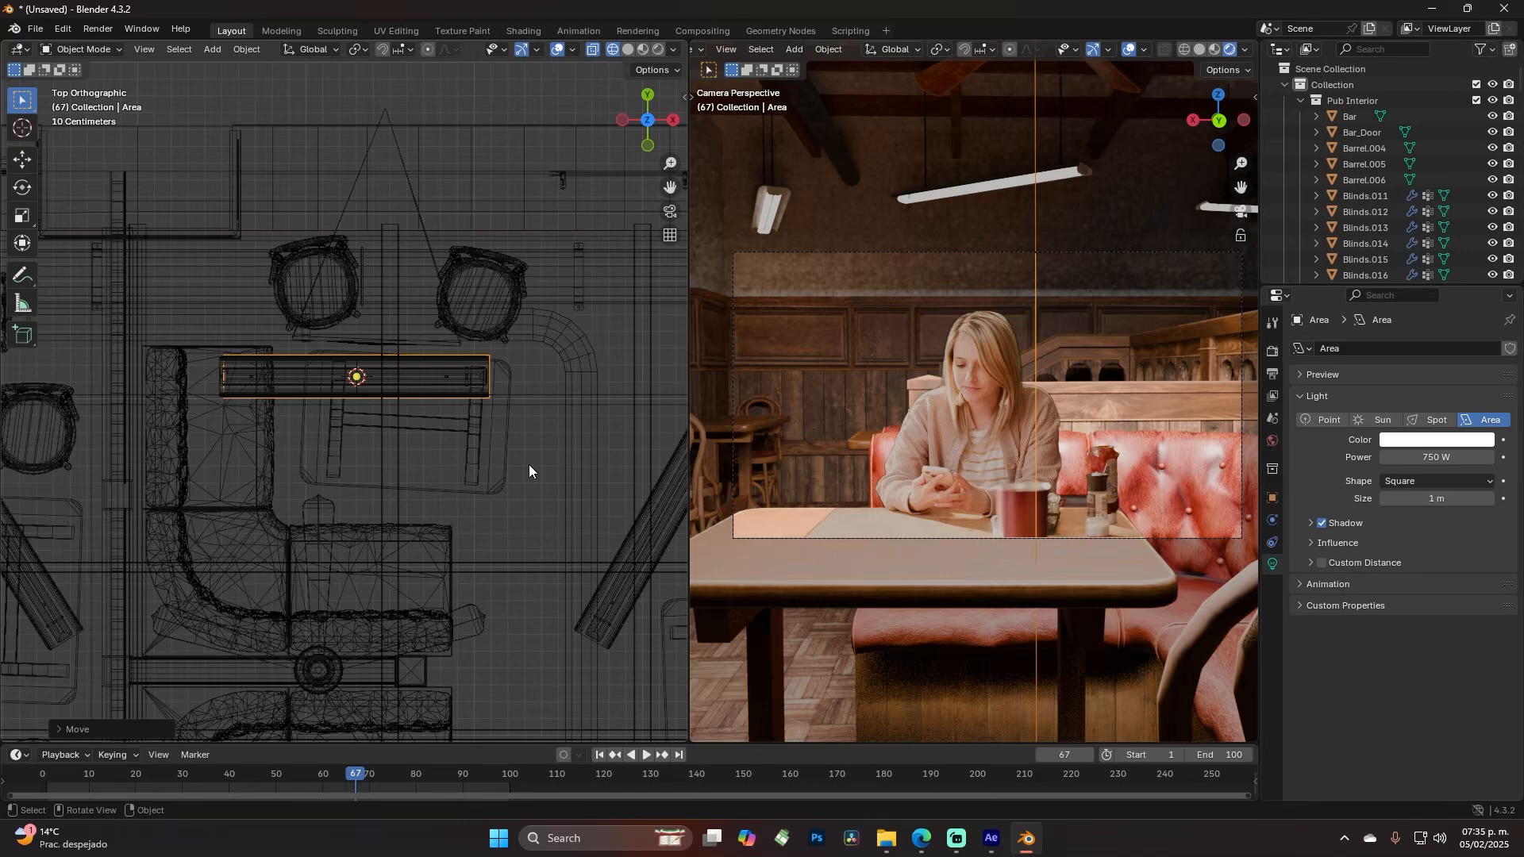
Make a linked duplicate of the area light and place it over the neighbouring diagonal ceiling lamp
middle_click_drag(529, 464, 406, 451, "shift")
key("shift+d")
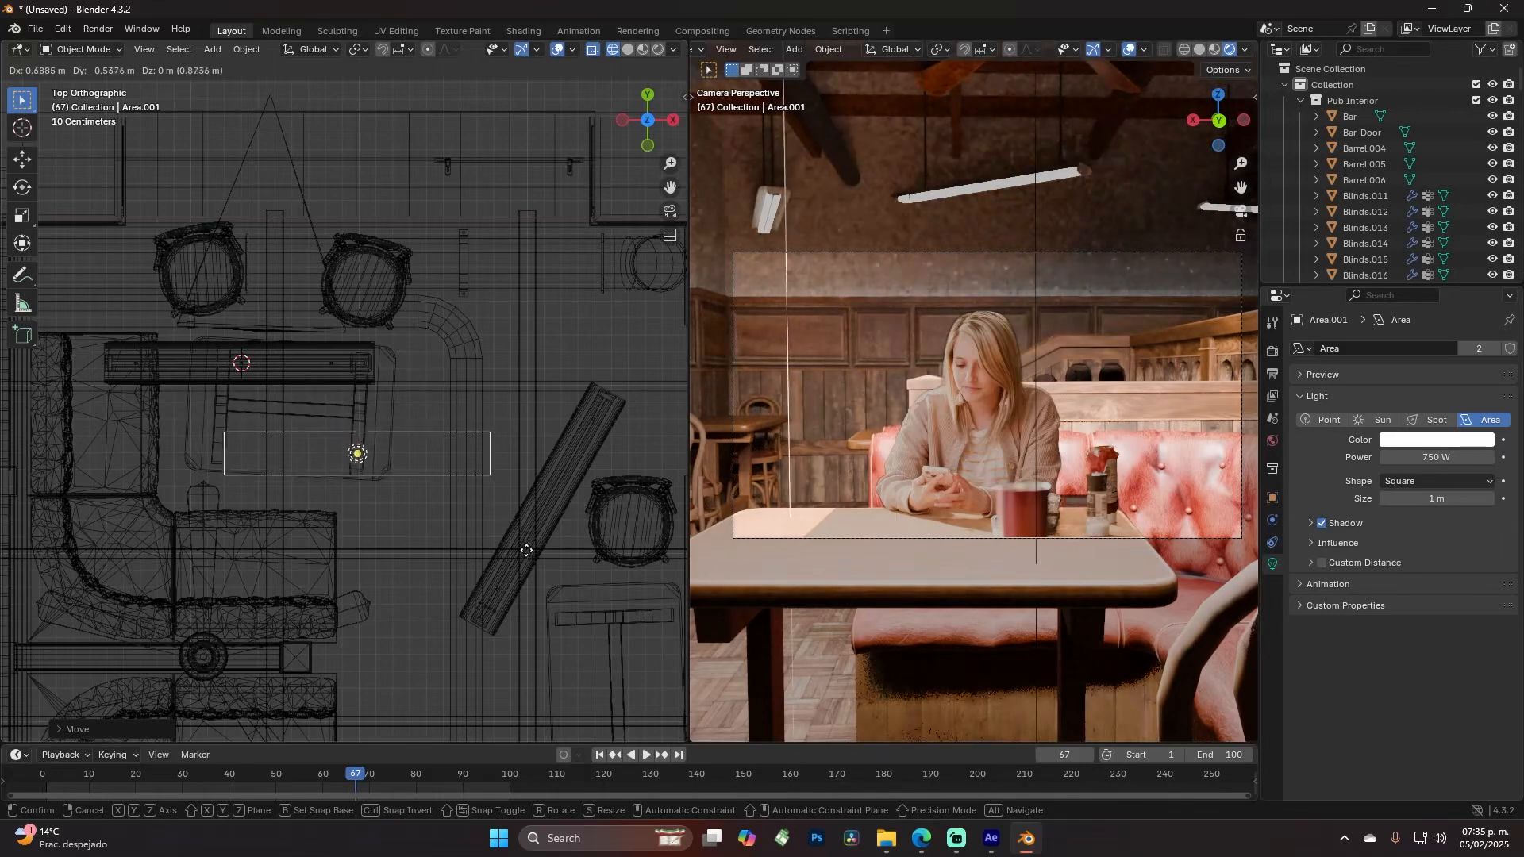
left_click(17, 598)
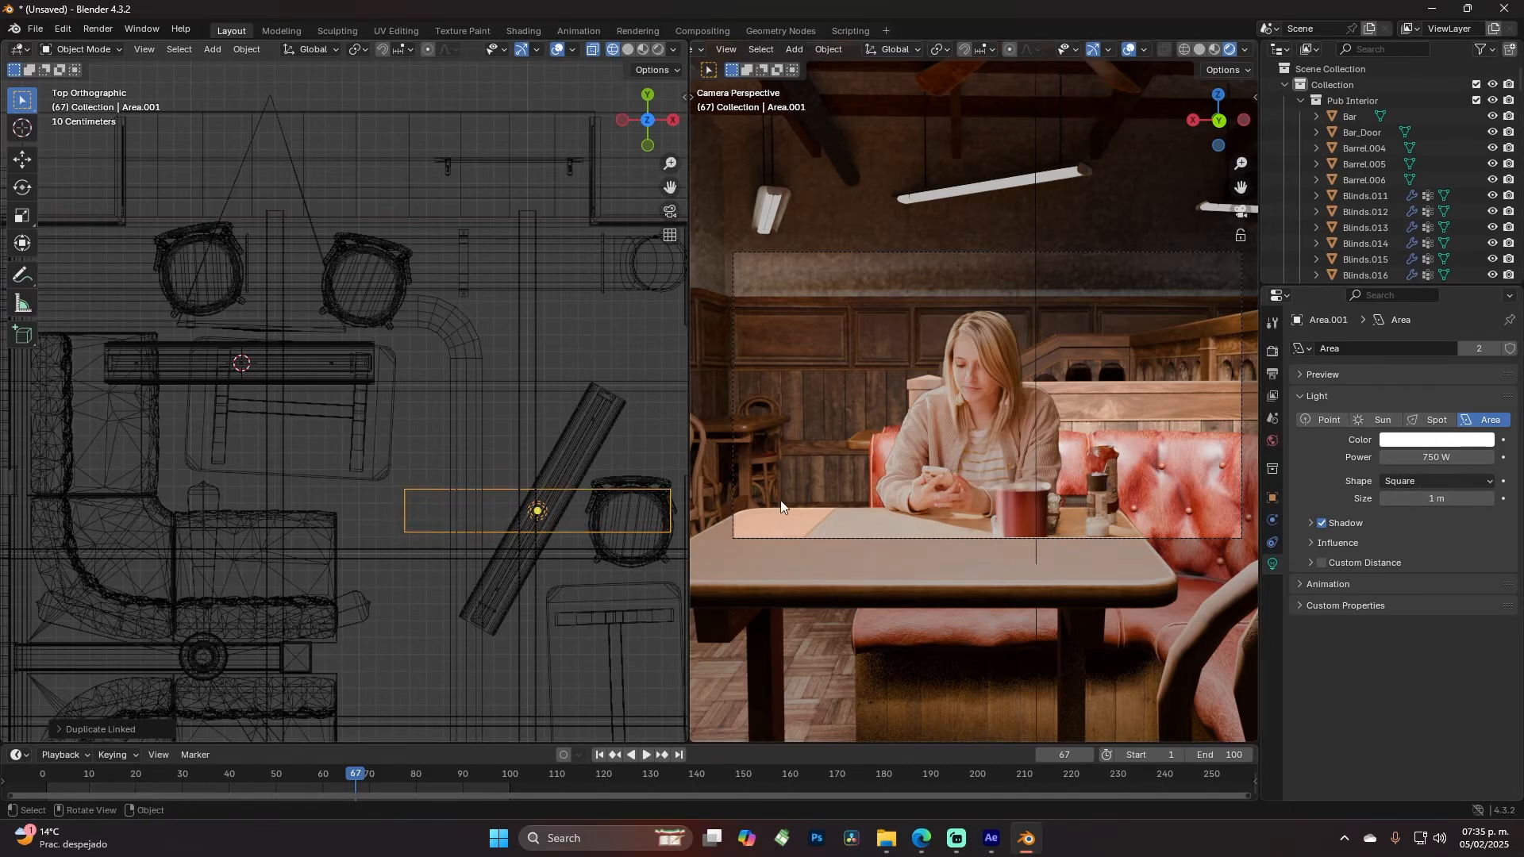
Test the shared light data by setting the linked duplicate's power to 0 W and back to 750 W
left_click_drag(1439, 458, 1418, 458)
left_click(1423, 457)
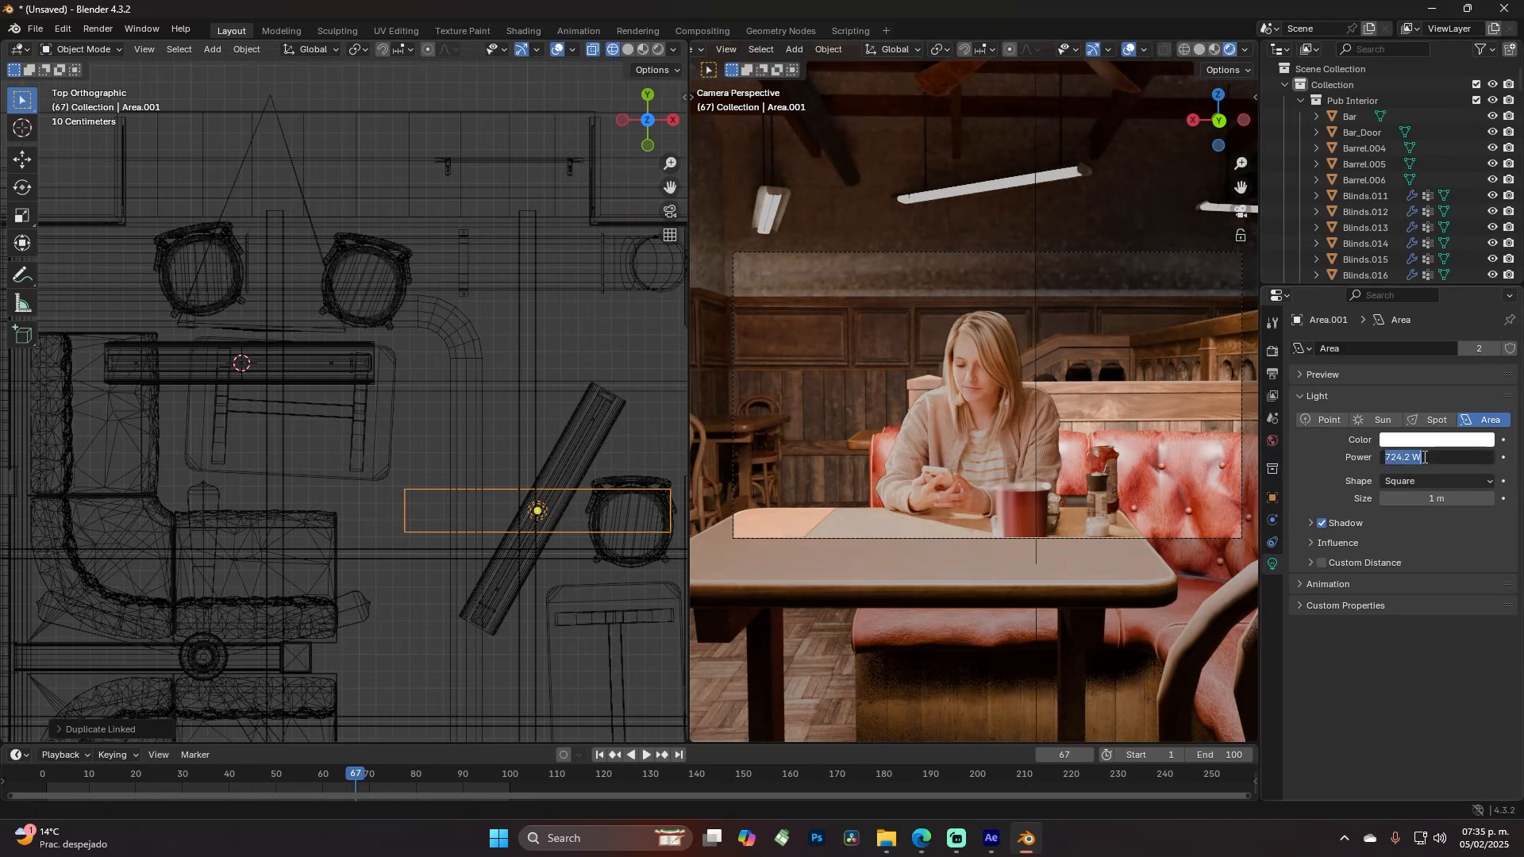
type("0")
key("Return")
left_click(1423, 456)
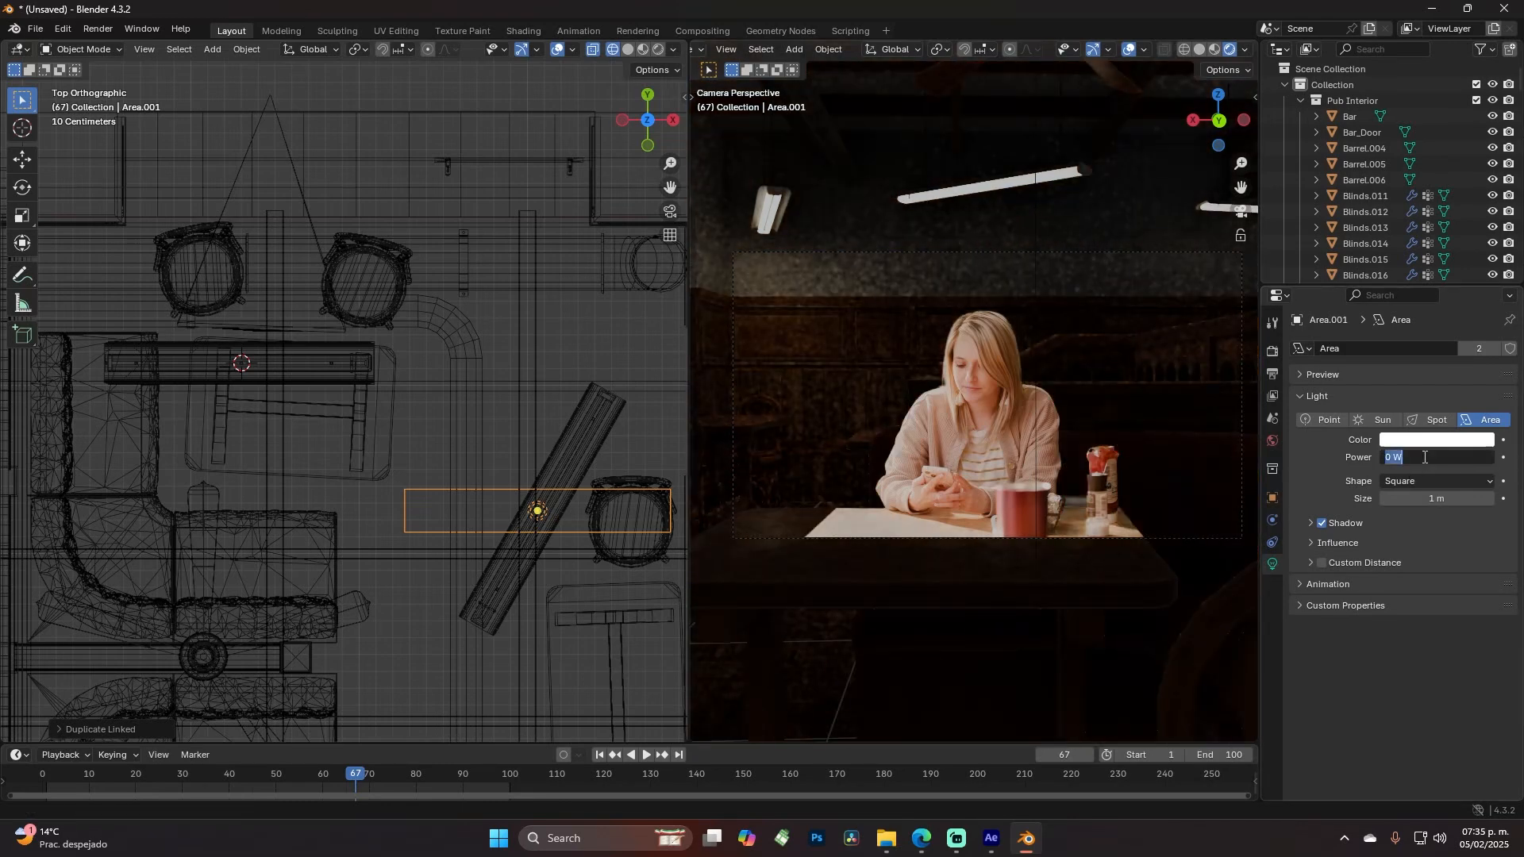
type("750")
key("Return")
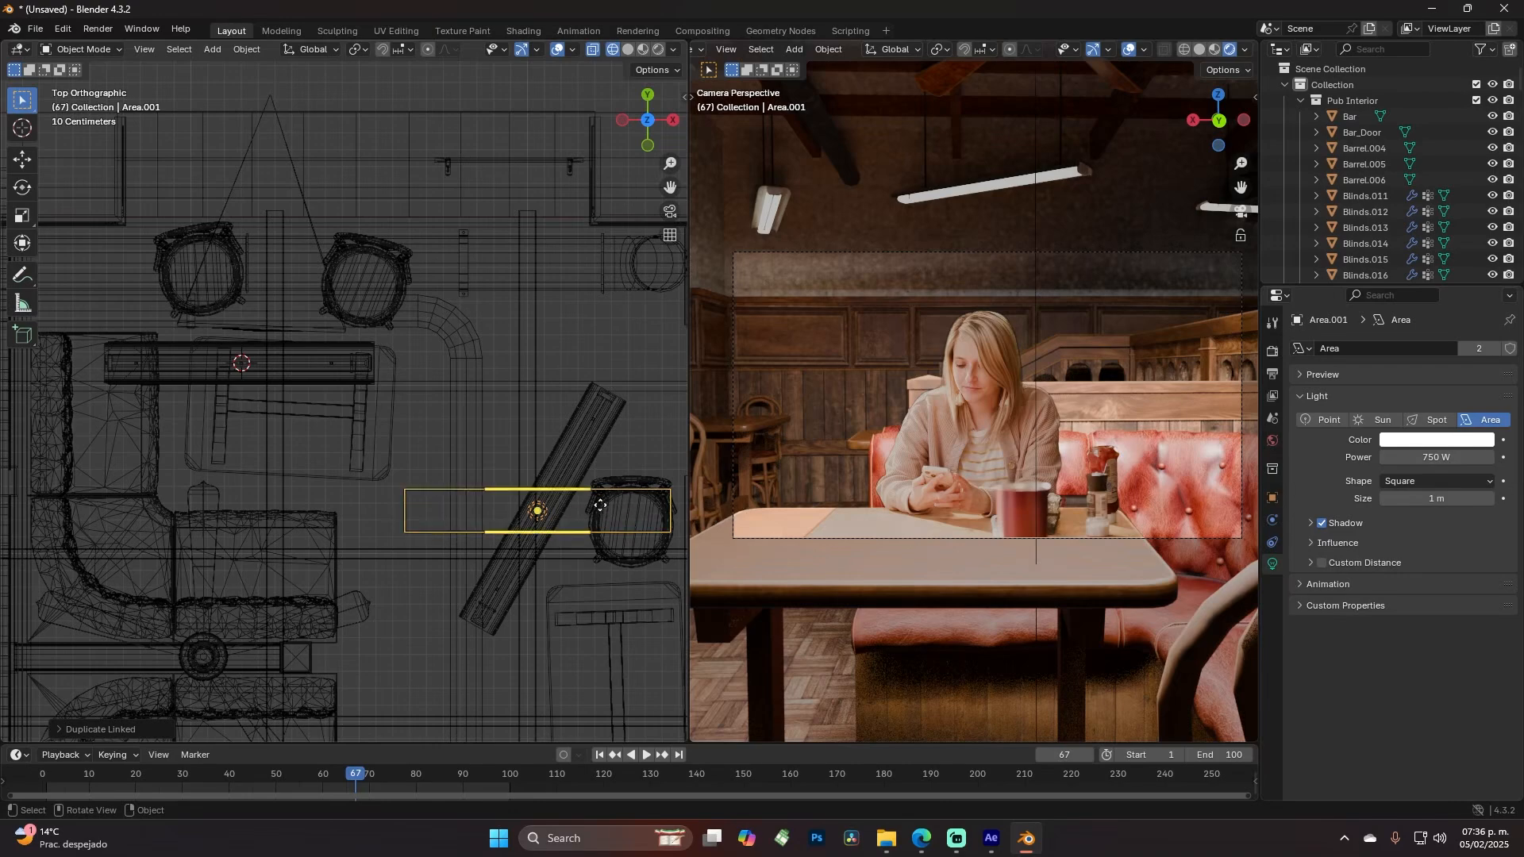
Rotate the duplicated area light to the diagonal lamp's angle and move it to match the lamp's outline
key("r")
left_click(624, 294)
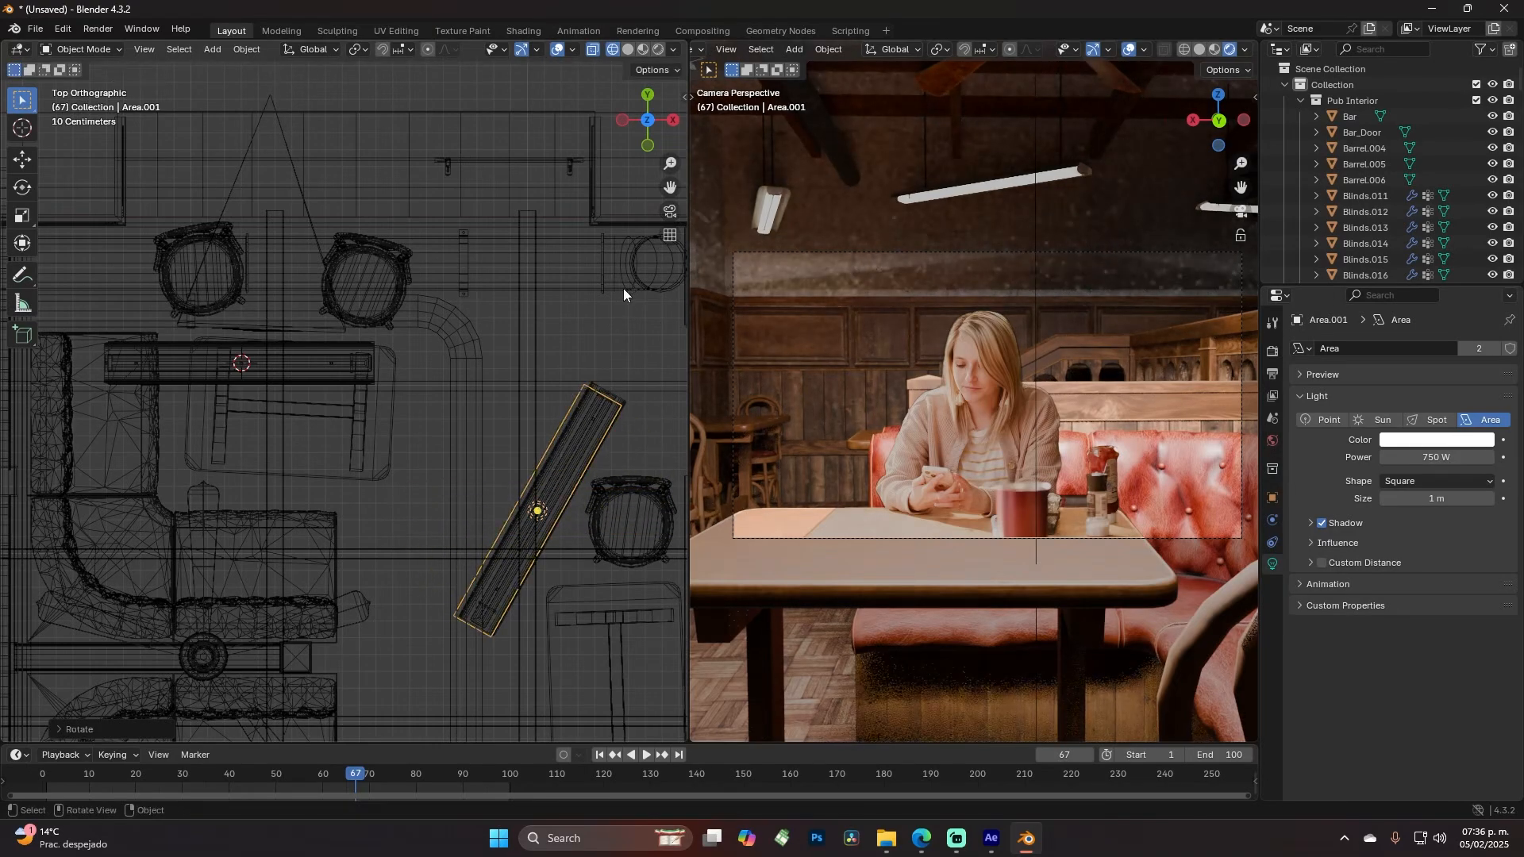
key("g")
left_click(623, 363)
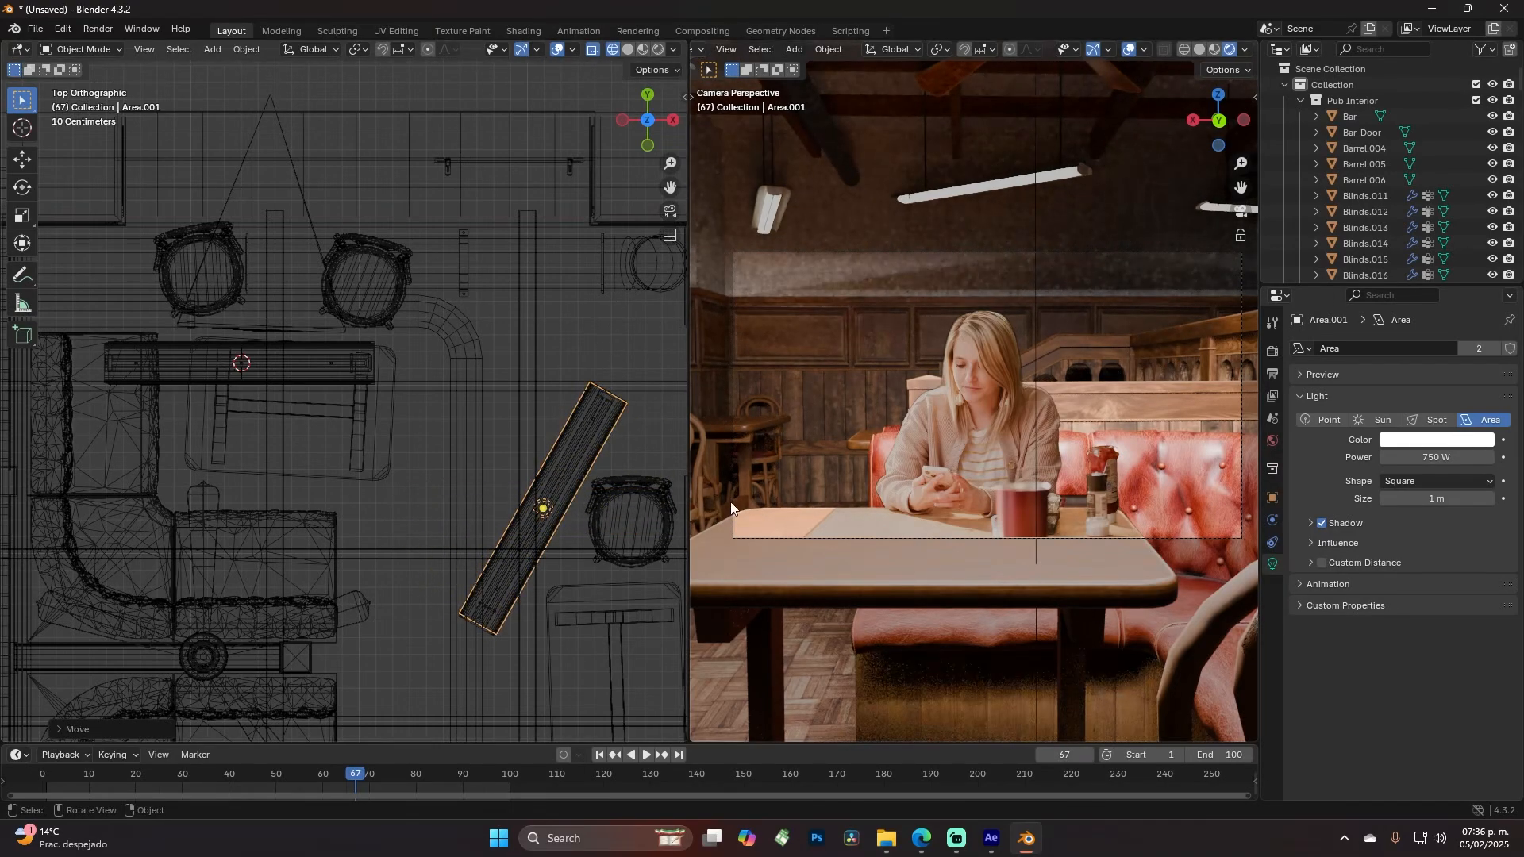
Lower the duplicated area light about 0.08 m along Z so it sits just below the diagonal lamp's housing
middle_click_drag(635, 524, 557, 568)
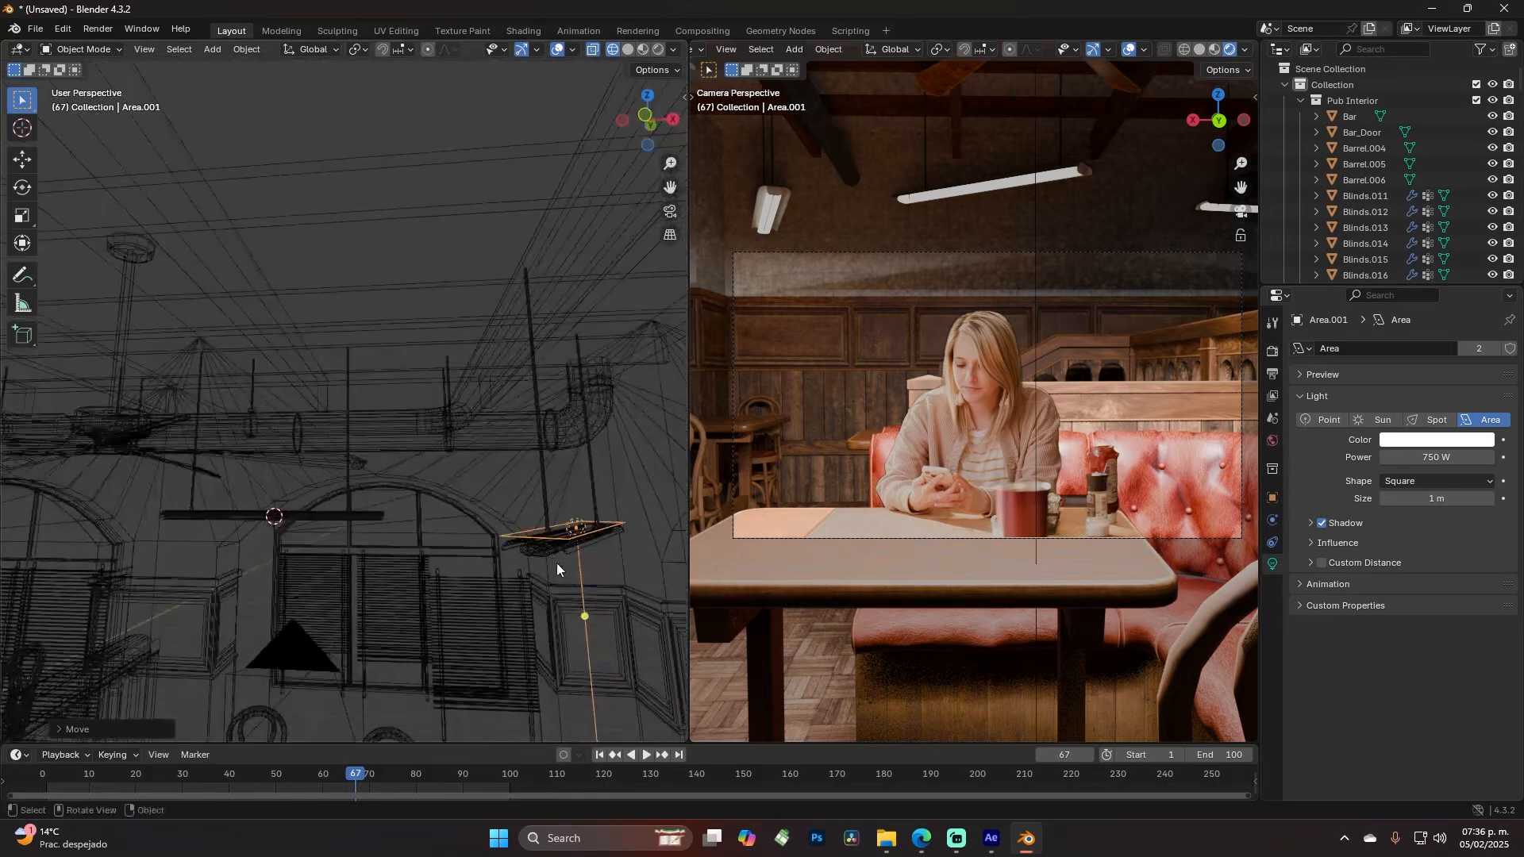
key("g")
key("z")
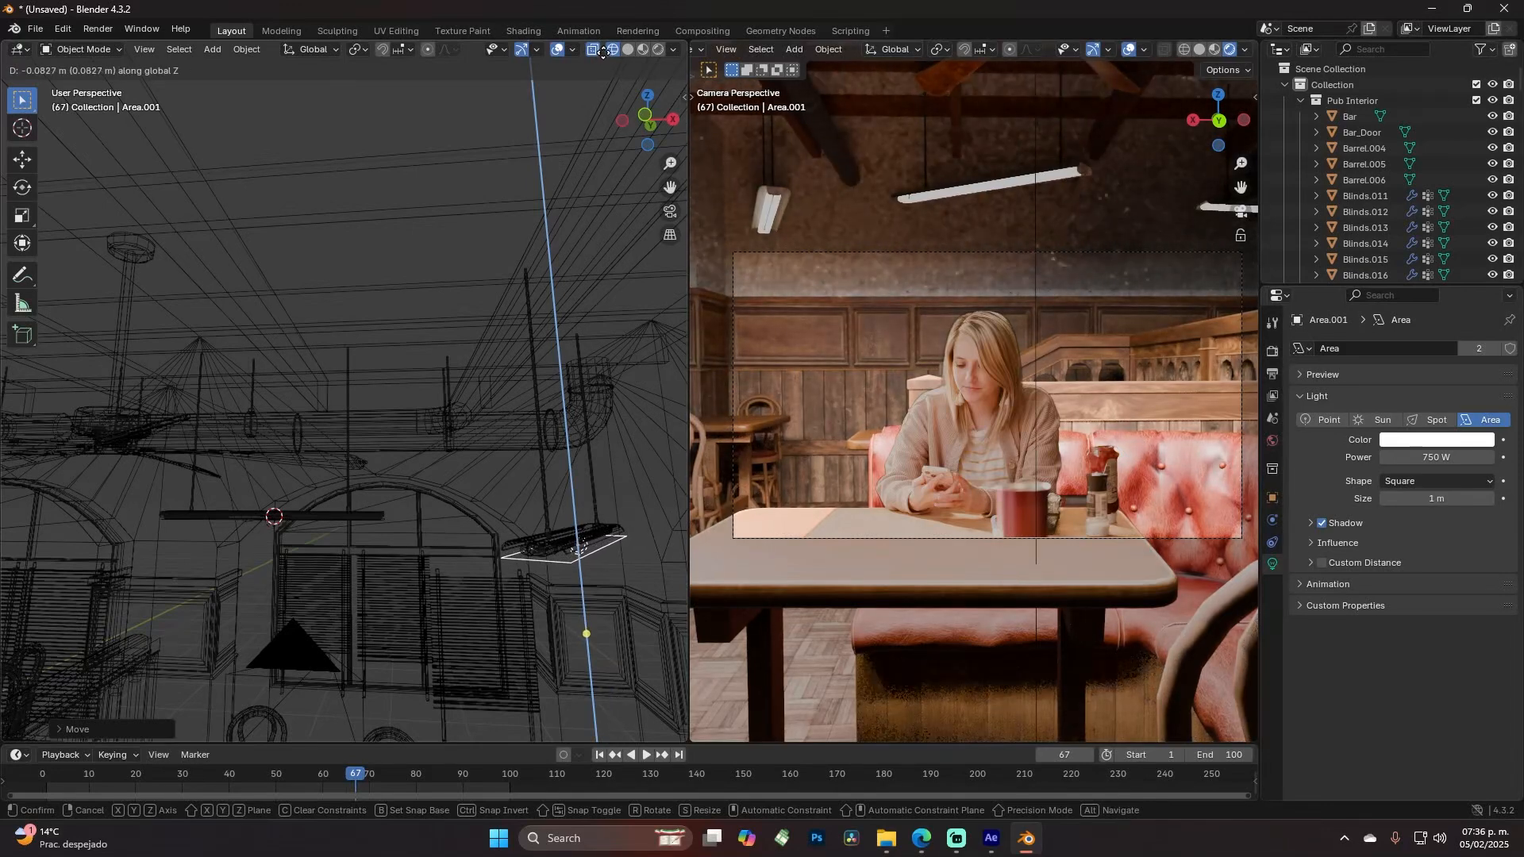
left_click(528, 433)
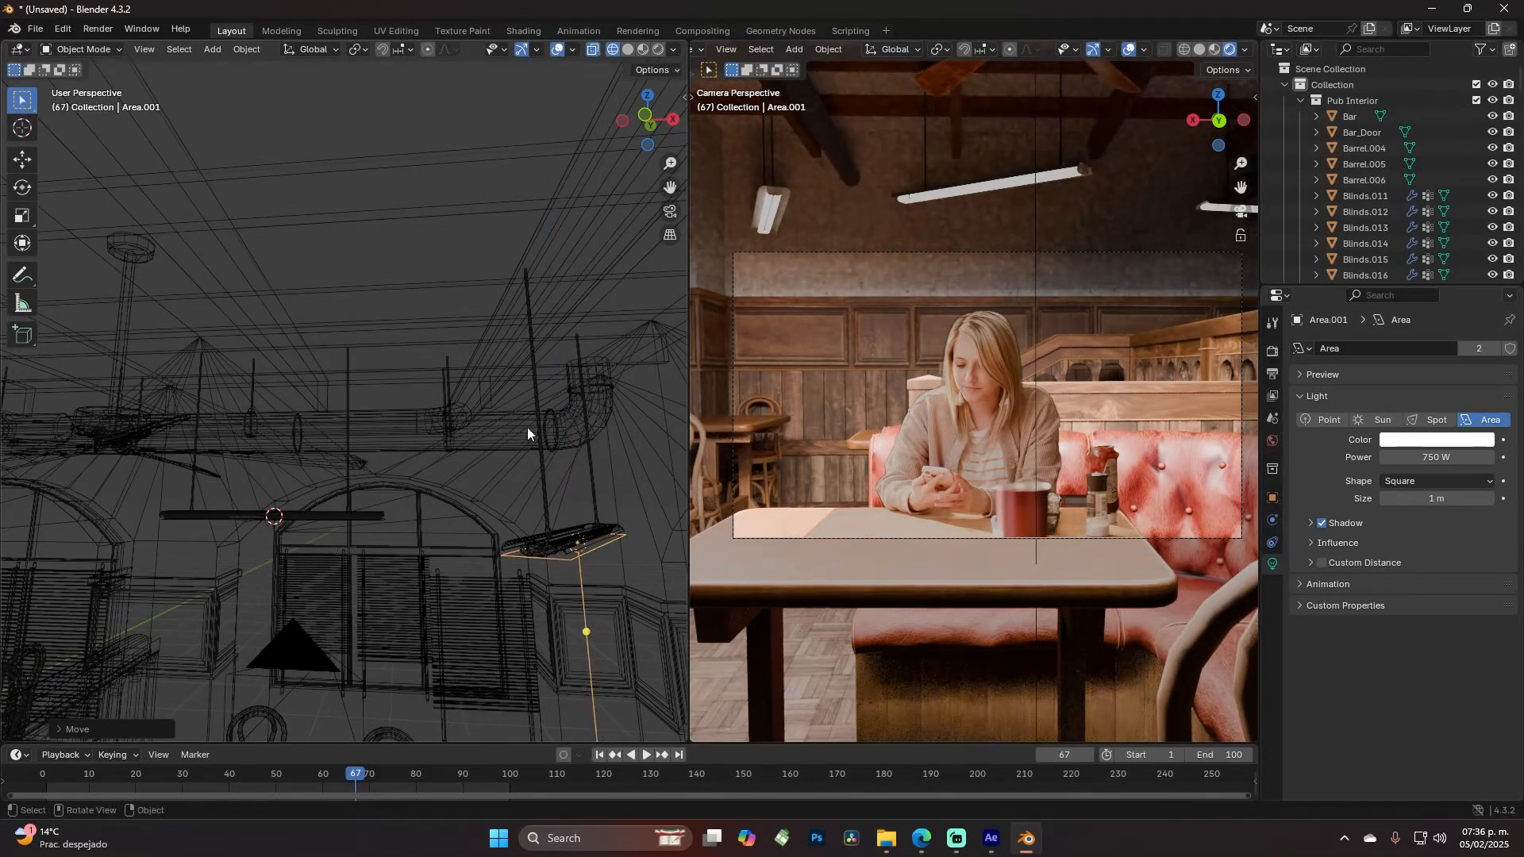
Place a linked duplicate of the light on the next lamp along the same wall, rotating and moving it to fit
middle_click_drag(492, 465, 507, 493)
key("KP_7")
scroll(508, 505, "down", 5)
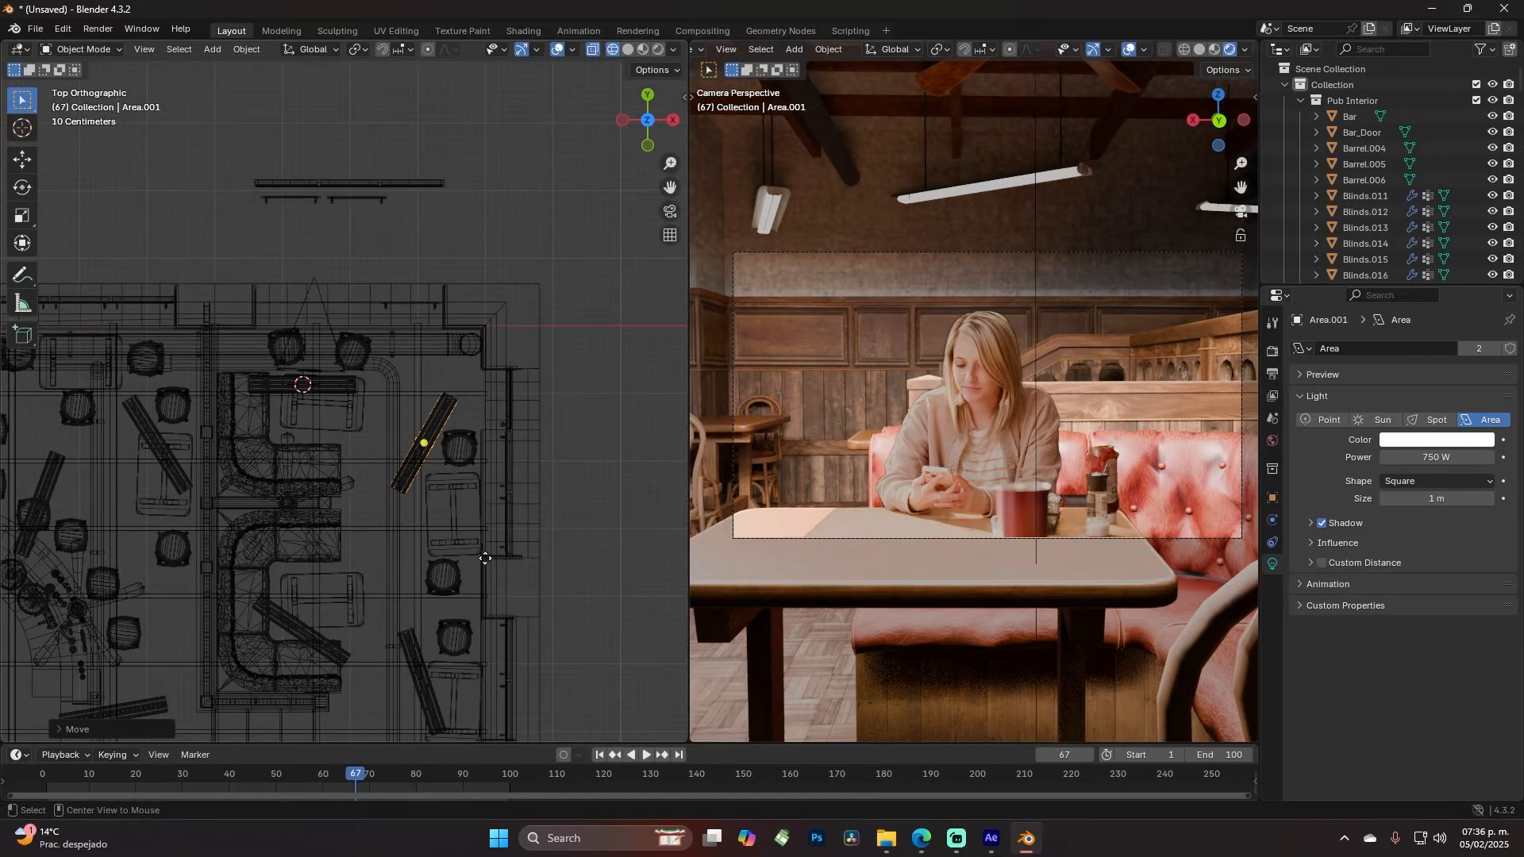
key("shift+d")
left_click(435, 649)
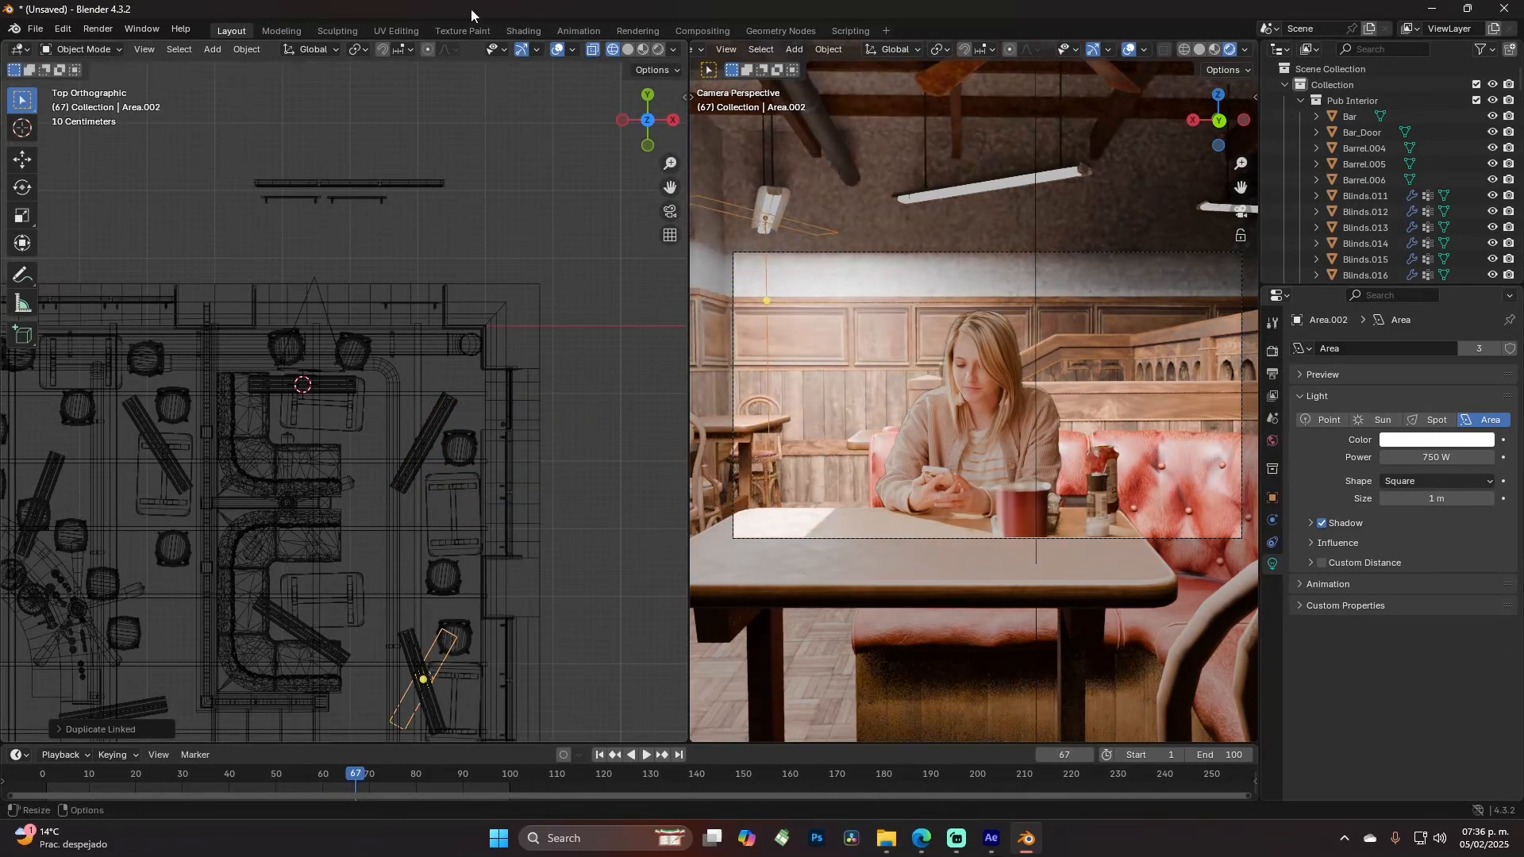
middle_click_drag(434, 648, 429, 381, "shift")
scroll(428, 381, "up", 6)
key("r")
left_click(444, 397)
key("g")
left_click(433, 421)
Place linked duplicates of the area light on three more ceiling lamps, aligning them with the fixtures and adjusting height along Z
key("alt+d")
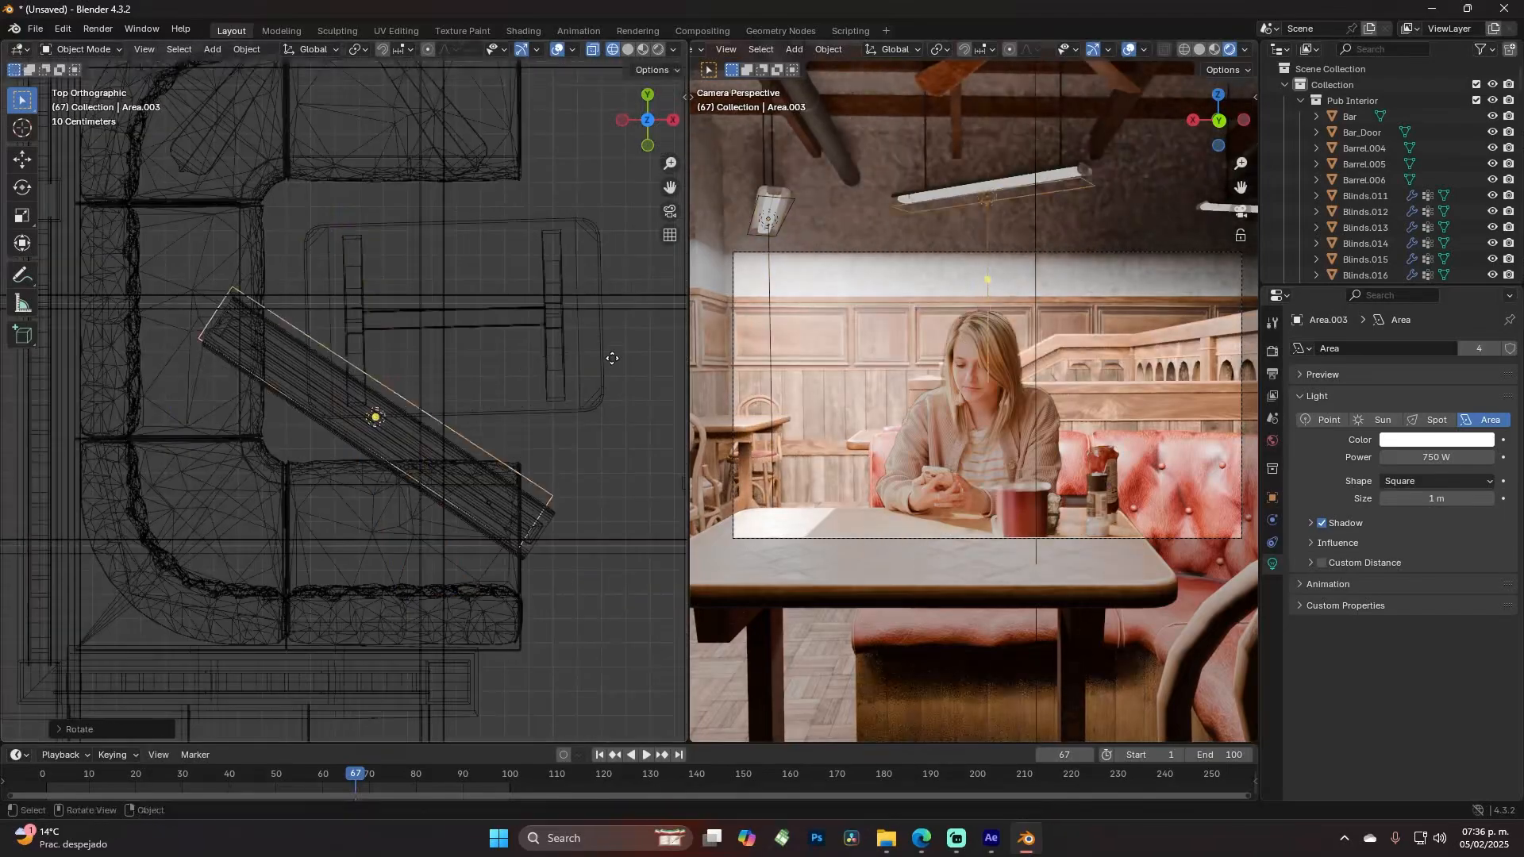
middle_click_drag(612, 357, 389, 458)
key("KP_7")
key("alt+d")
left_click(459, 551)
key("g")
key("z")
middle_click_drag(460, 551, 601, 453)
left_click(507, 299)
key("KP_7")
key("alt+d")
key("g")
left_click(600, 453)
Add a linked duplicate on the slightly tilted lamp near the bar, rotate it to fit and lower it below the housing
key("KP_7")
key("alt+d")
left_click(366, 639)
key("r")
left_click(373, 627)
key("g")
key("z")
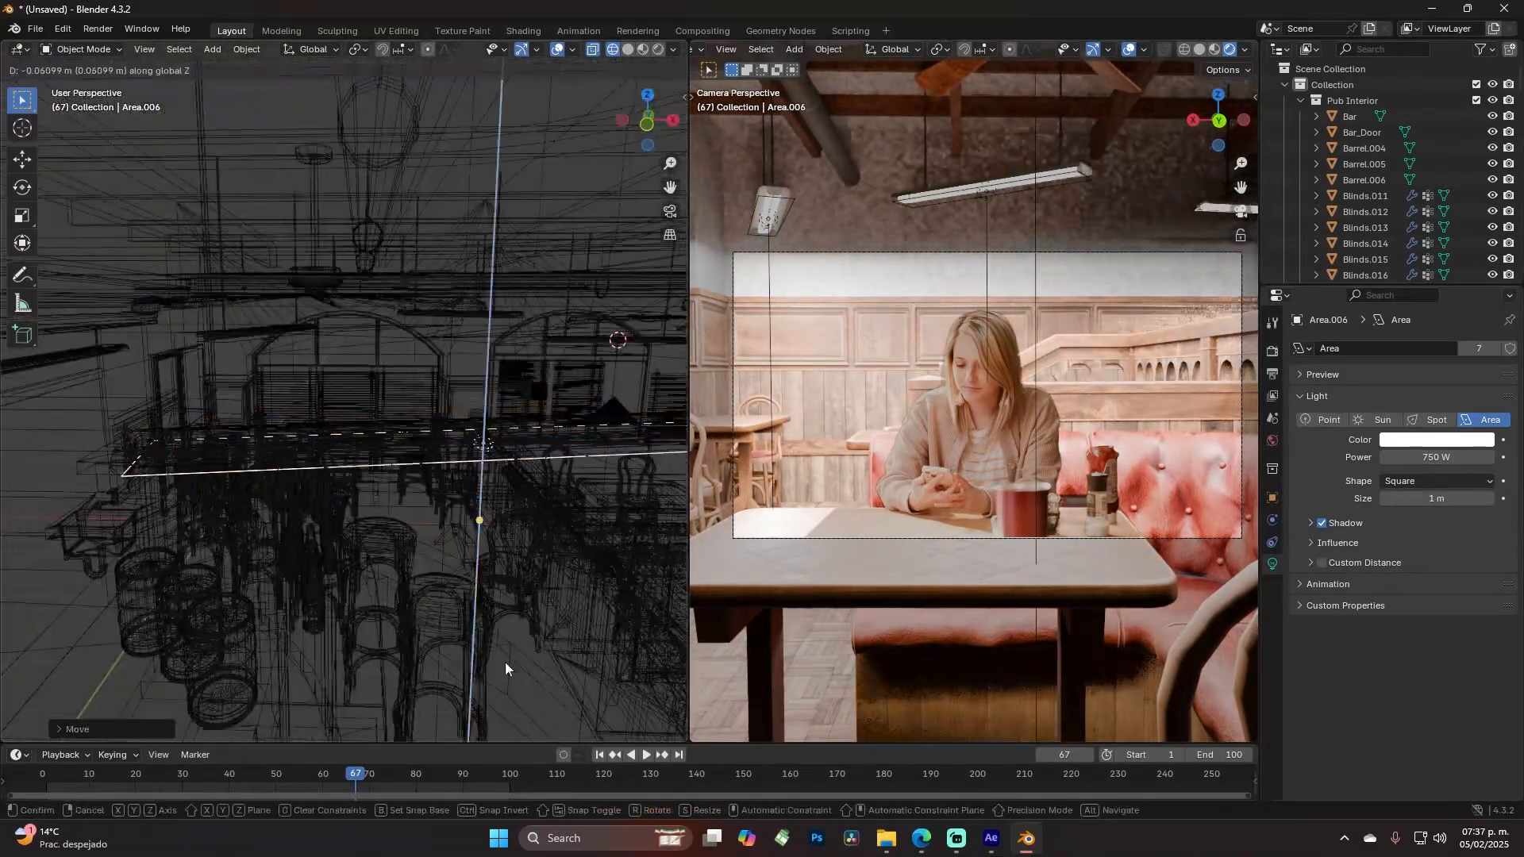
left_click(505, 662)
middle_click_drag(505, 662, 392, 489)
key("KP_7")
scroll(416, 514, "down", 5)
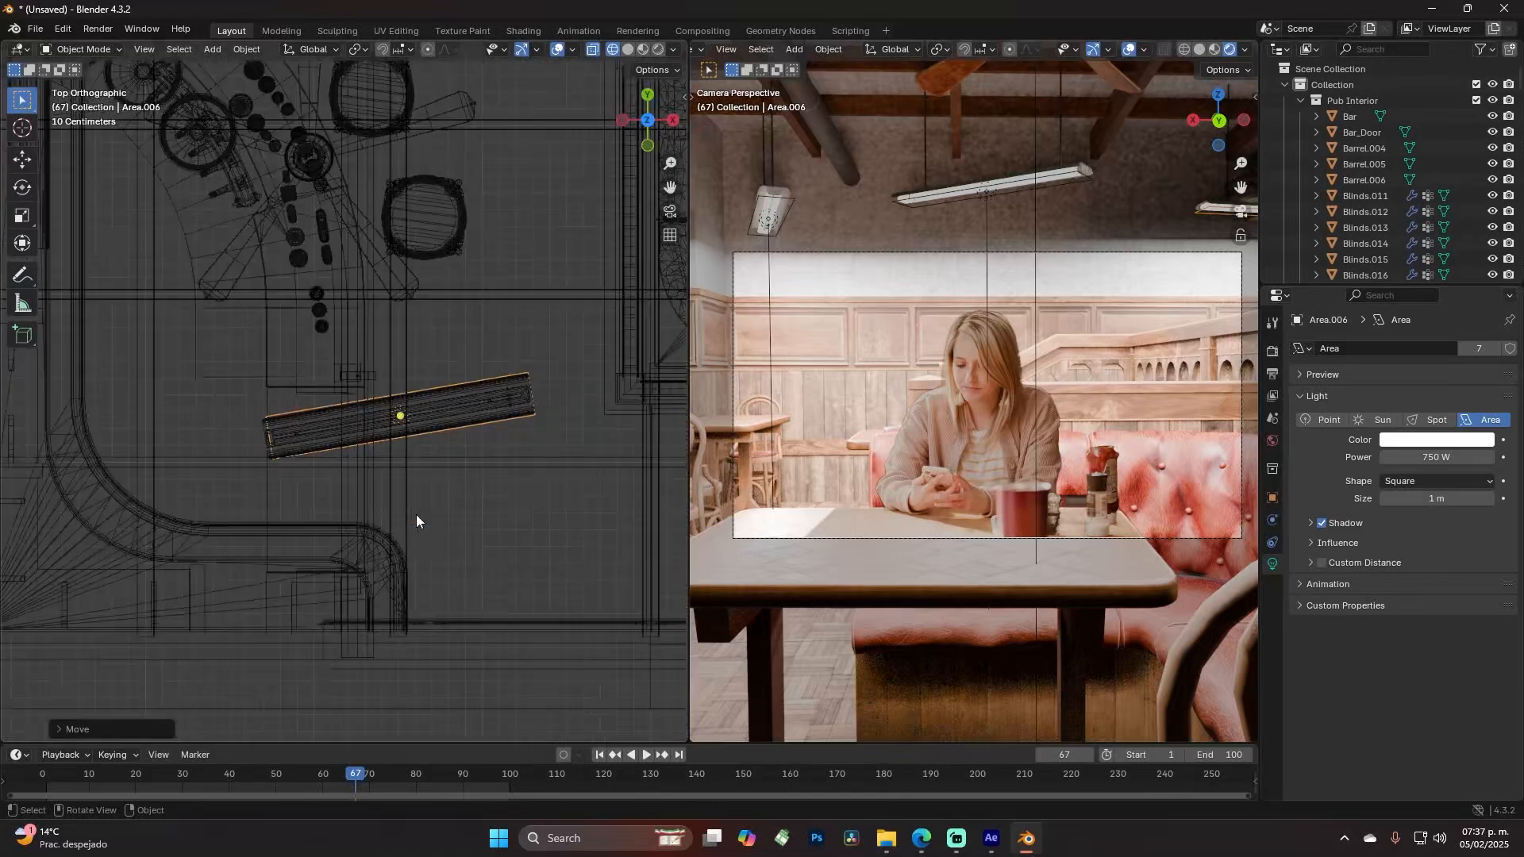
Select a linked area light at the ceiling lamp above the woman and set the shared power to 100 W
key("alt+a")
scroll(416, 514, "down", 4)
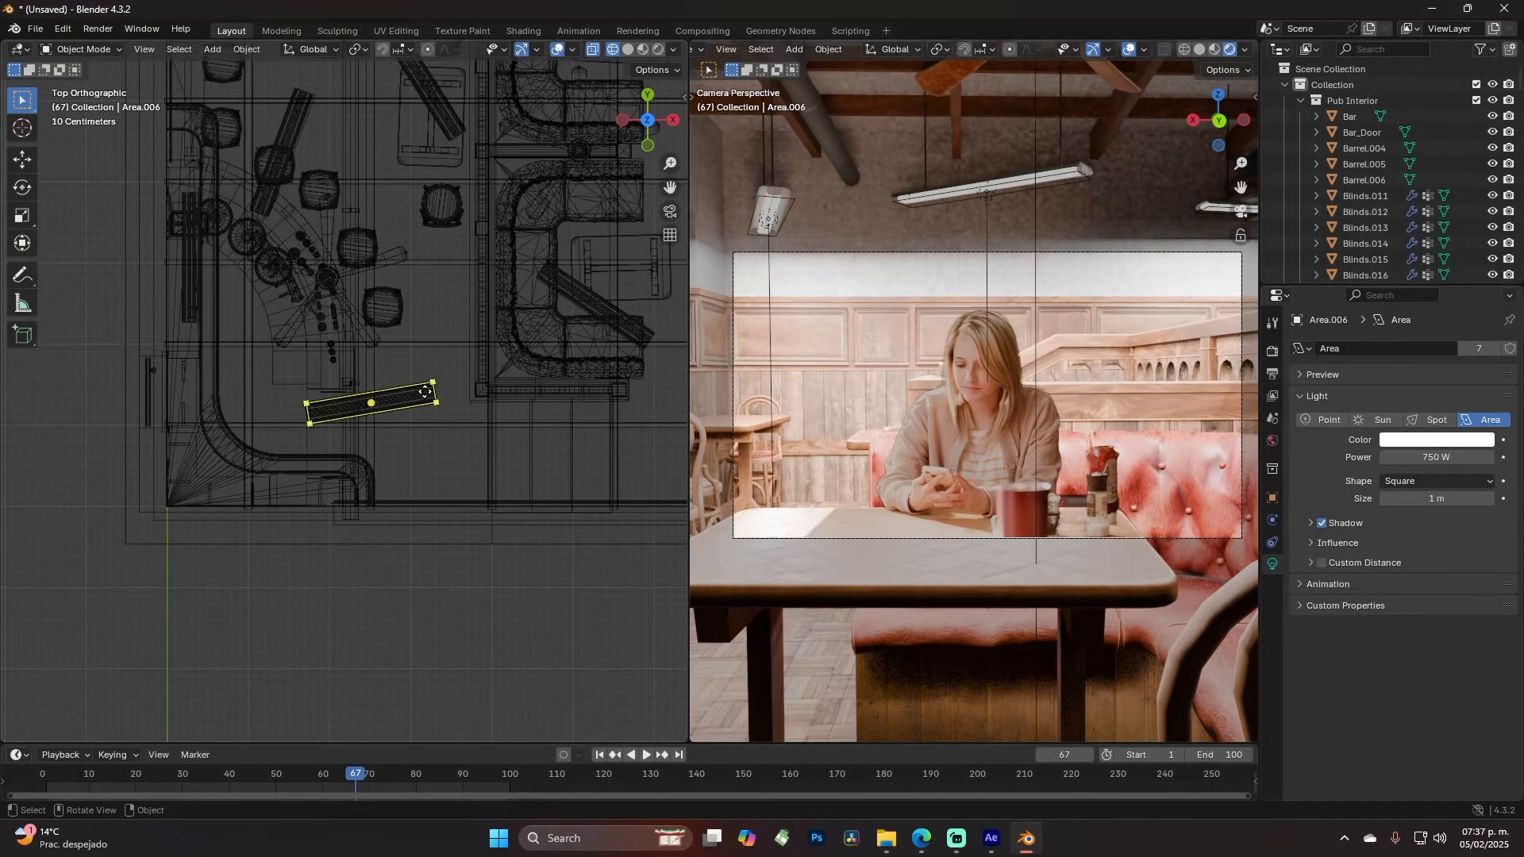
left_click(371, 402)
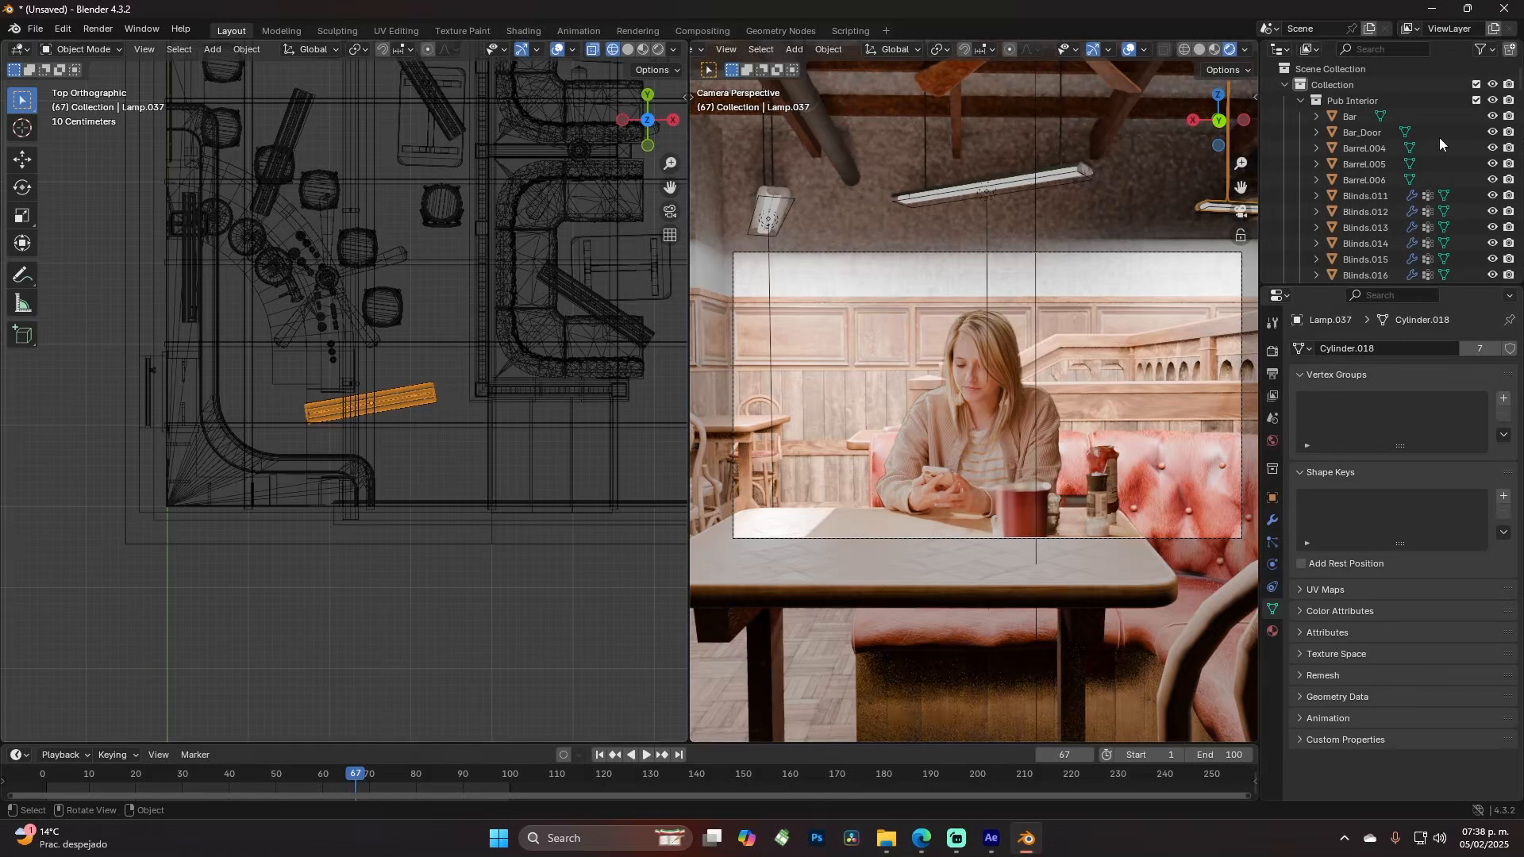
scroll(493, 432, "up", 4)
left_click(505, 415)
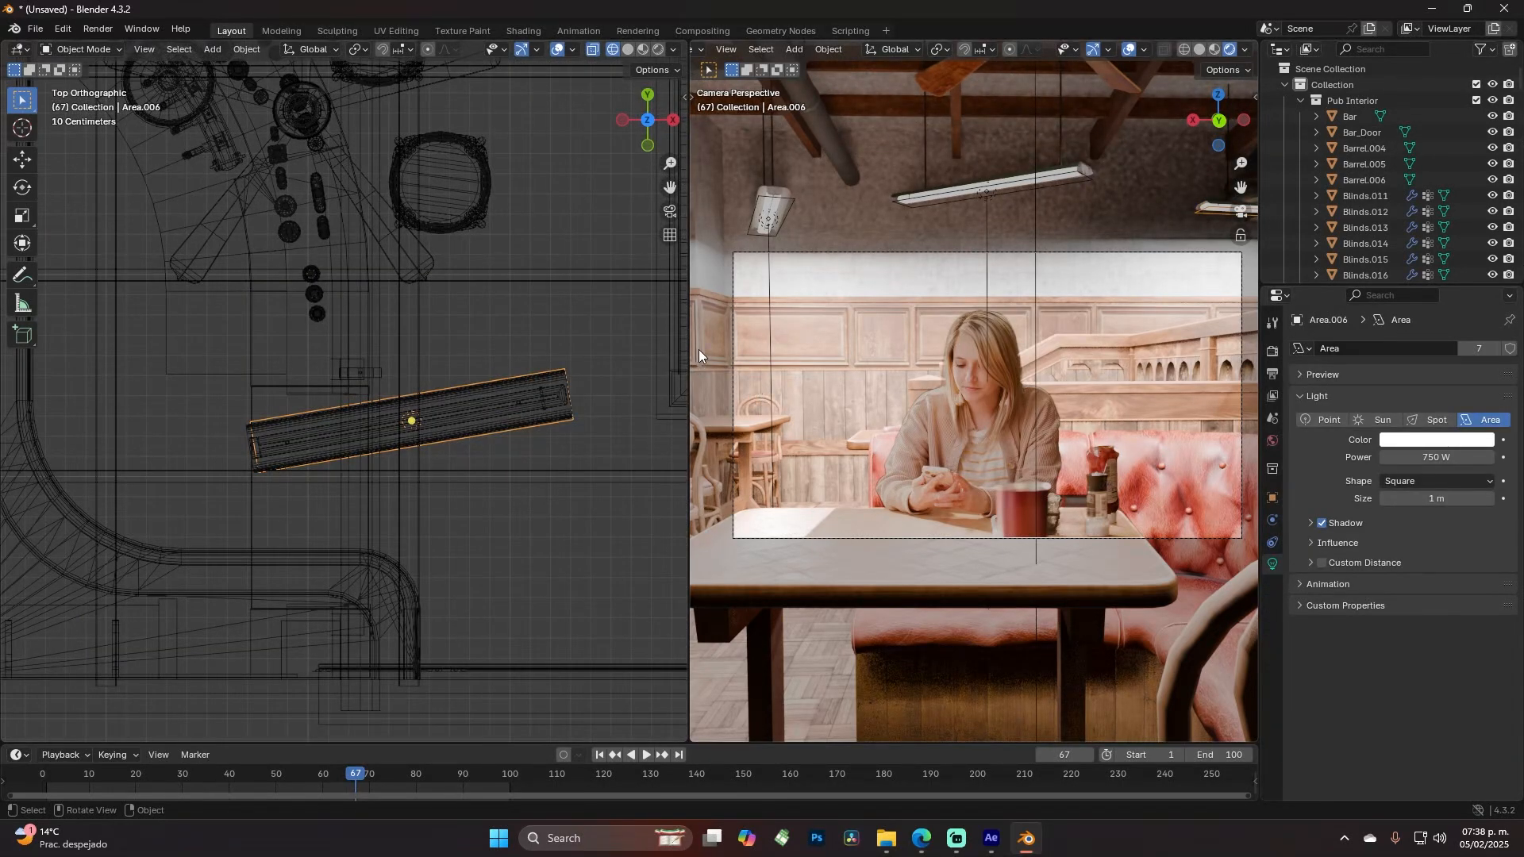
left_click(768, 226)
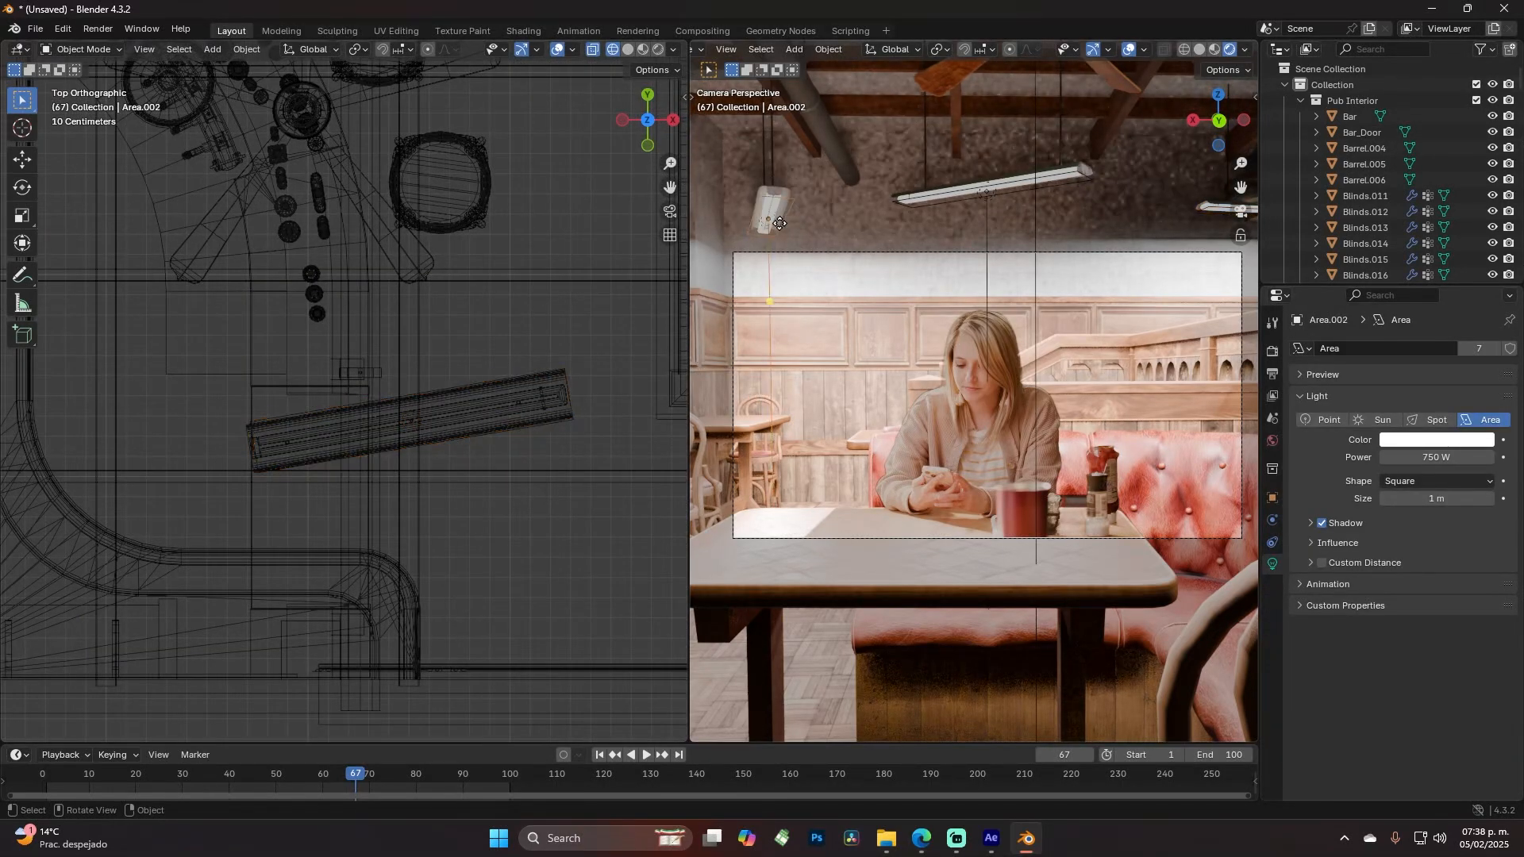
left_click(984, 194)
left_click(1433, 459)
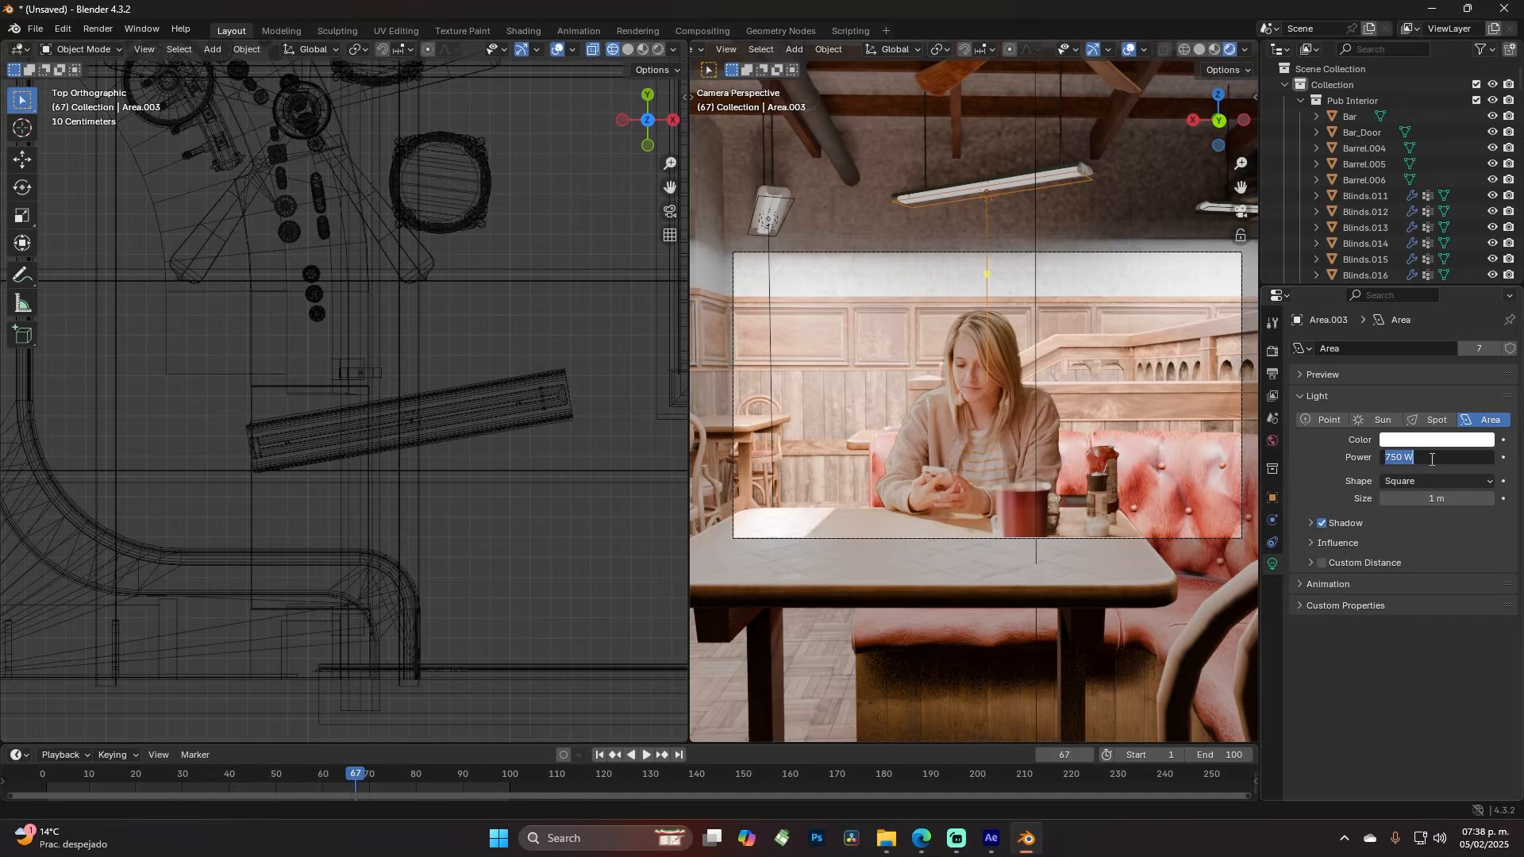
type("100")
key("Return")
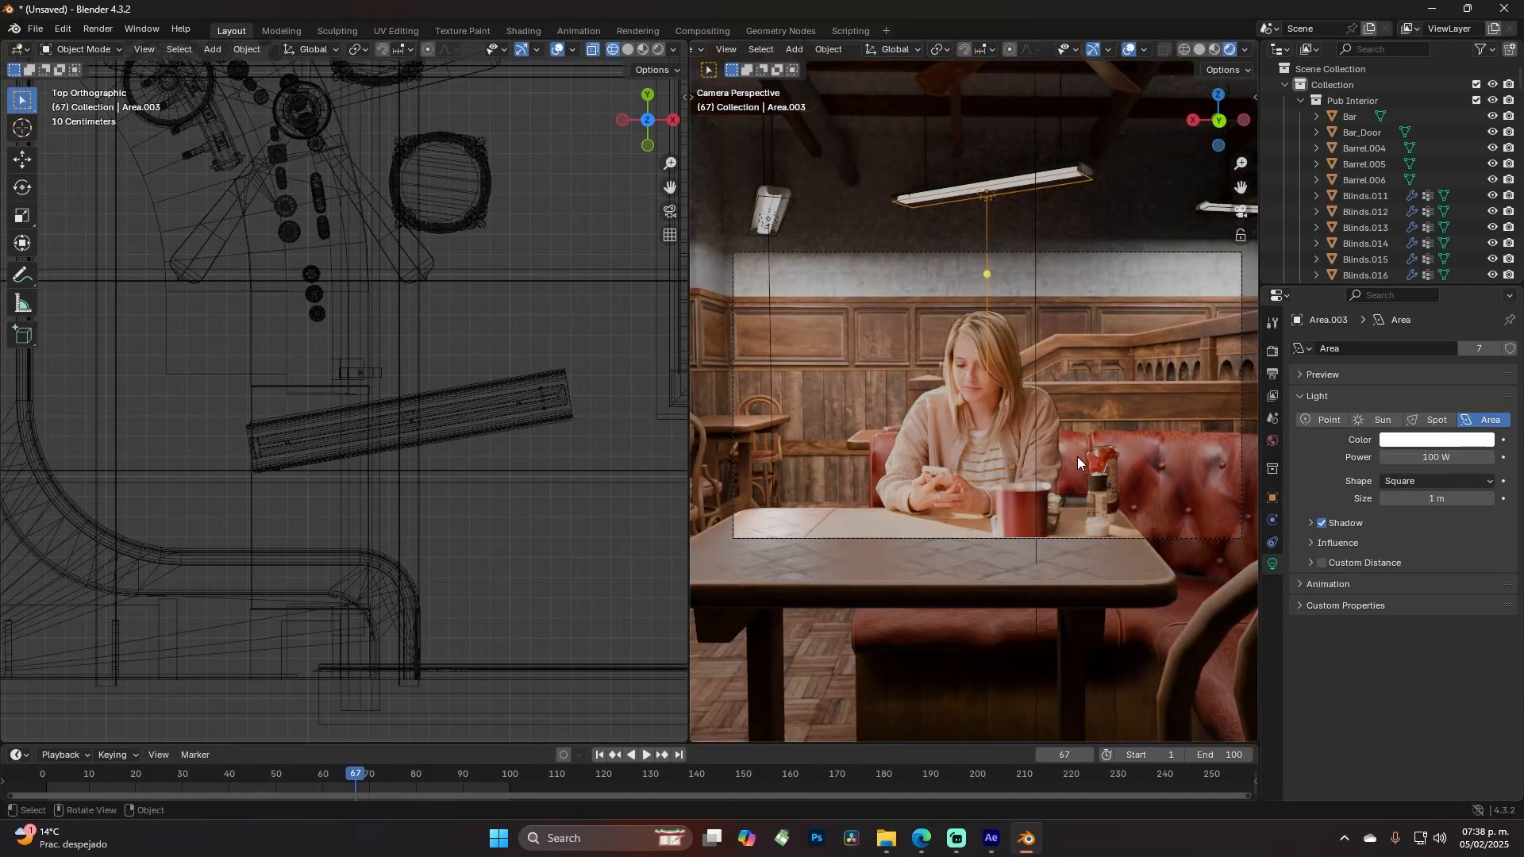
middle_click_drag(960, 270, 999, 298)
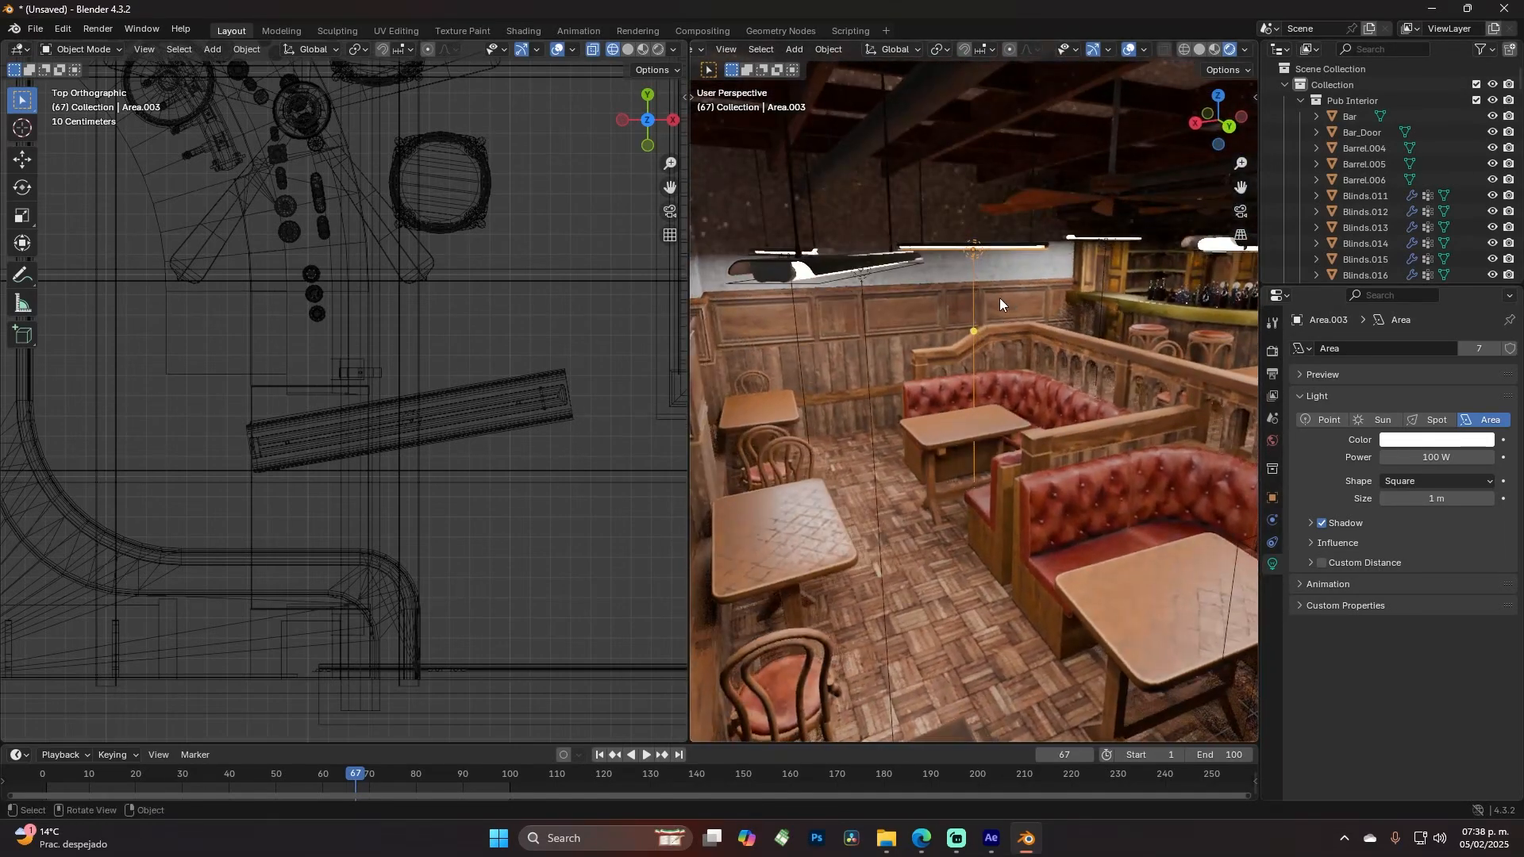
key("KP_0")
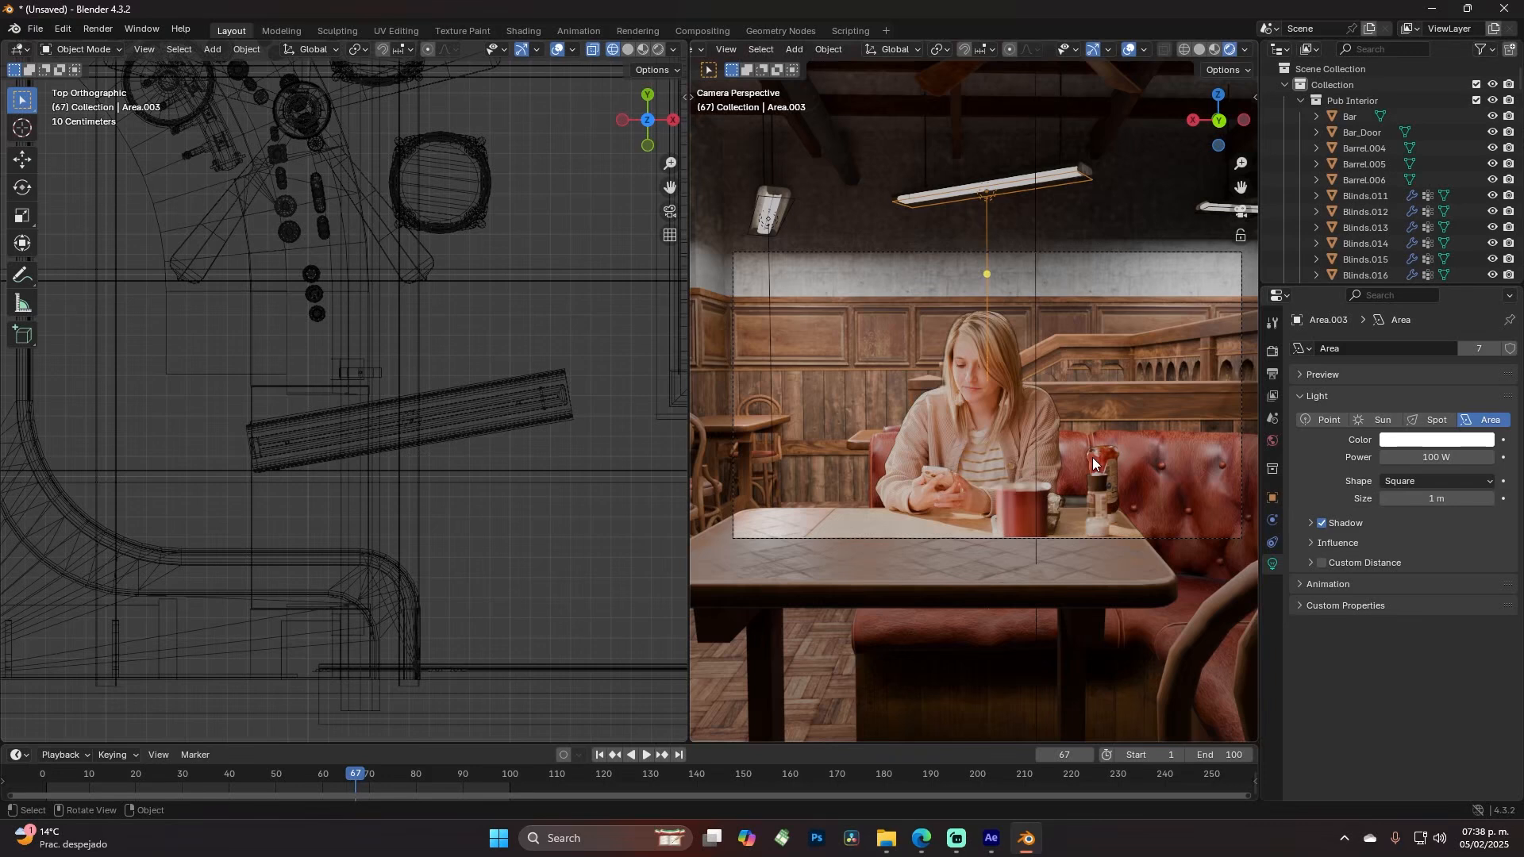
key("alt+a")
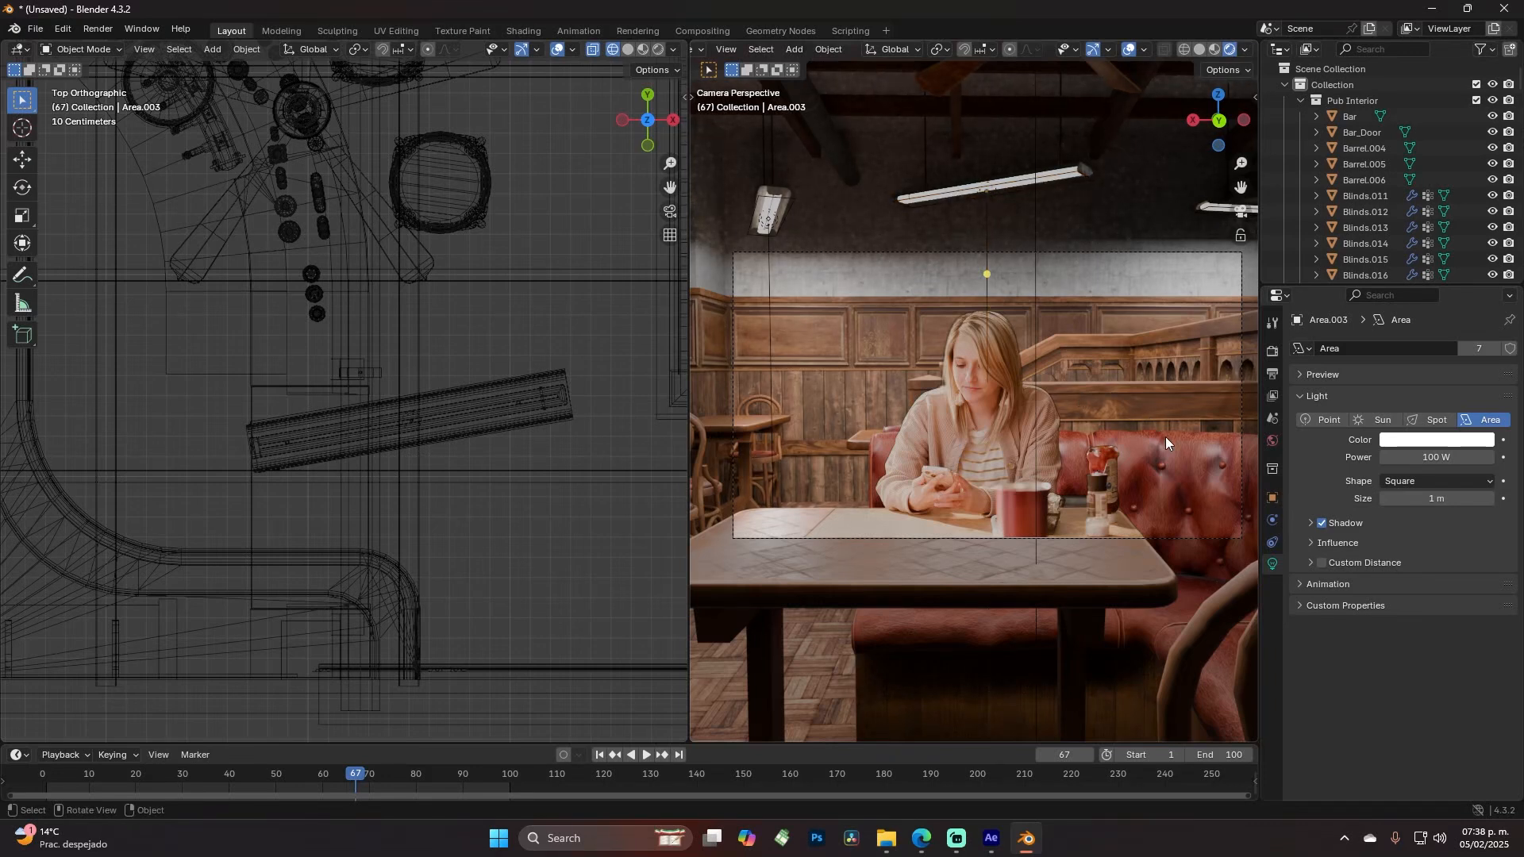
Select the camera and enable its Depth of Field
left_click(1131, 252)
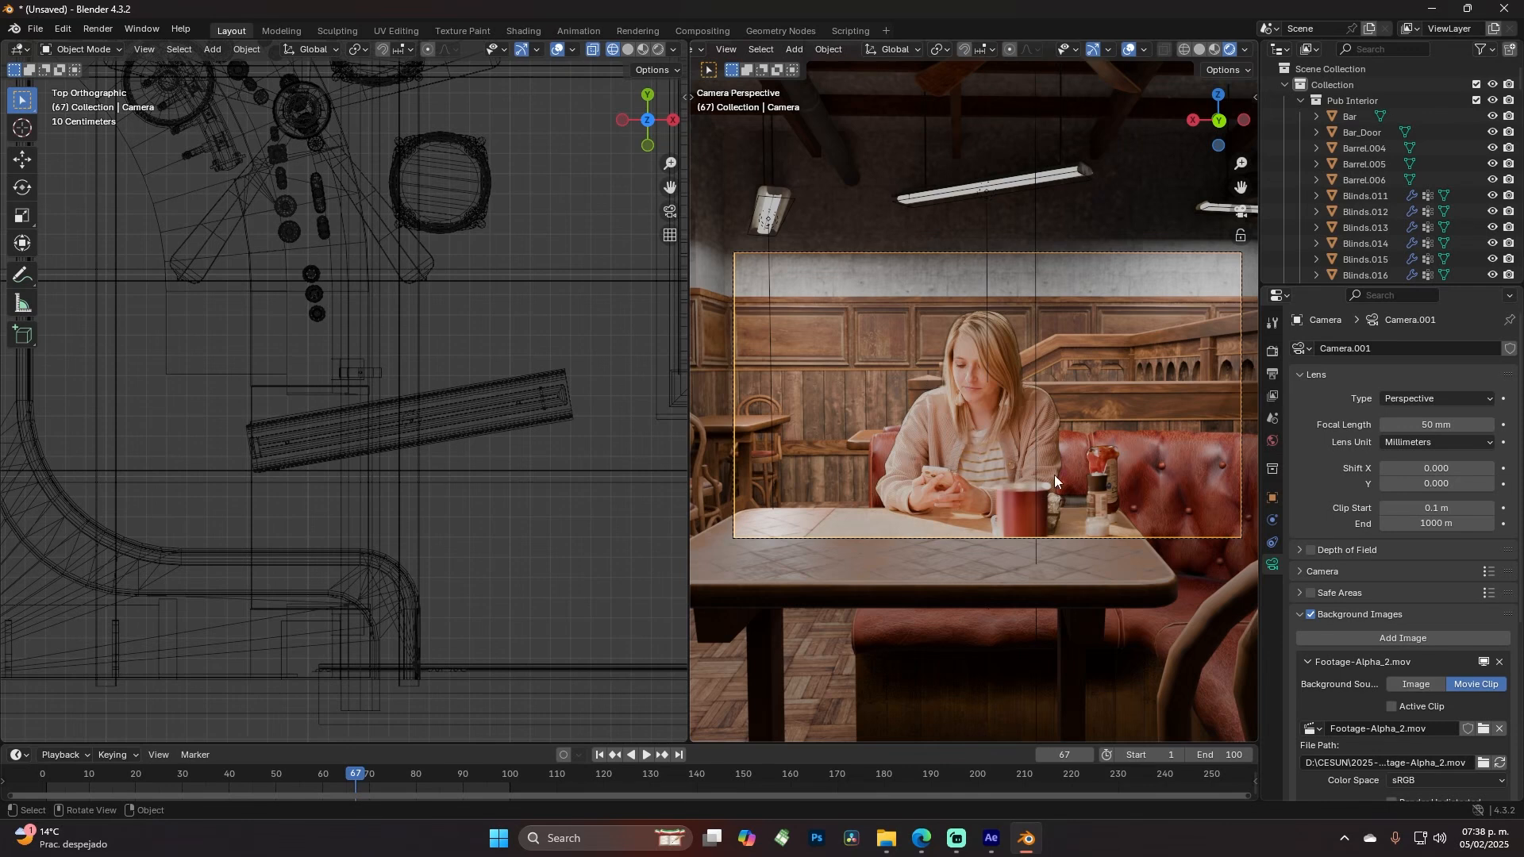
left_click(1327, 550)
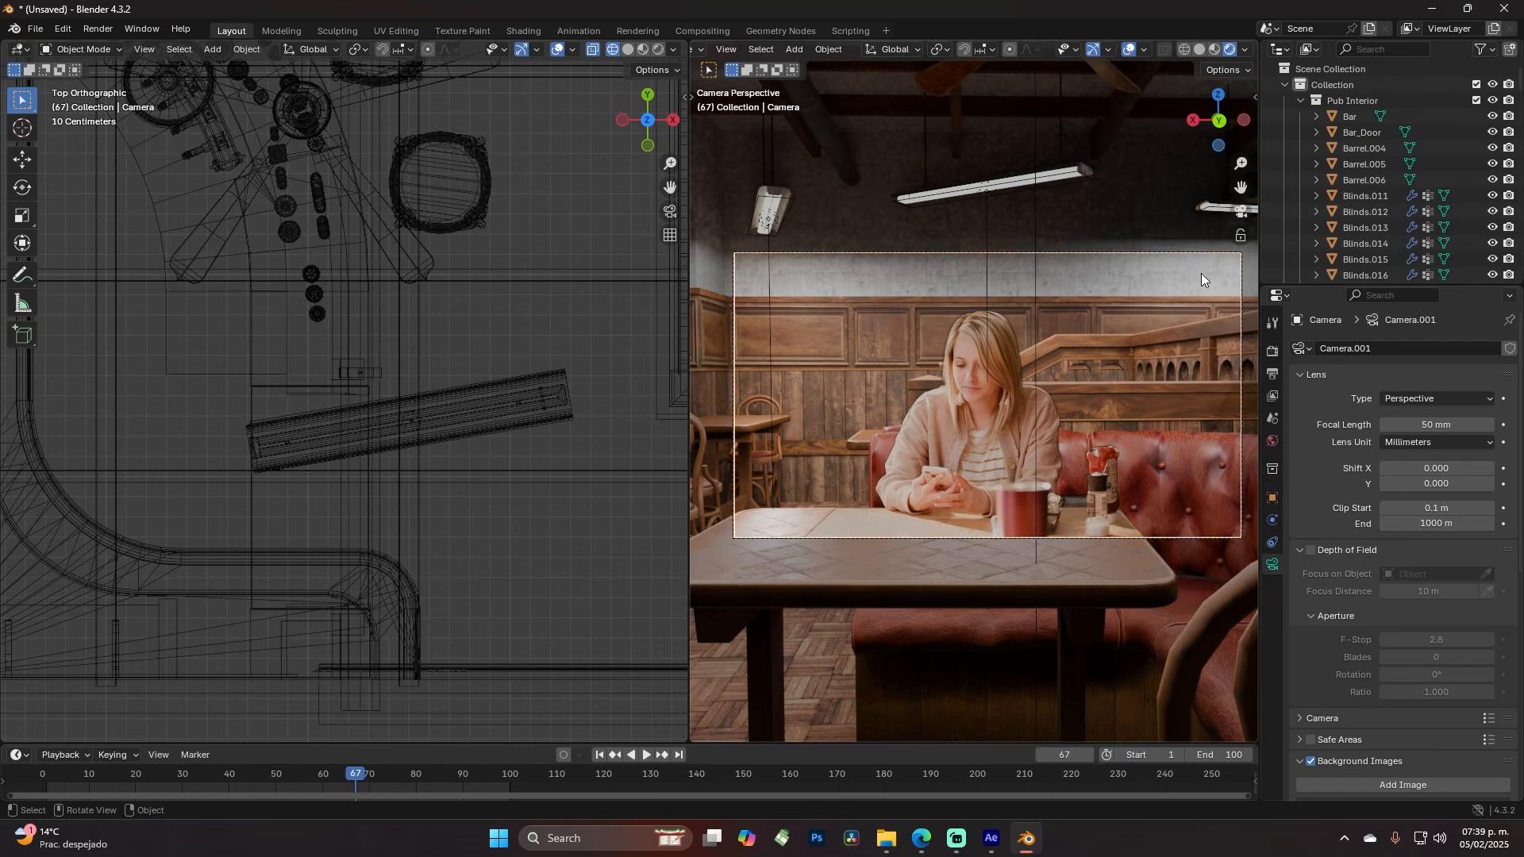
left_click(1329, 549)
left_click(1324, 549)
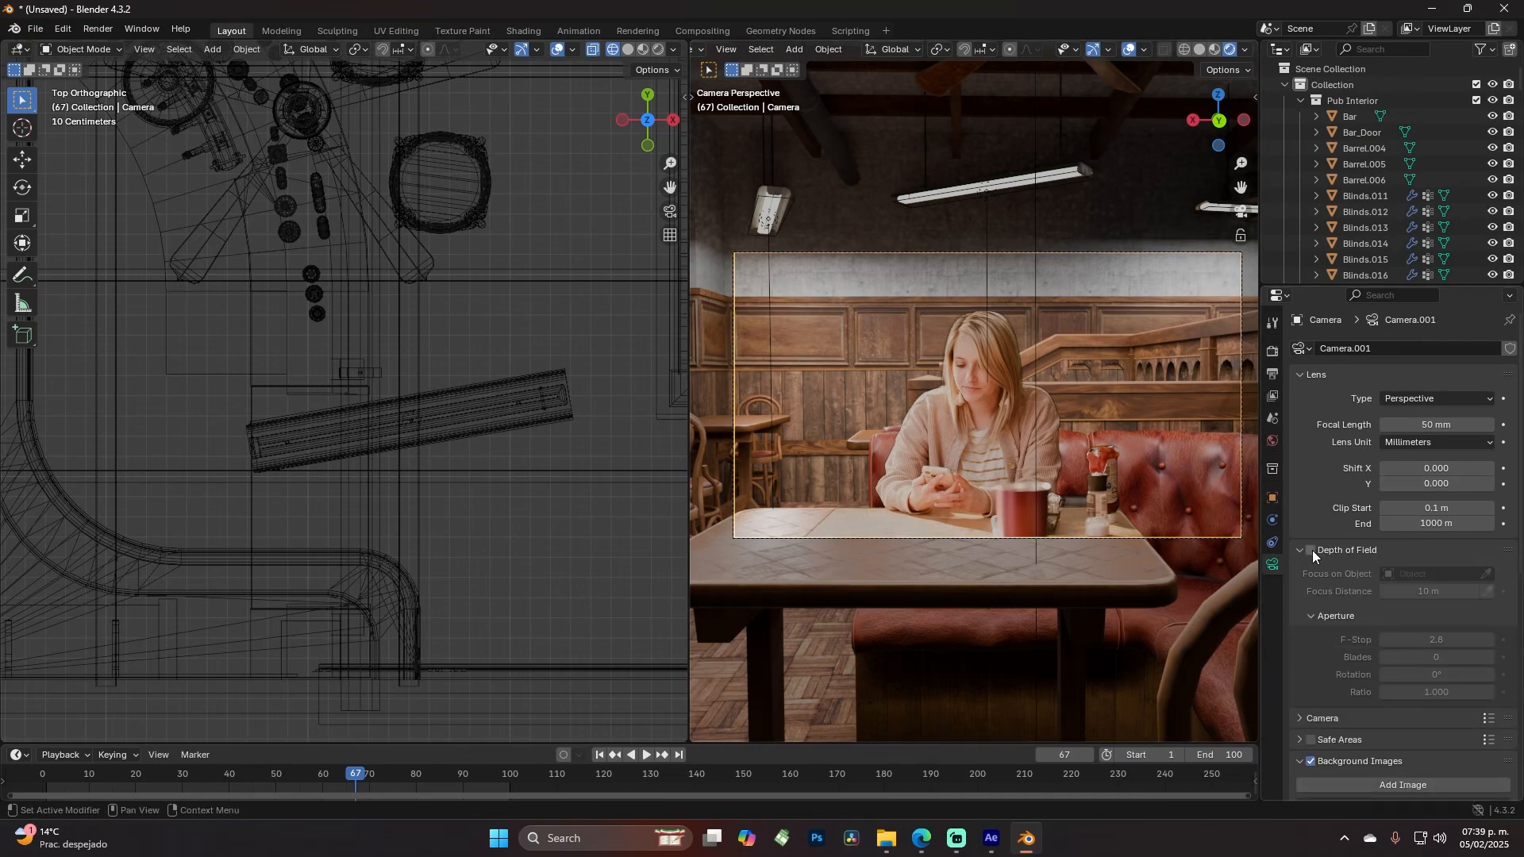
left_click(1311, 551)
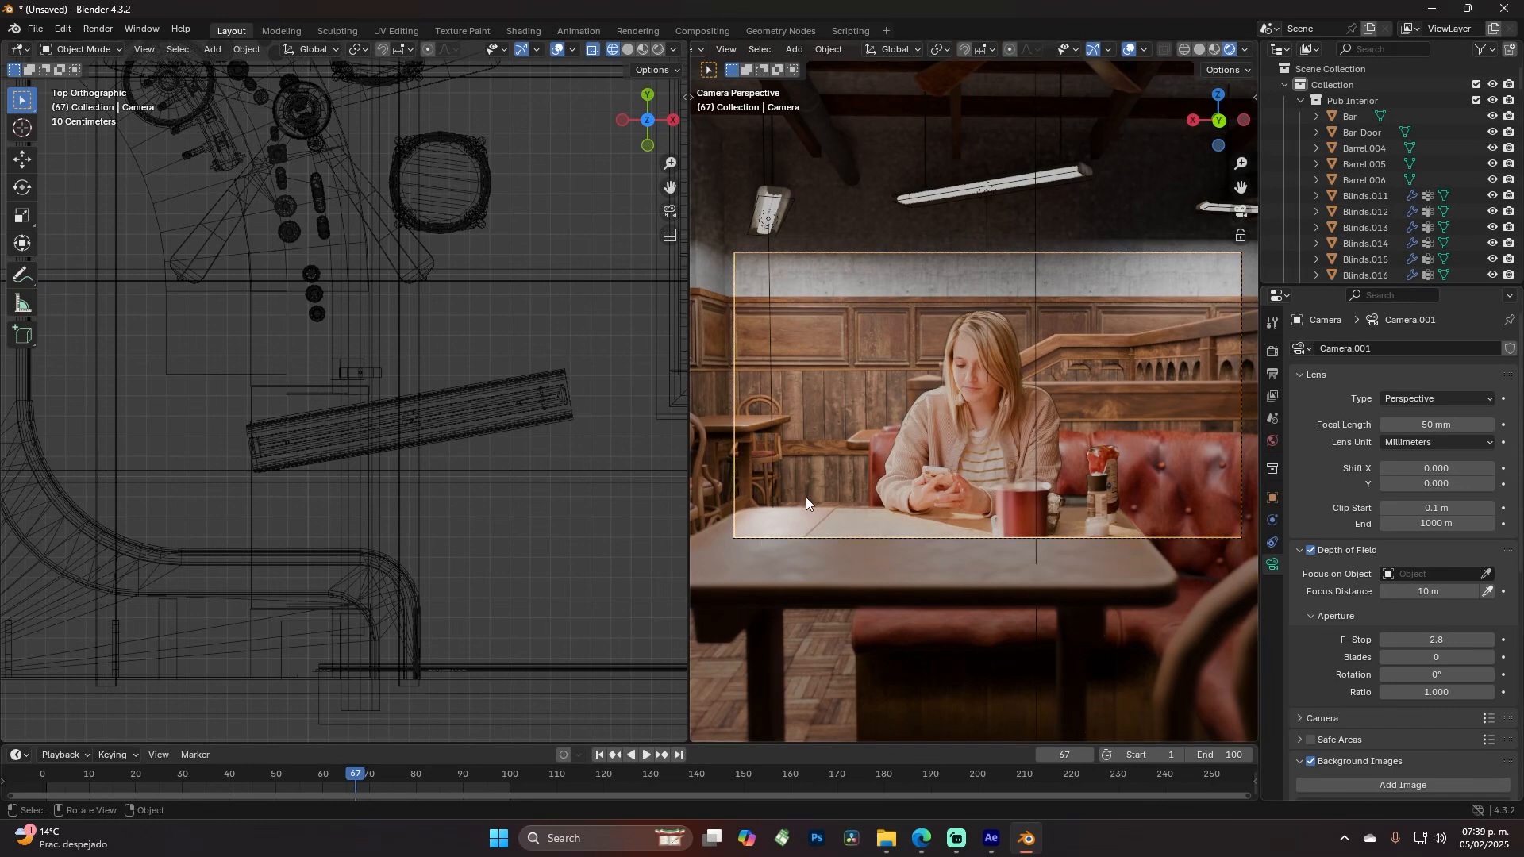
Sample the camera's focus distance from the back wall, and resample it at the woman's table for a distance of 3.053 m
left_click(1488, 592)
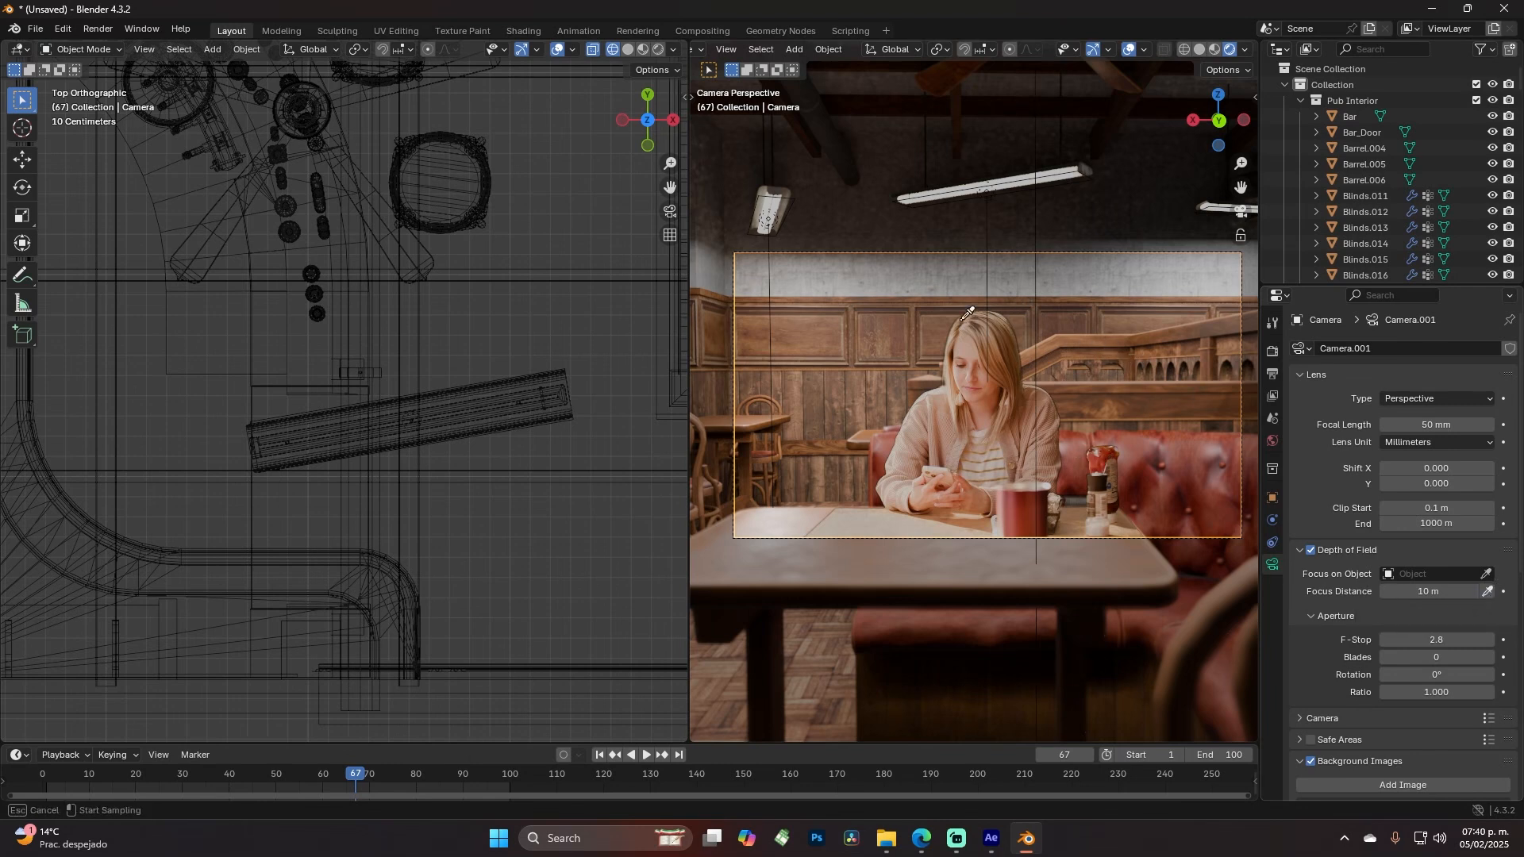
left_click(884, 334)
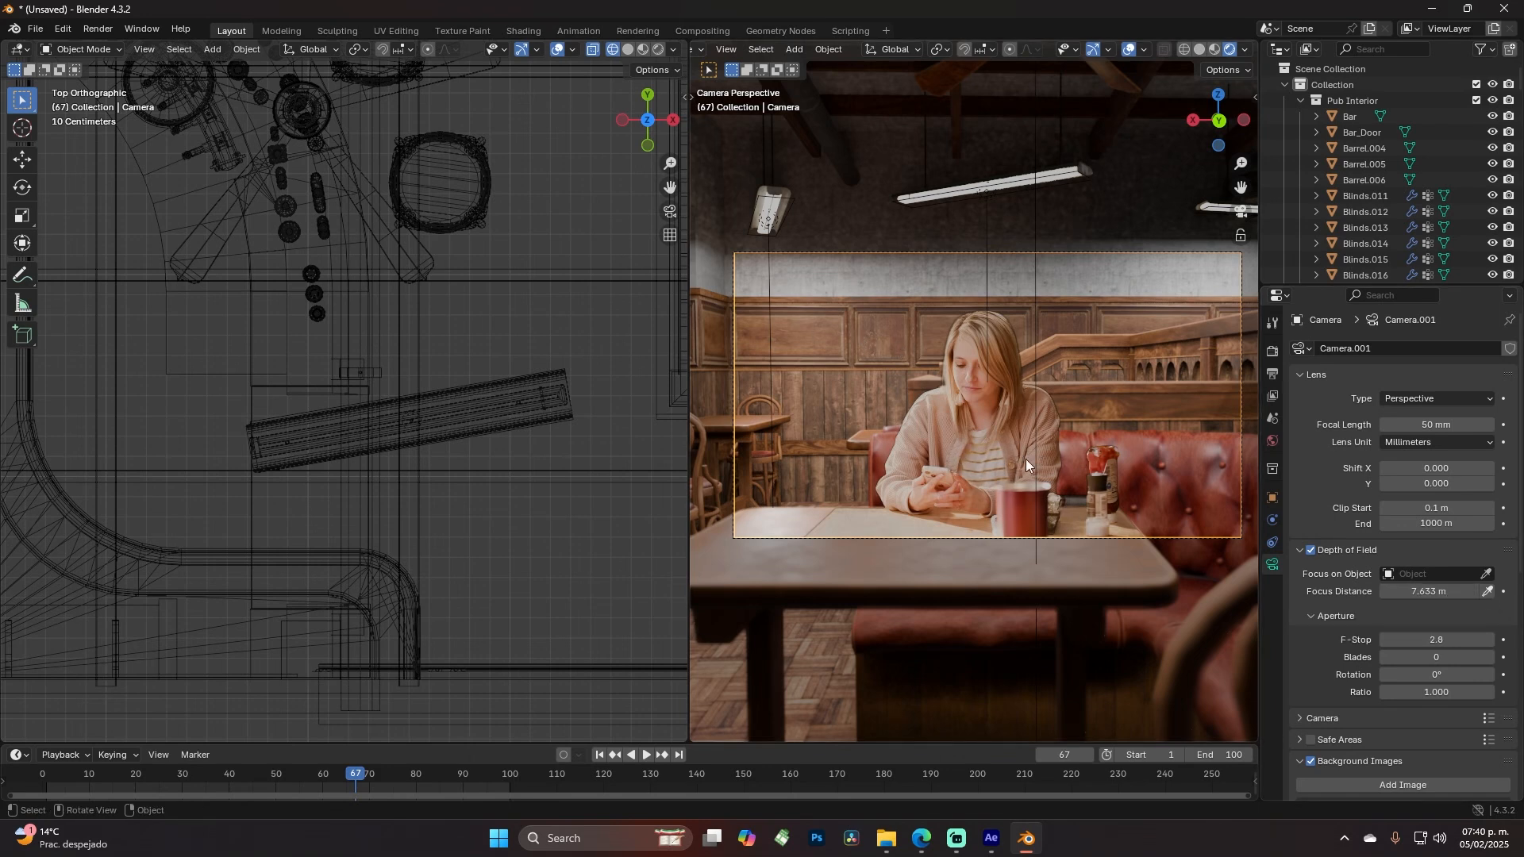
left_click(1488, 592)
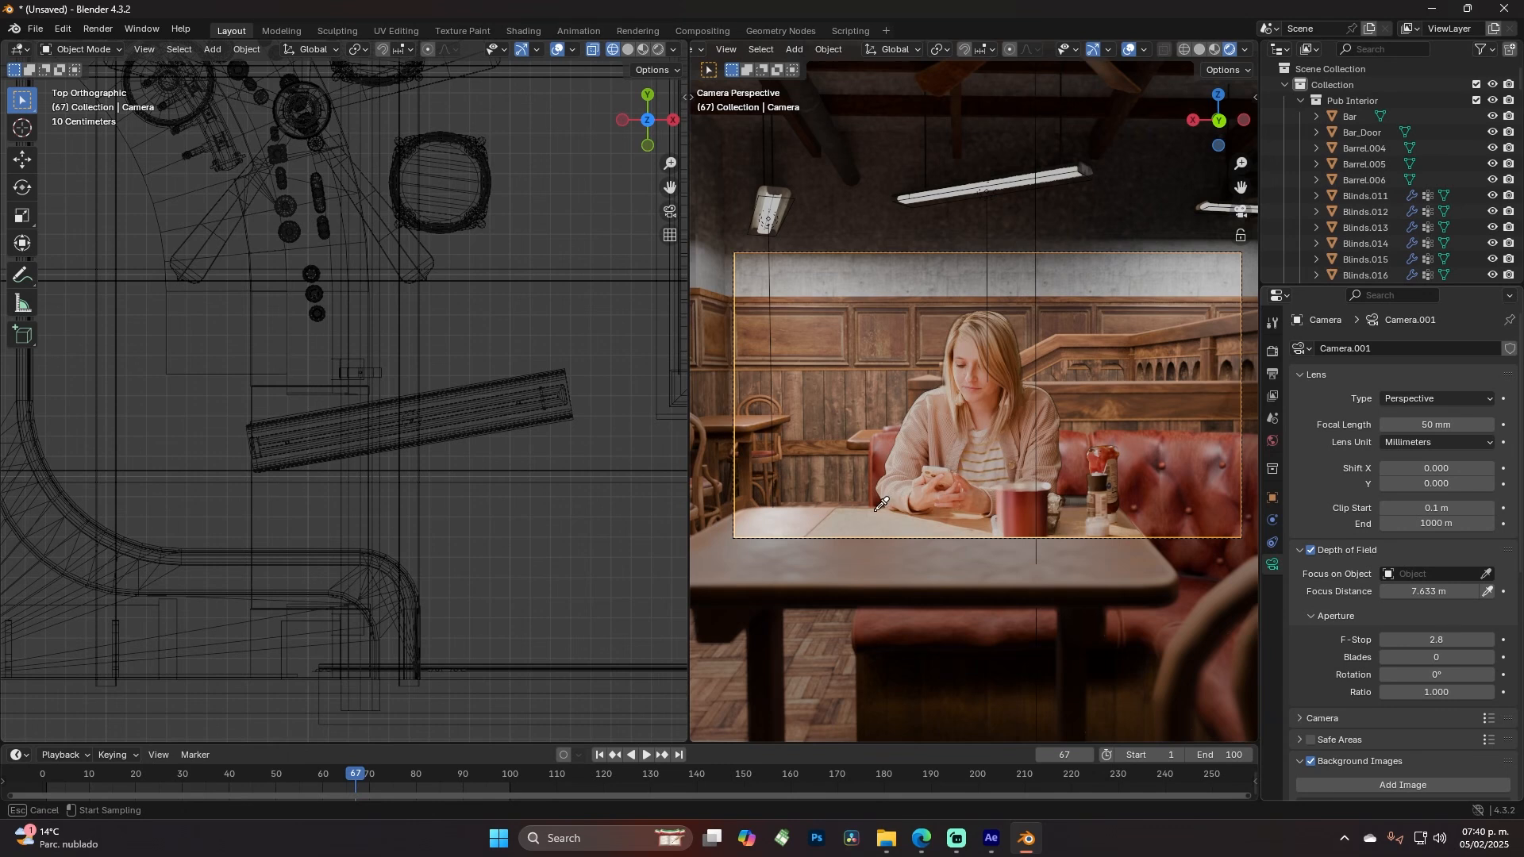
left_click(982, 472)
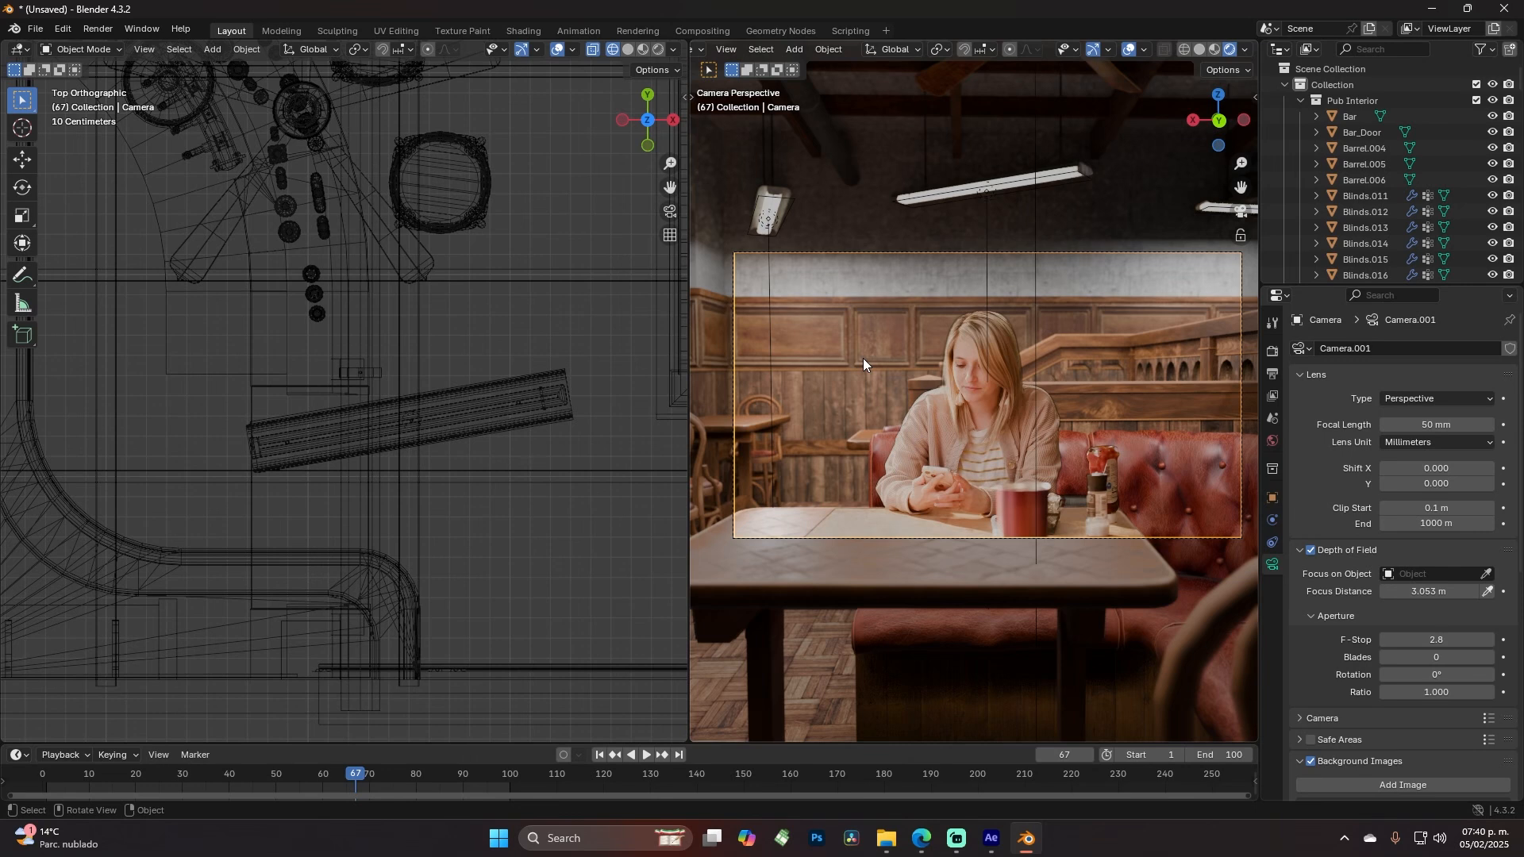
Set the camera's aperture F-Stop to 1.8 and inspect the background blur around the woman up close
left_click(1433, 639)
type("1.8")
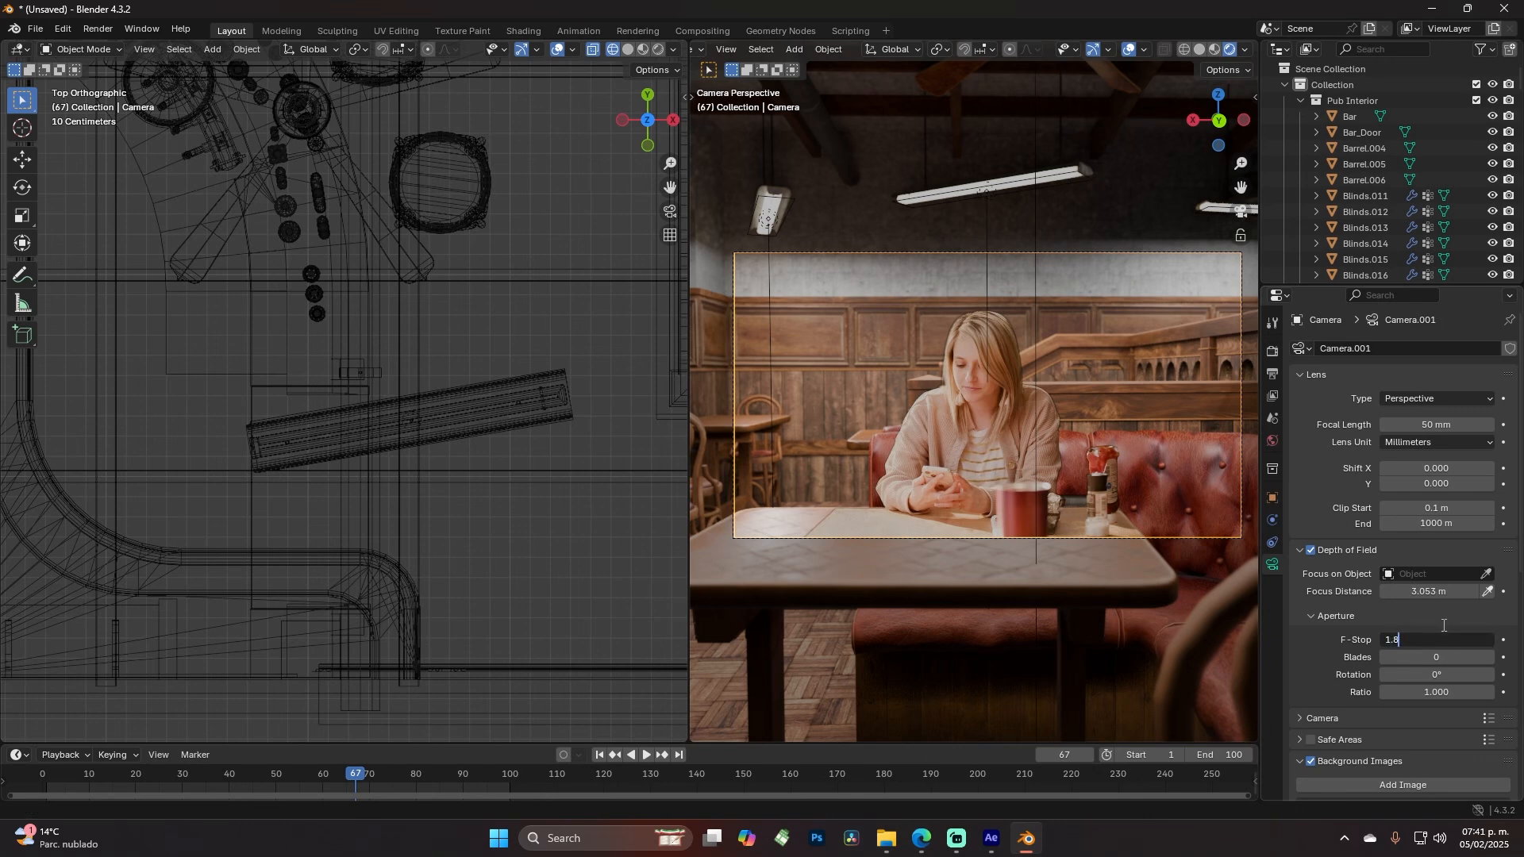
key("Return")
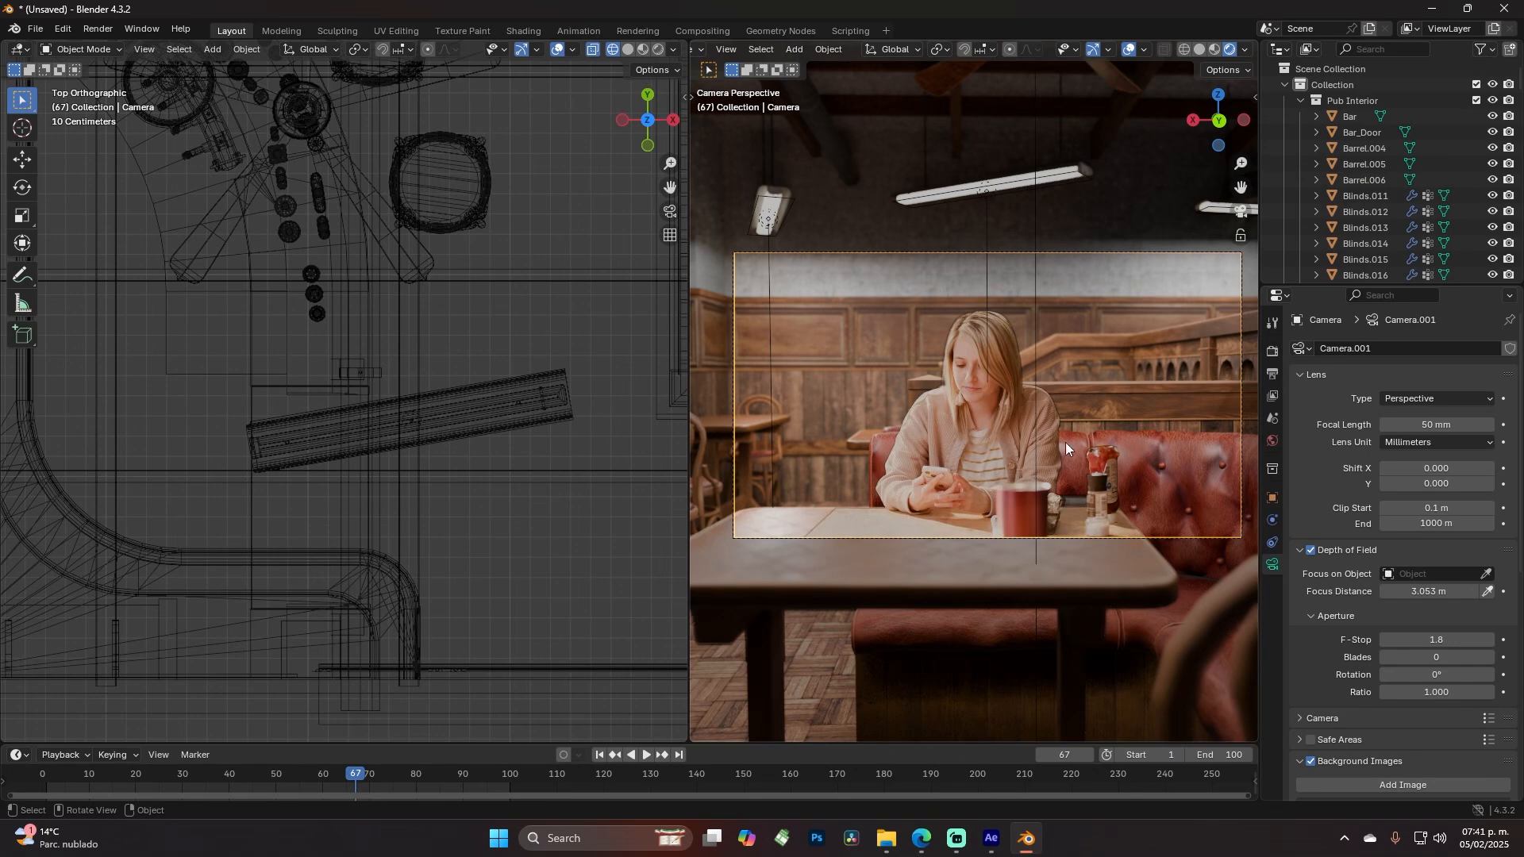
scroll(1080, 473, "up", 3)
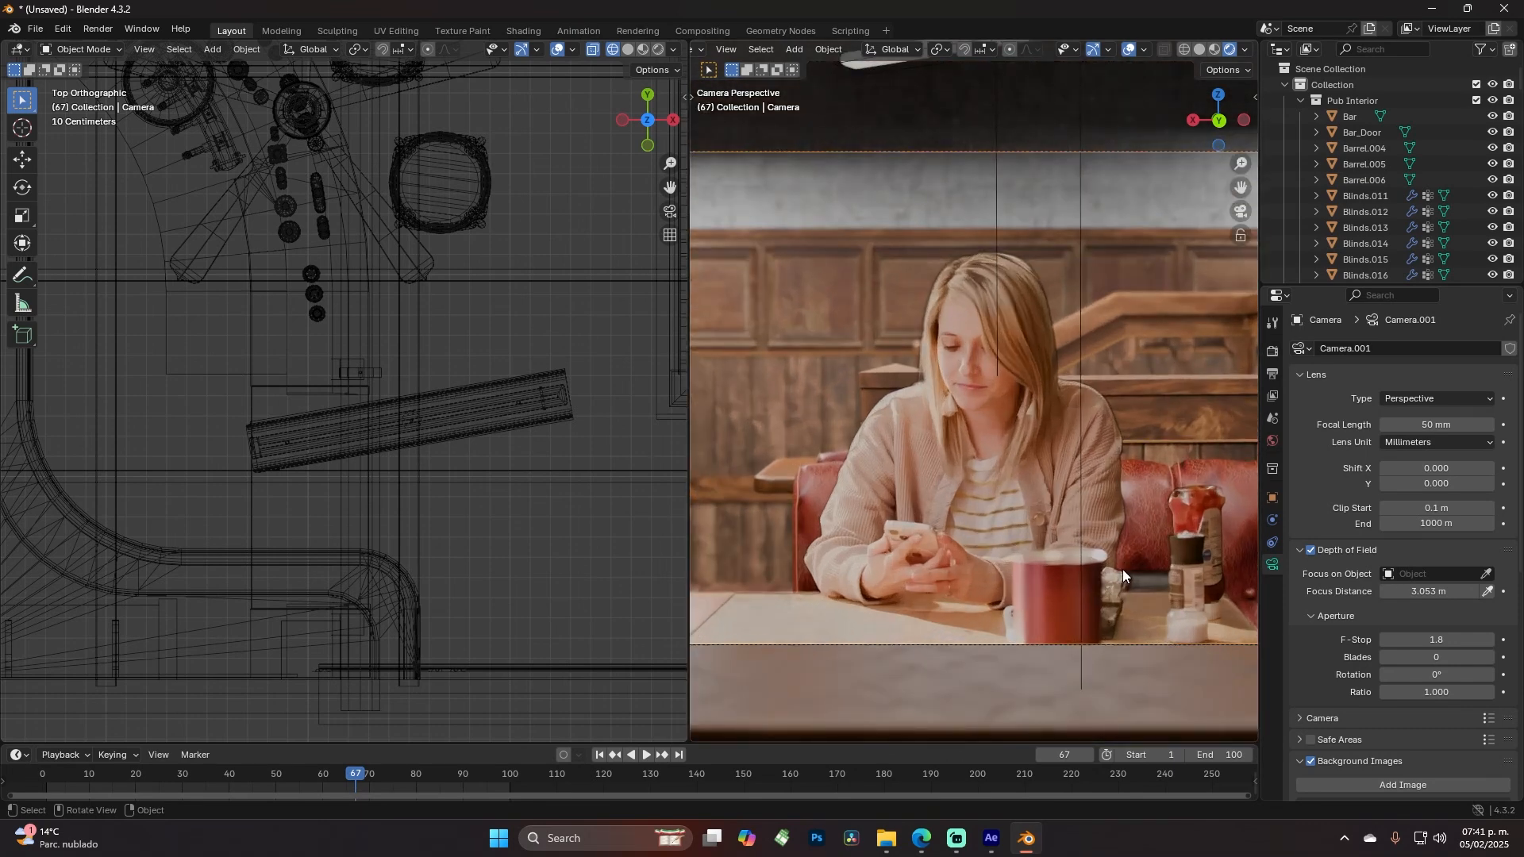
Lower the camera's focus distance to 2.632 m, examine the table surface up close, and lower the distance to 2.228 m
scroll(1124, 575, "up", 1)
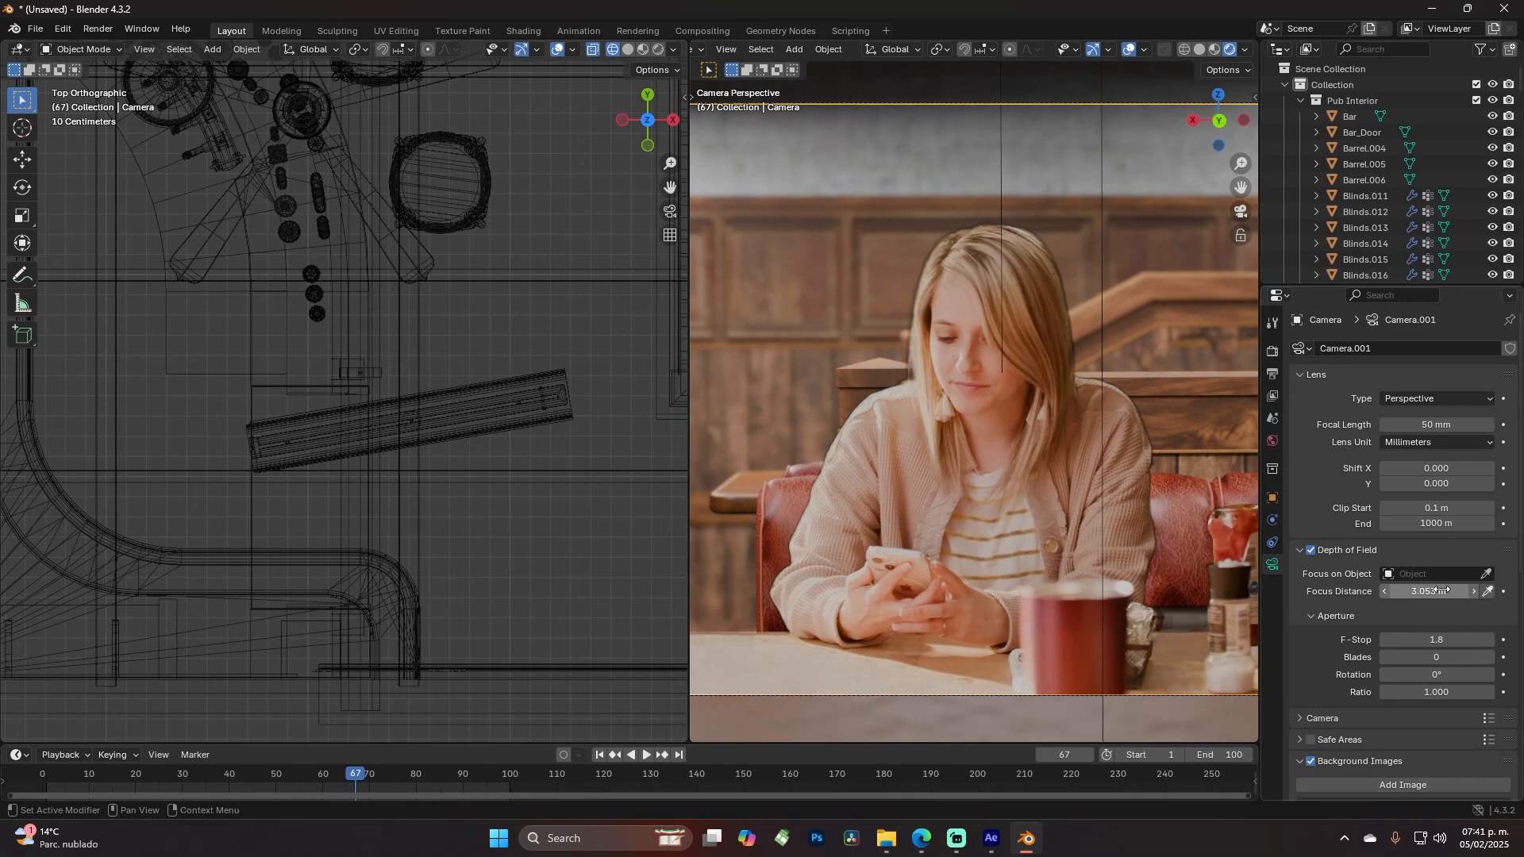
left_click_drag(1428, 591, 1395, 591)
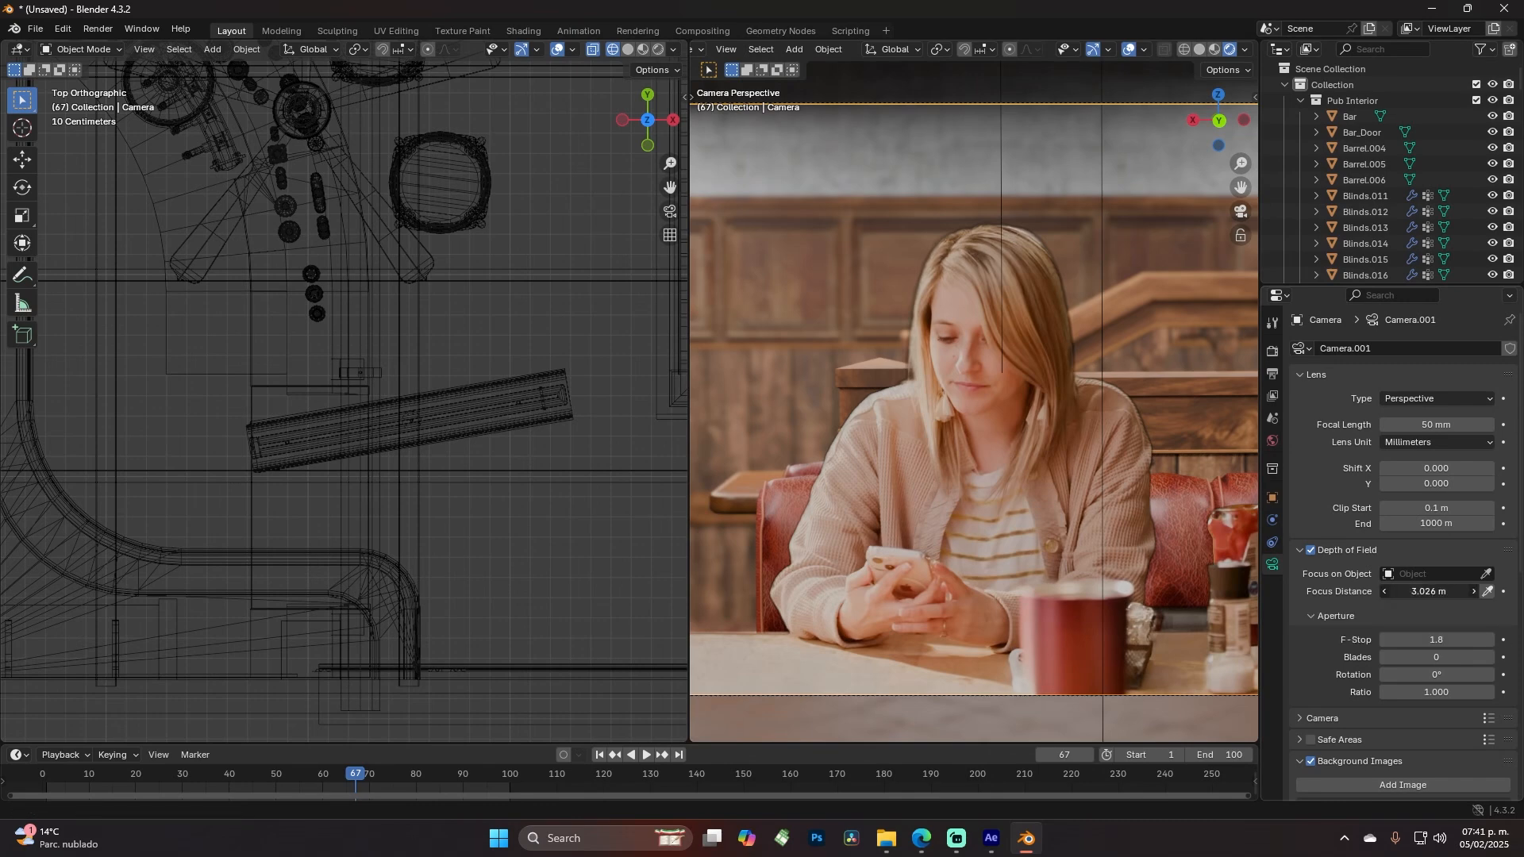
middle_click_drag(767, 572, 1070, 524, "shift")
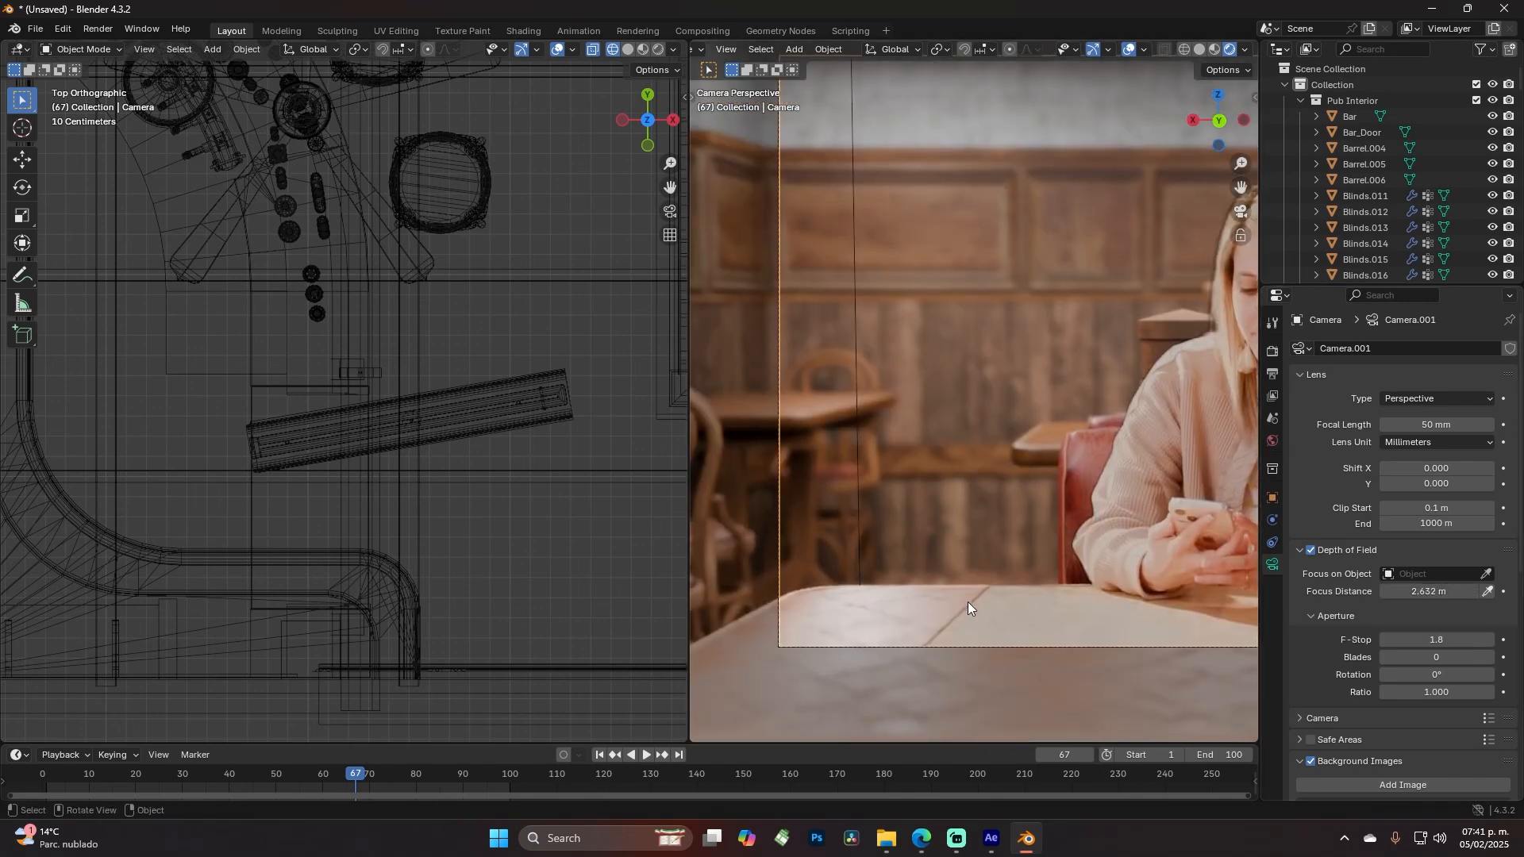
scroll(968, 603, "up", 2)
middle_click_drag(972, 613, 1006, 447, "shift")
scroll(979, 552, "up", 1)
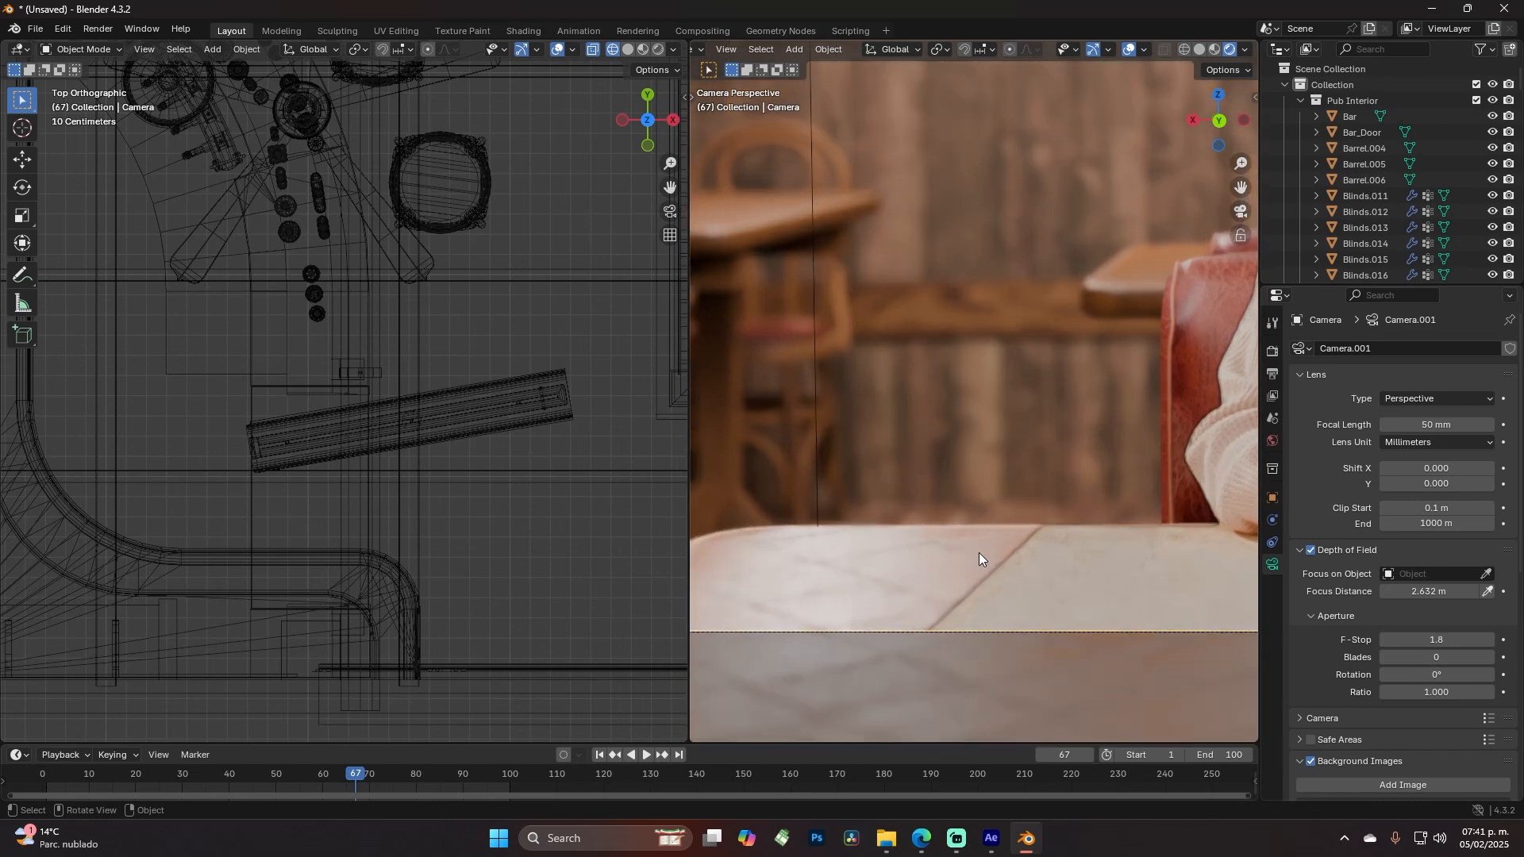
left_click_drag(1435, 592, 1420, 591)
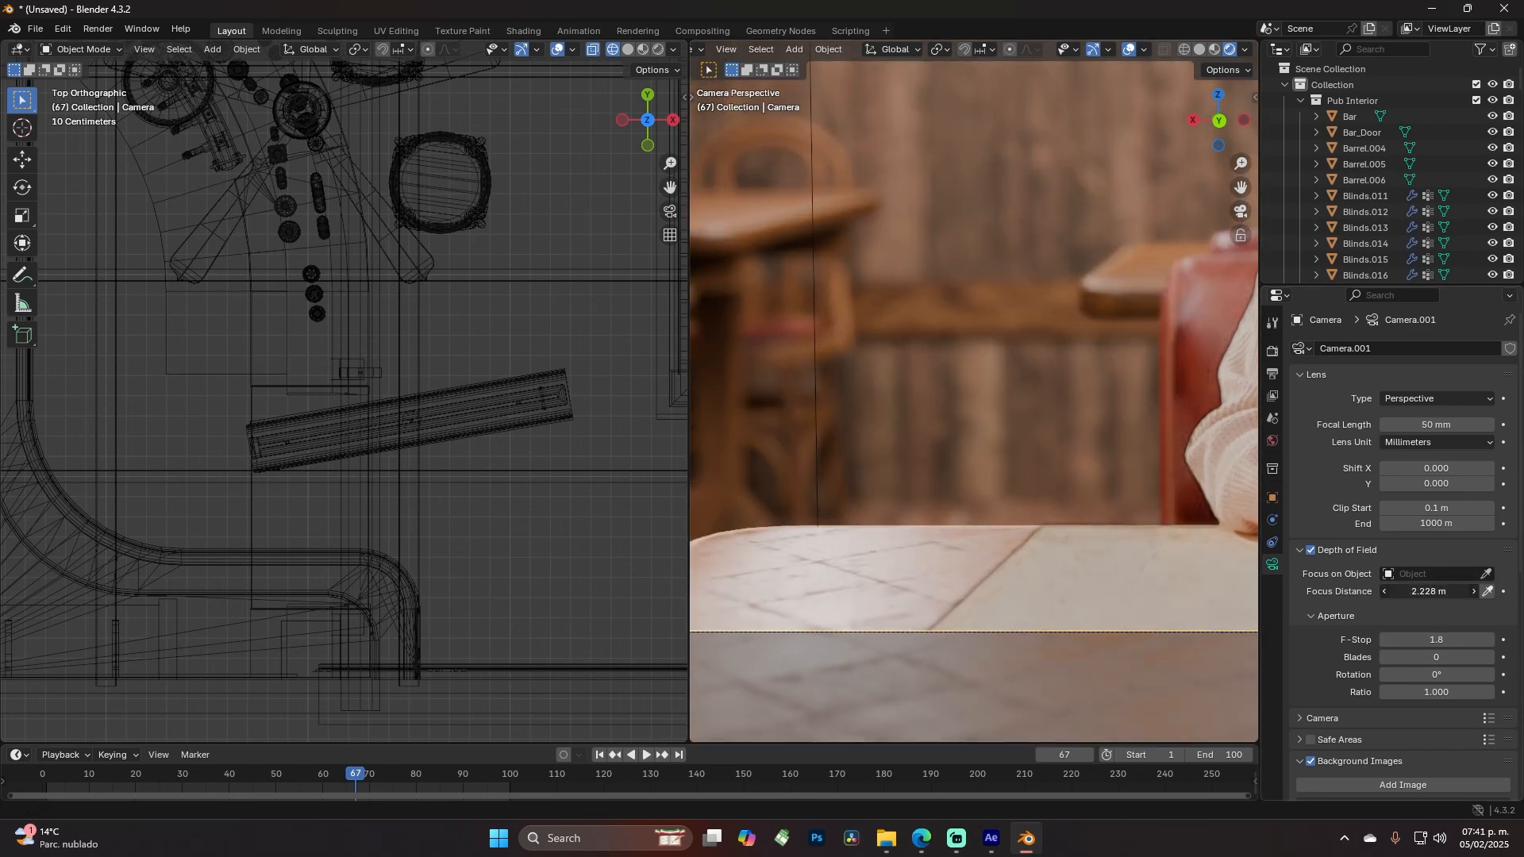
Sample the camera's focus distance at the table's far edge for 2.352 m and check the blur around the woman
left_click(1488, 591)
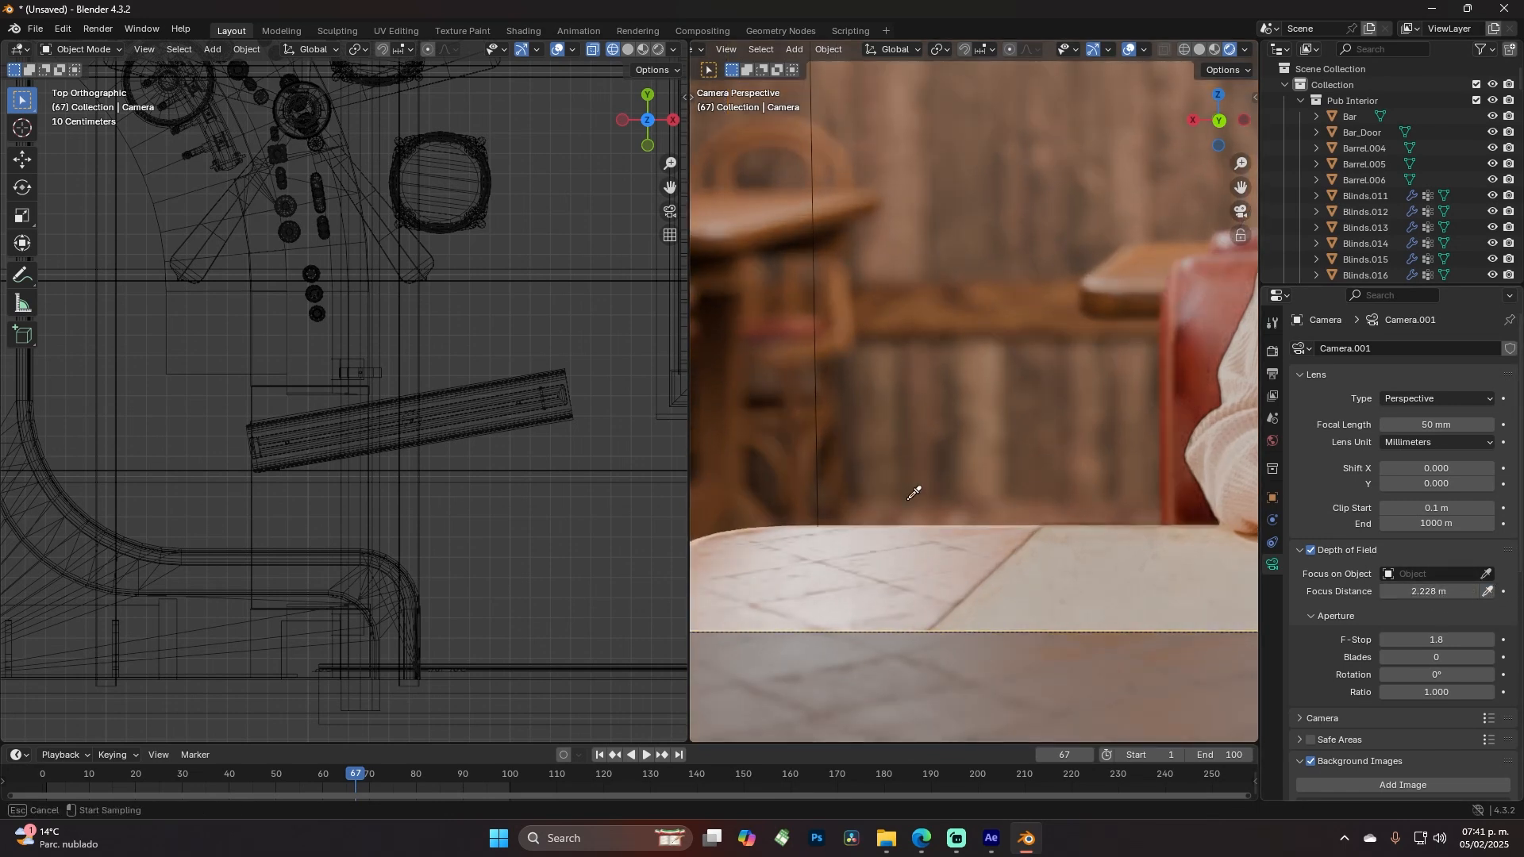
left_click(948, 526)
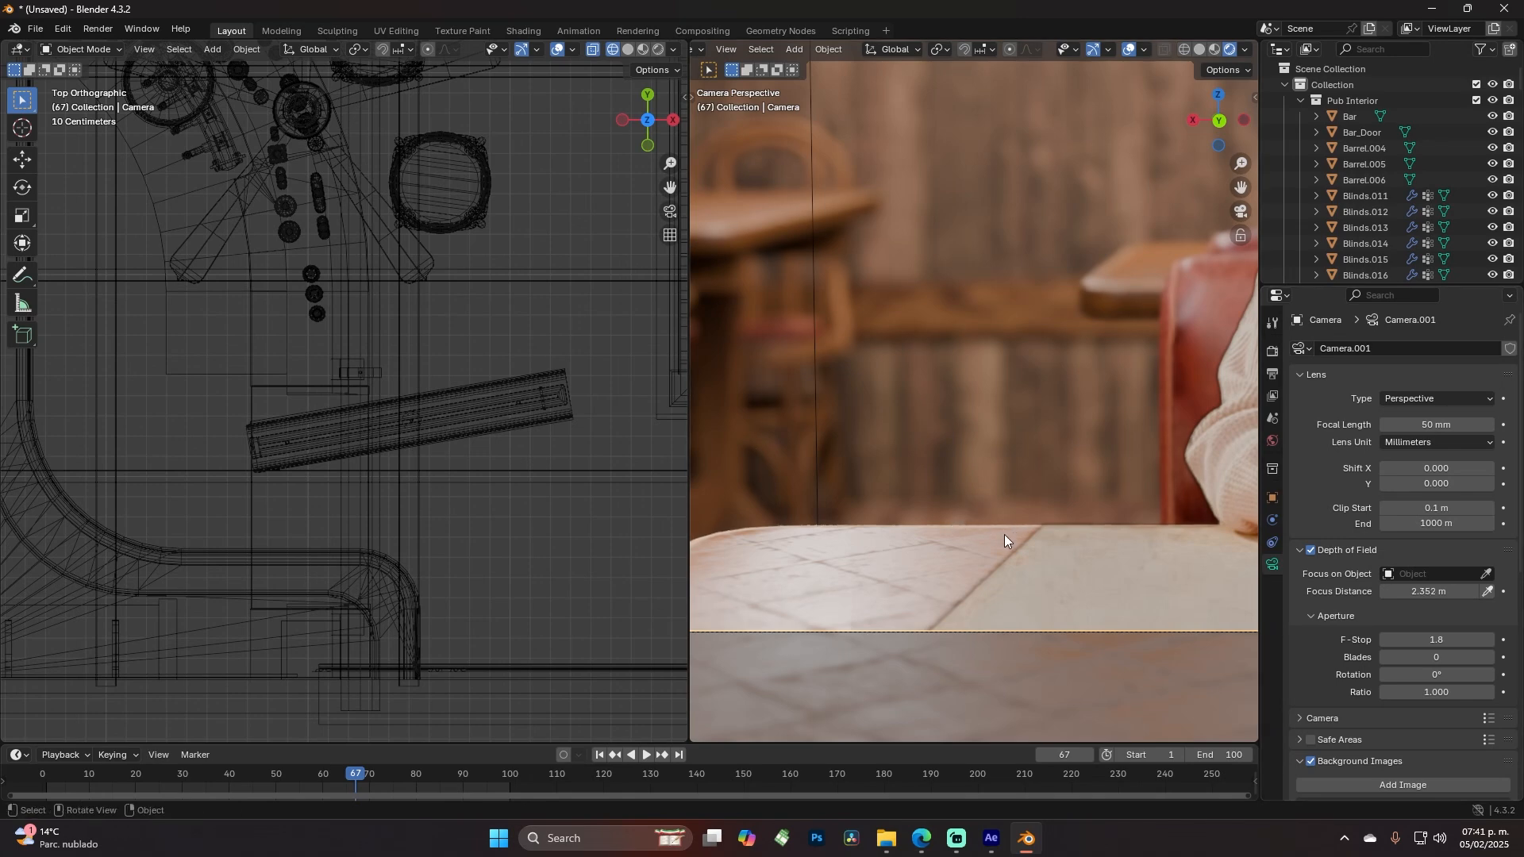
scroll(1078, 513, "down", 5)
scroll(802, 533, "up", 1)
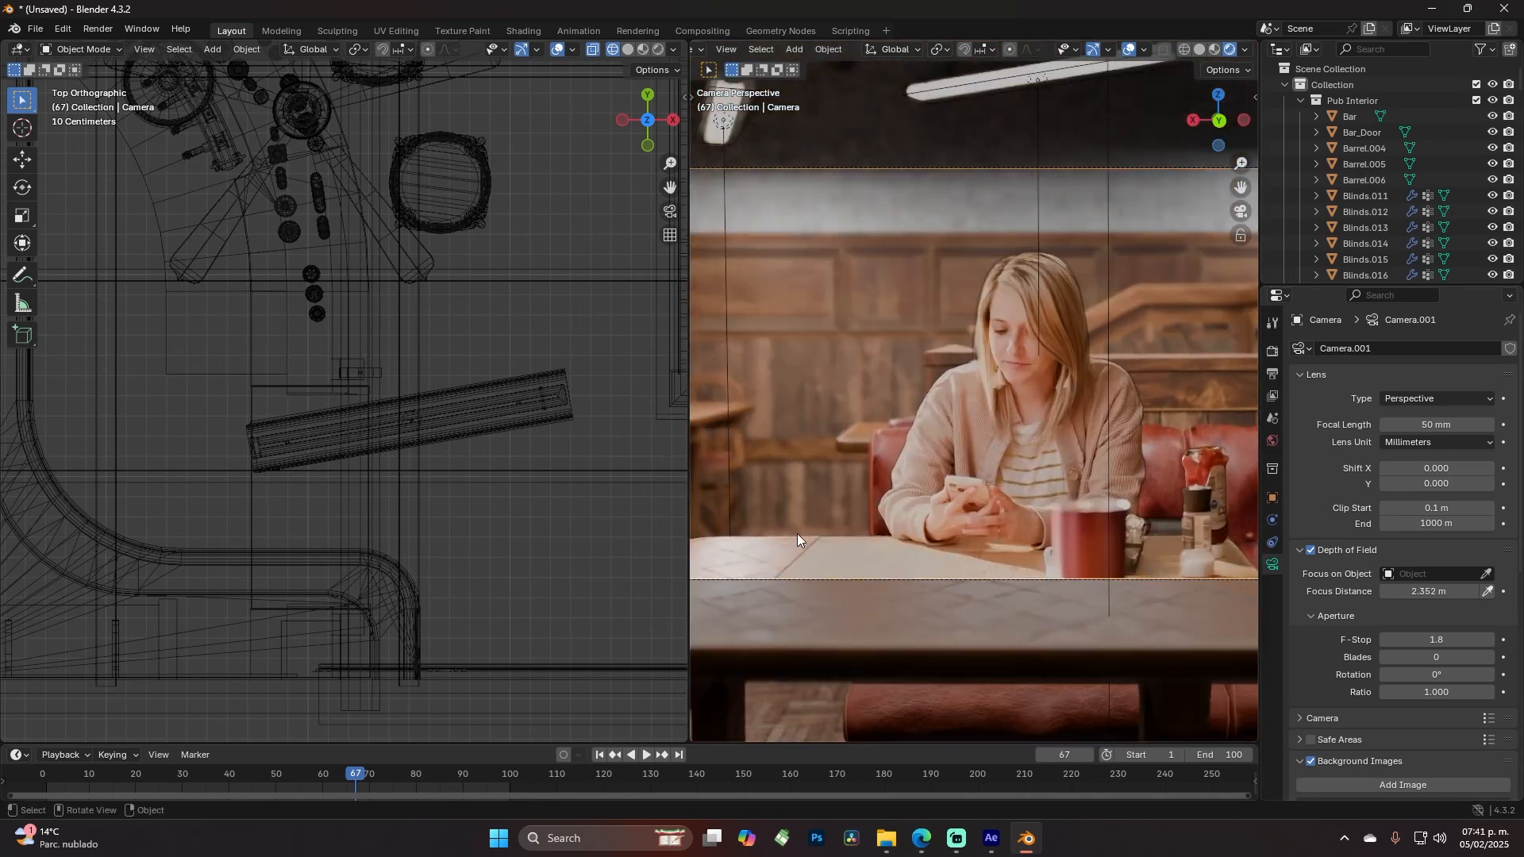
middle_click_drag(1147, 572, 1098, 601, "shift")
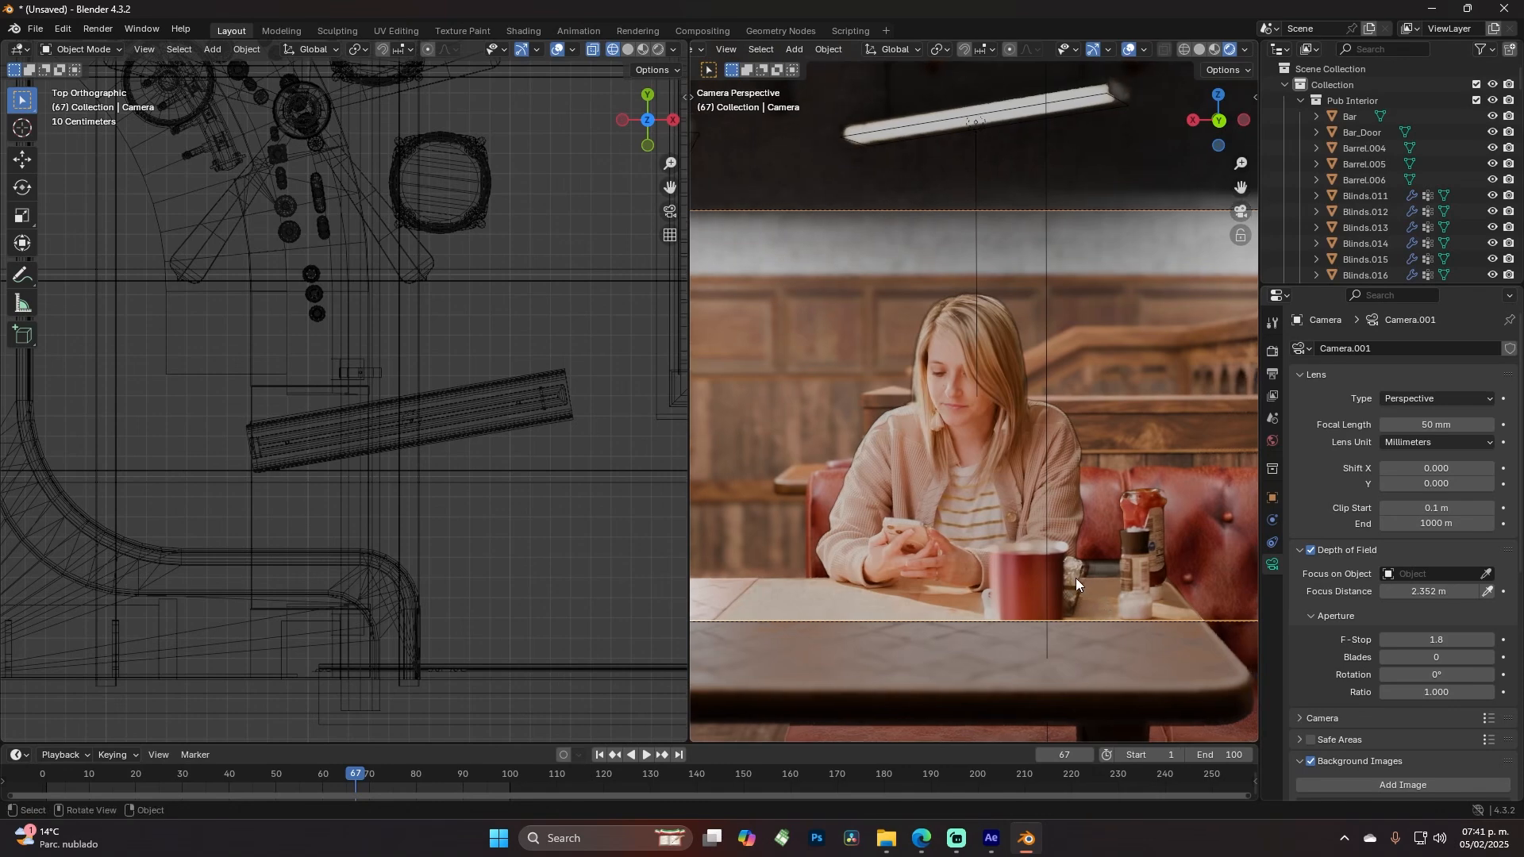
scroll(1034, 570, "down", 1)
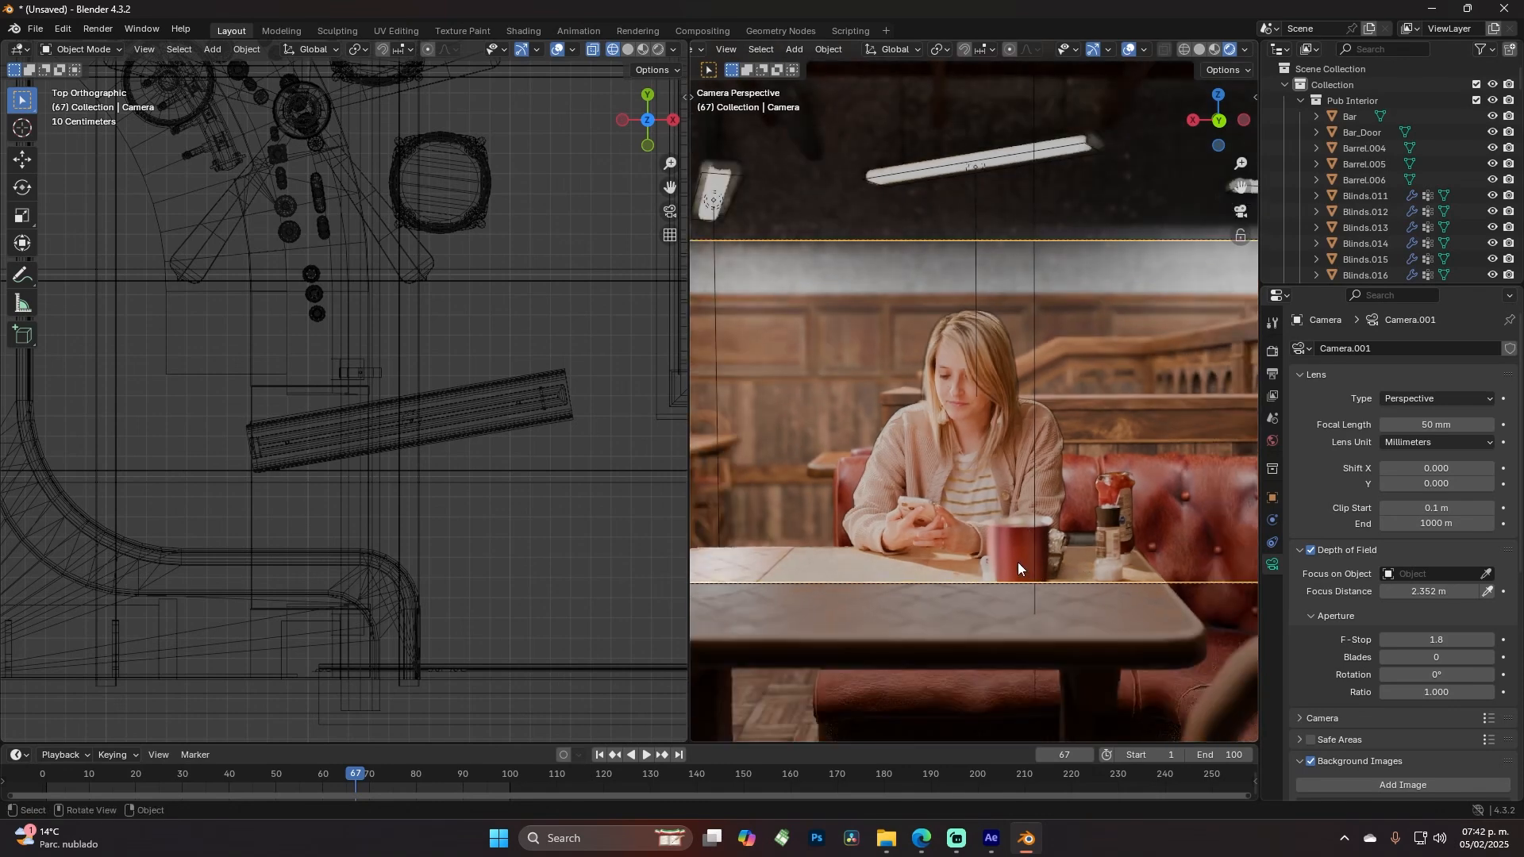
middle_click_drag(1018, 562, 1085, 578, "shift")
scroll(1067, 600, "down", 1)
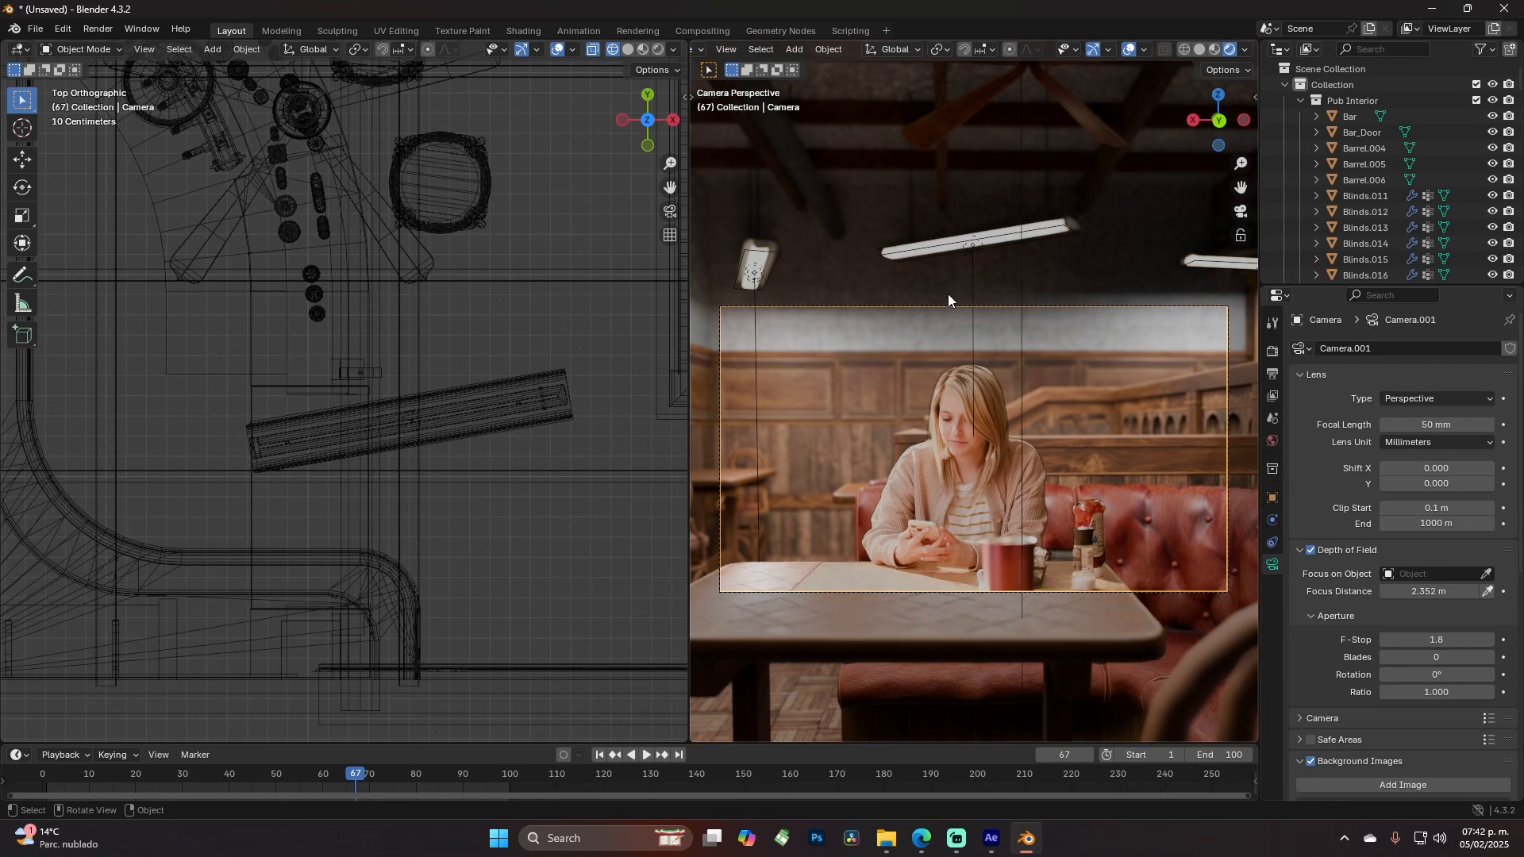
Select the ceiling fan above the booths, move it toward the open side of the booths in the top view, and lower it along Z
left_click(936, 127)
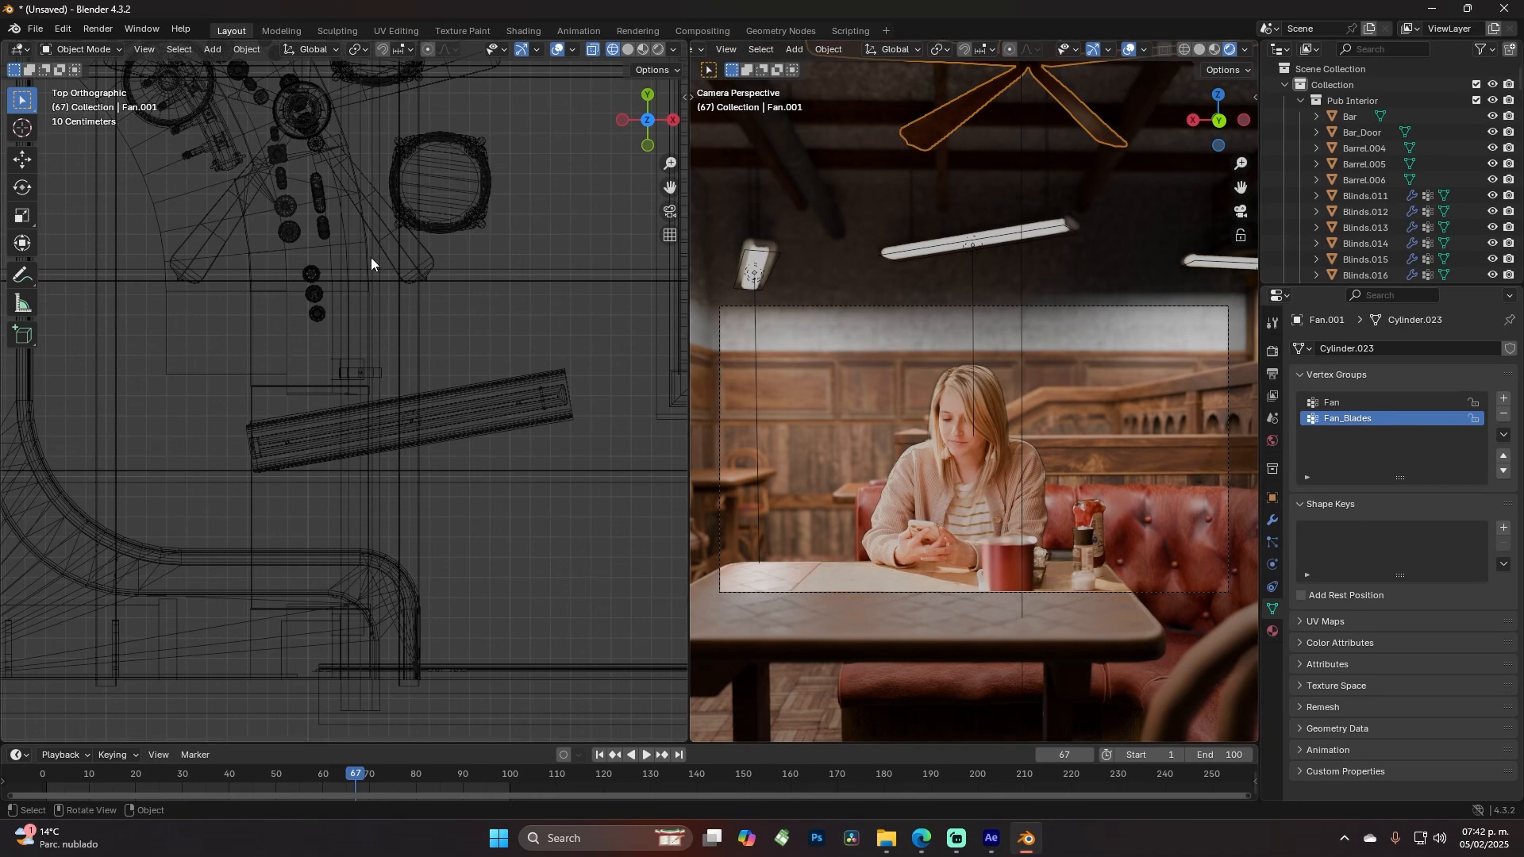
scroll(362, 336, "down", 1)
key("KP_Decimal")
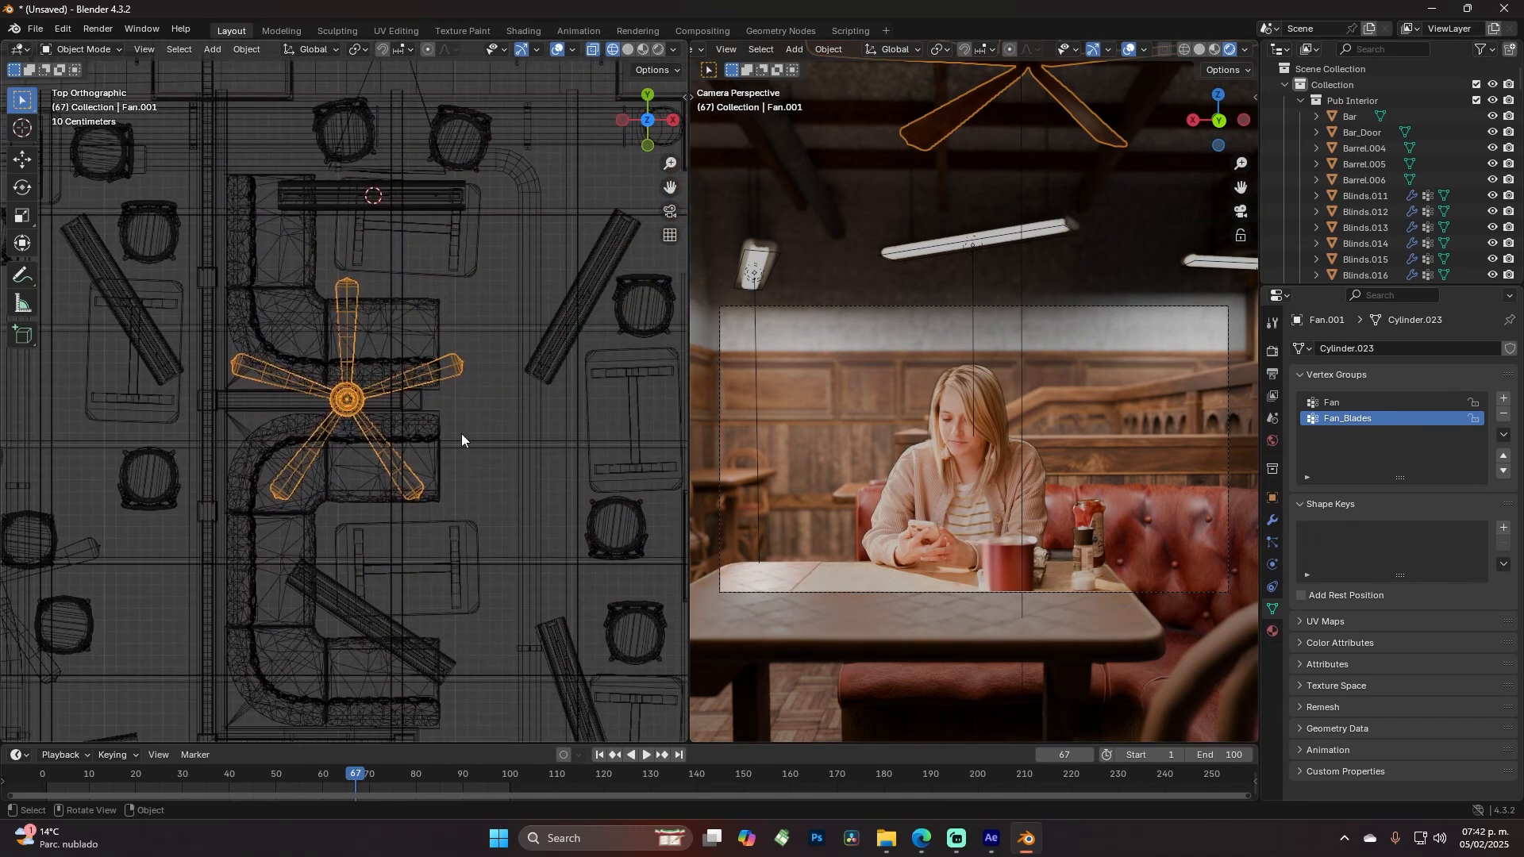
key("g")
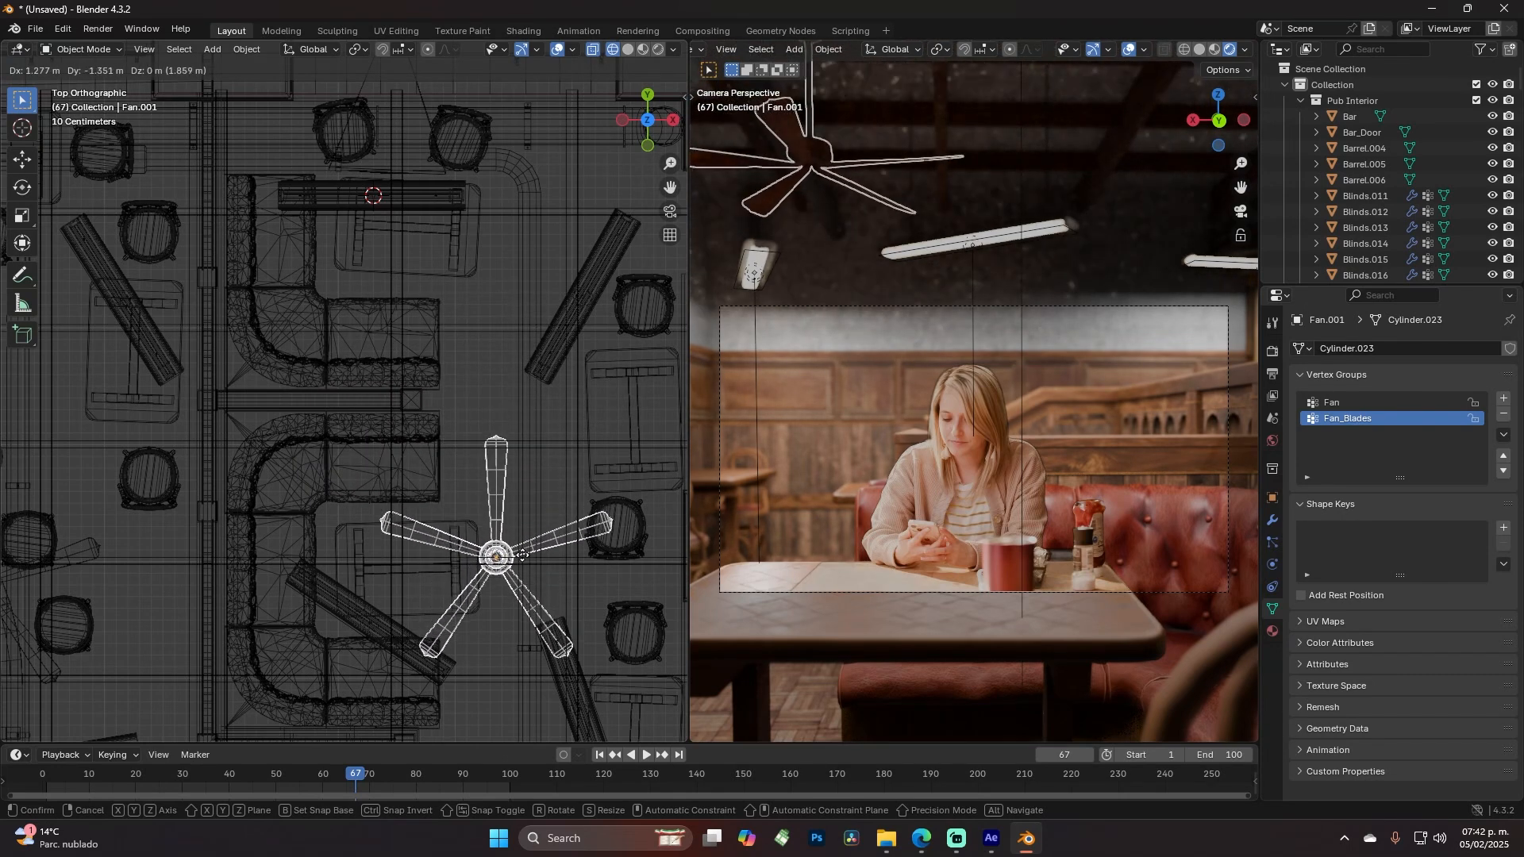
left_click(521, 544)
key("g")
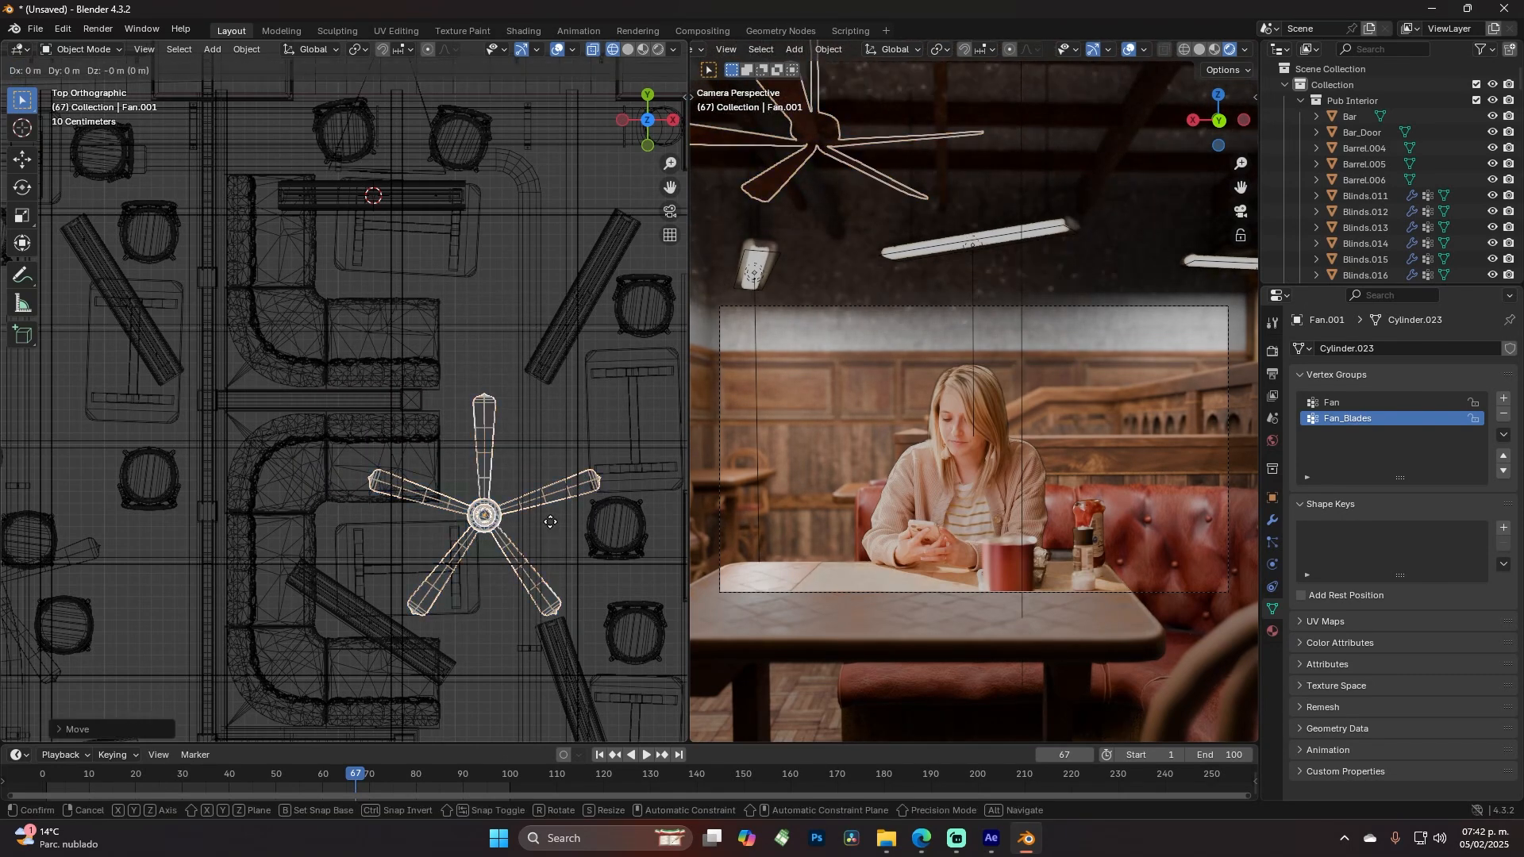
key("z")
left_click(570, 464)
Shift the ceiling fan in the top view to the open floor past the booth corner, at about X 6.28 m, Y -5.92 m
middle_click_drag(569, 463, 563, 374, "shift")
key("g")
left_click(539, 565)
middle_click_drag(540, 564, 511, 407, "shift")
key("g")
left_click(538, 456)
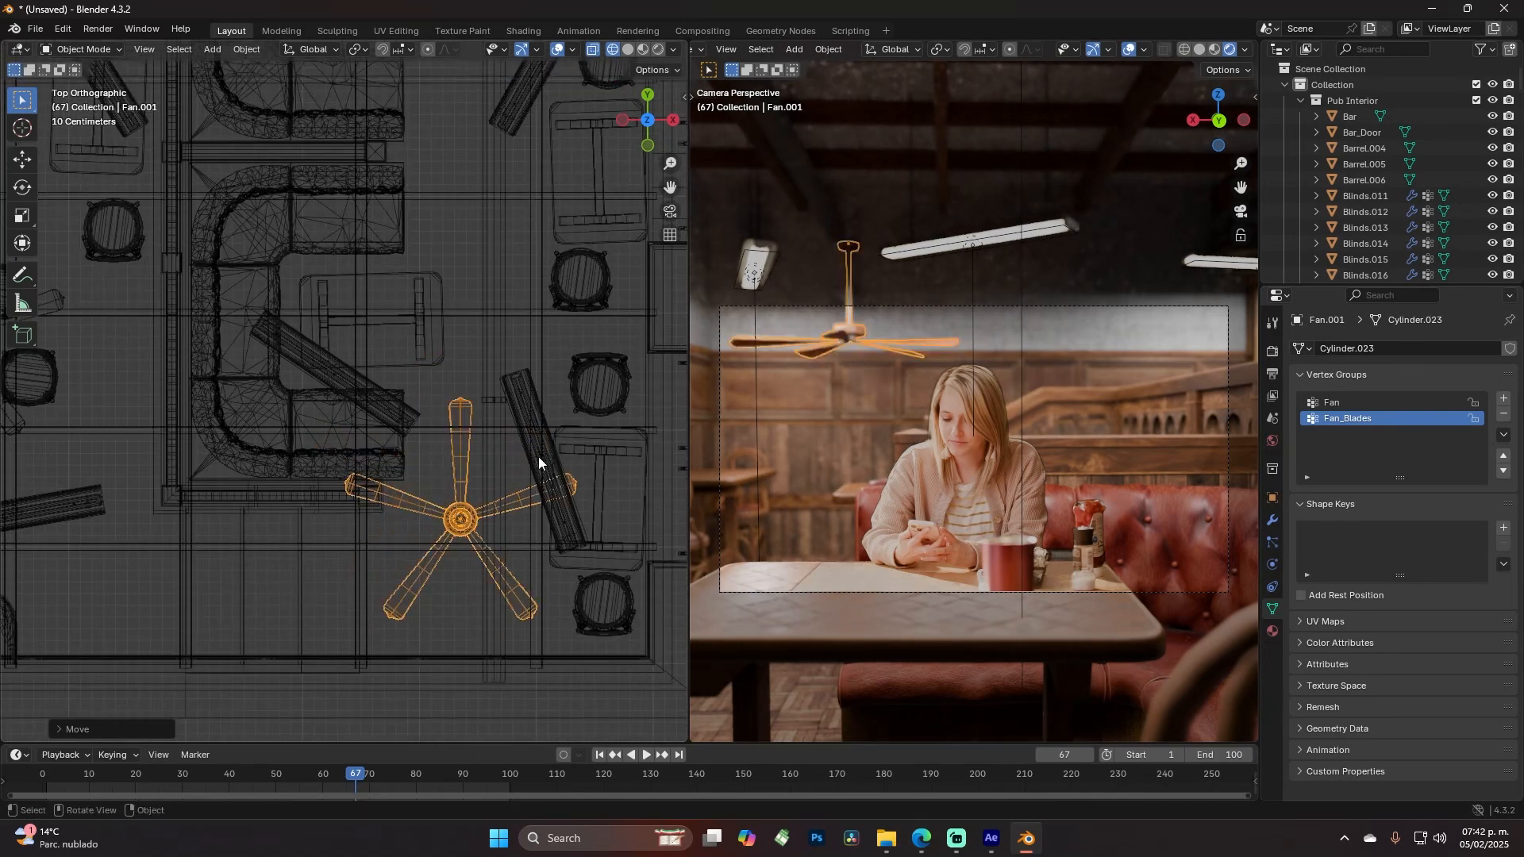
key("g")
left_click(462, 528)
Move the slanted hanging lamp near the fan over the chairs of the outer table row and rotate it parallel to the Y axis
left_click(545, 460)
key("g")
left_click(597, 373)
key("r")
left_click(597, 373)
Rotate the diagonal hanging lamp above the woman's booth so it runs parallel to the Y axis
left_click(415, 429)
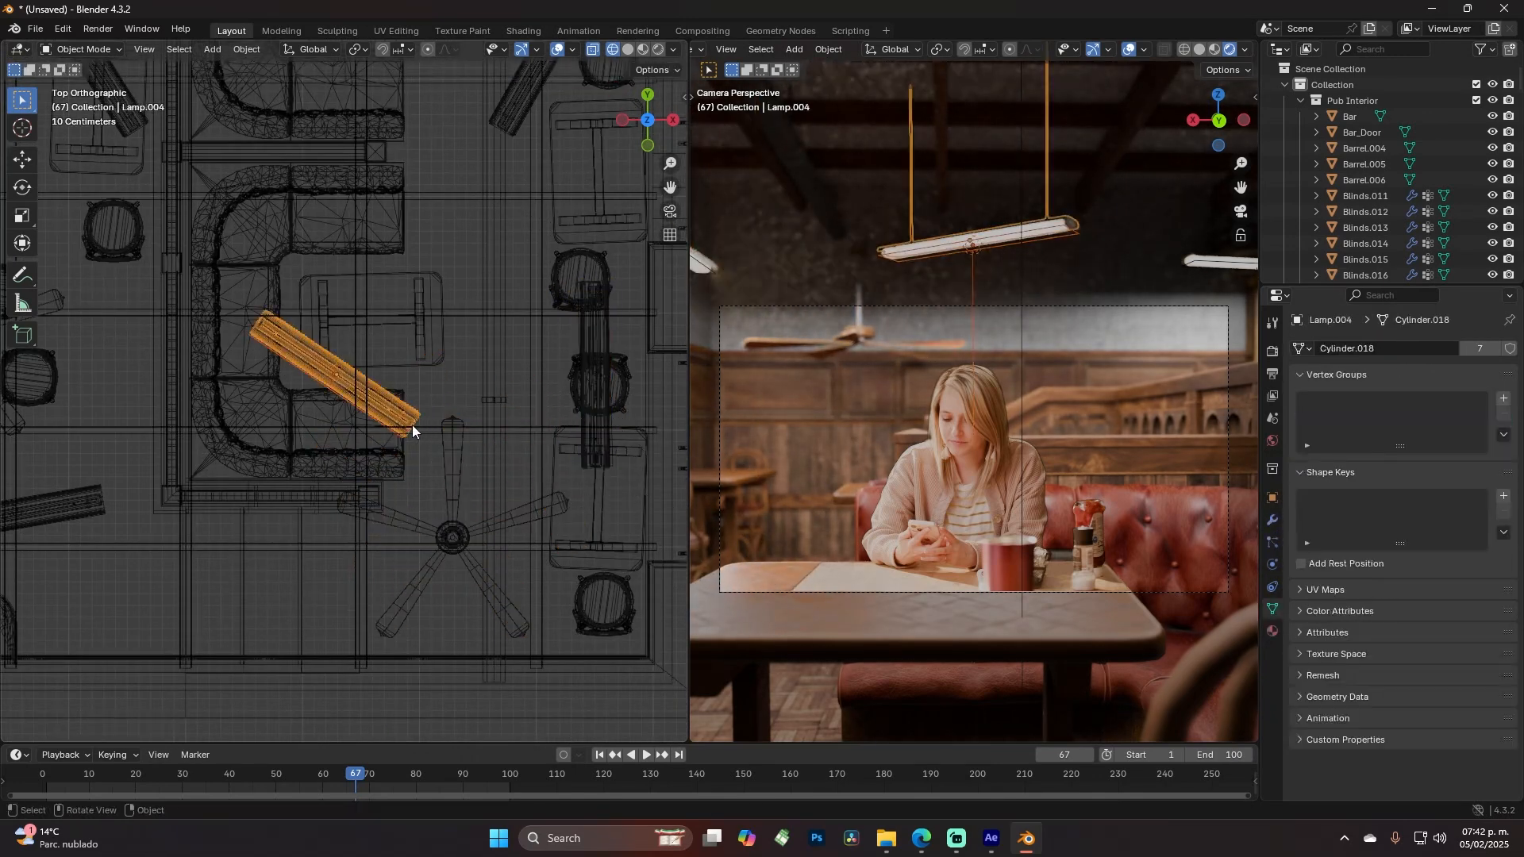
key("r")
key("r")
left_click(415, 430)
Raise the ceiling fan slightly along Z to a height of about 3.19 m and clear the selection
left_click(516, 516)
key("g")
key("z")
left_click(599, 556)
key("alt+a")
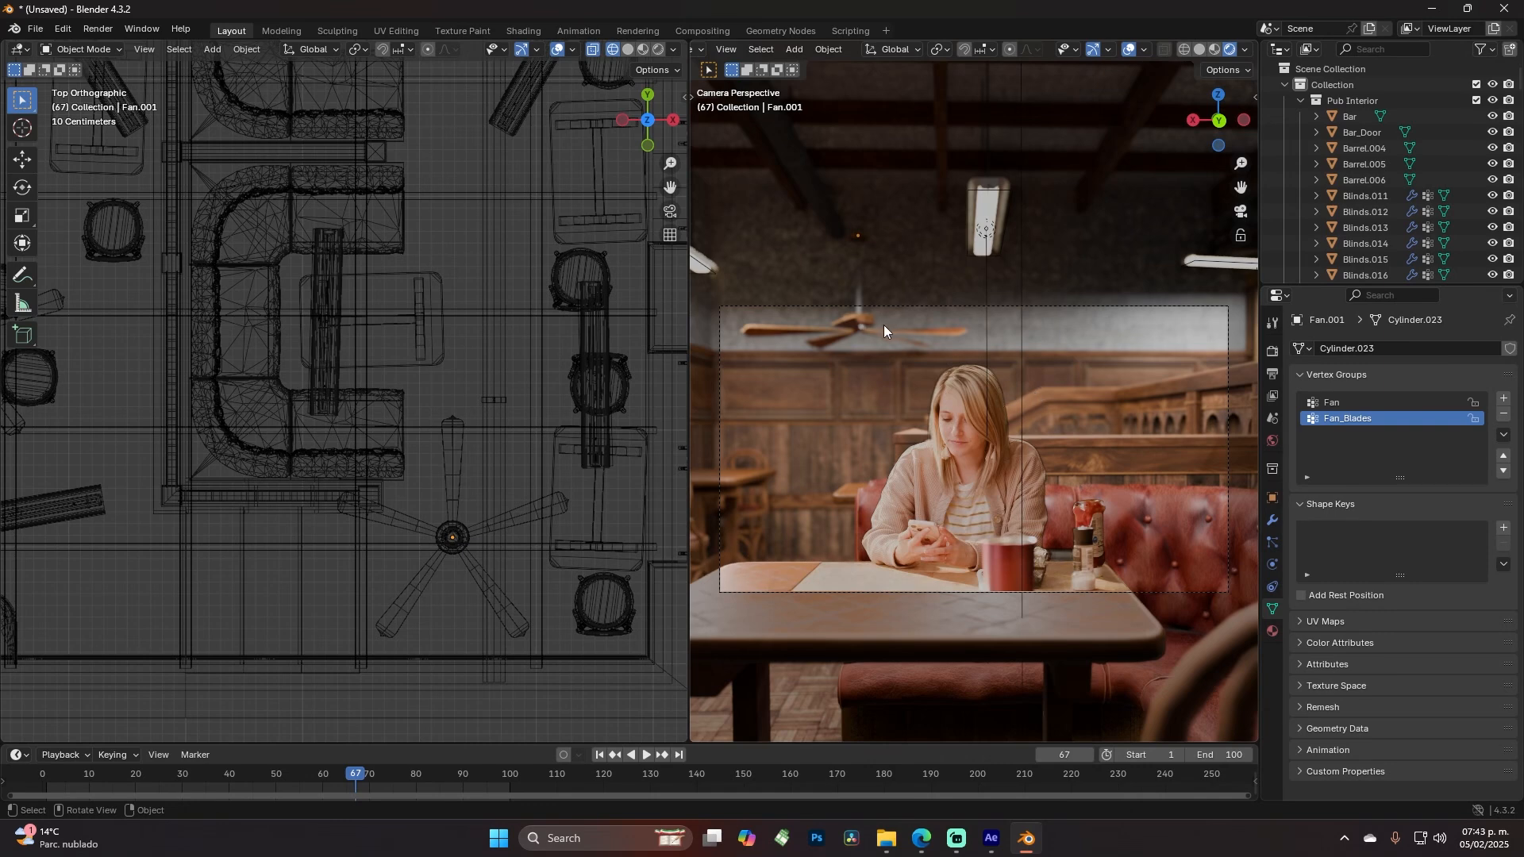
Select the ceiling fan, keyframe its location, rotation and scale at frame 1, and go to frame 100 with its transform values shown
left_click(849, 330)
key("r")
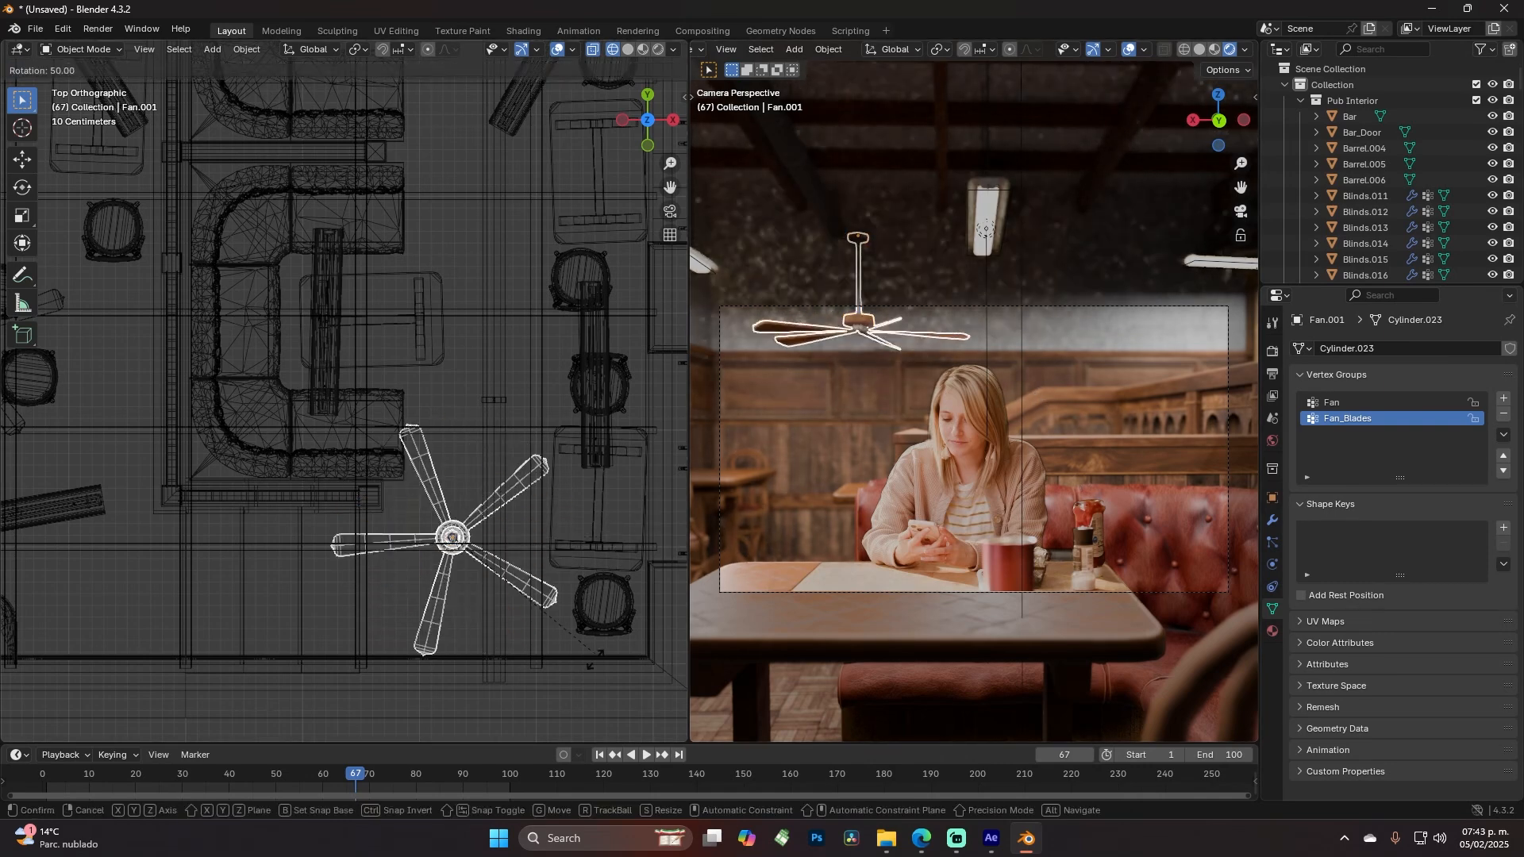
left_click(419, 557)
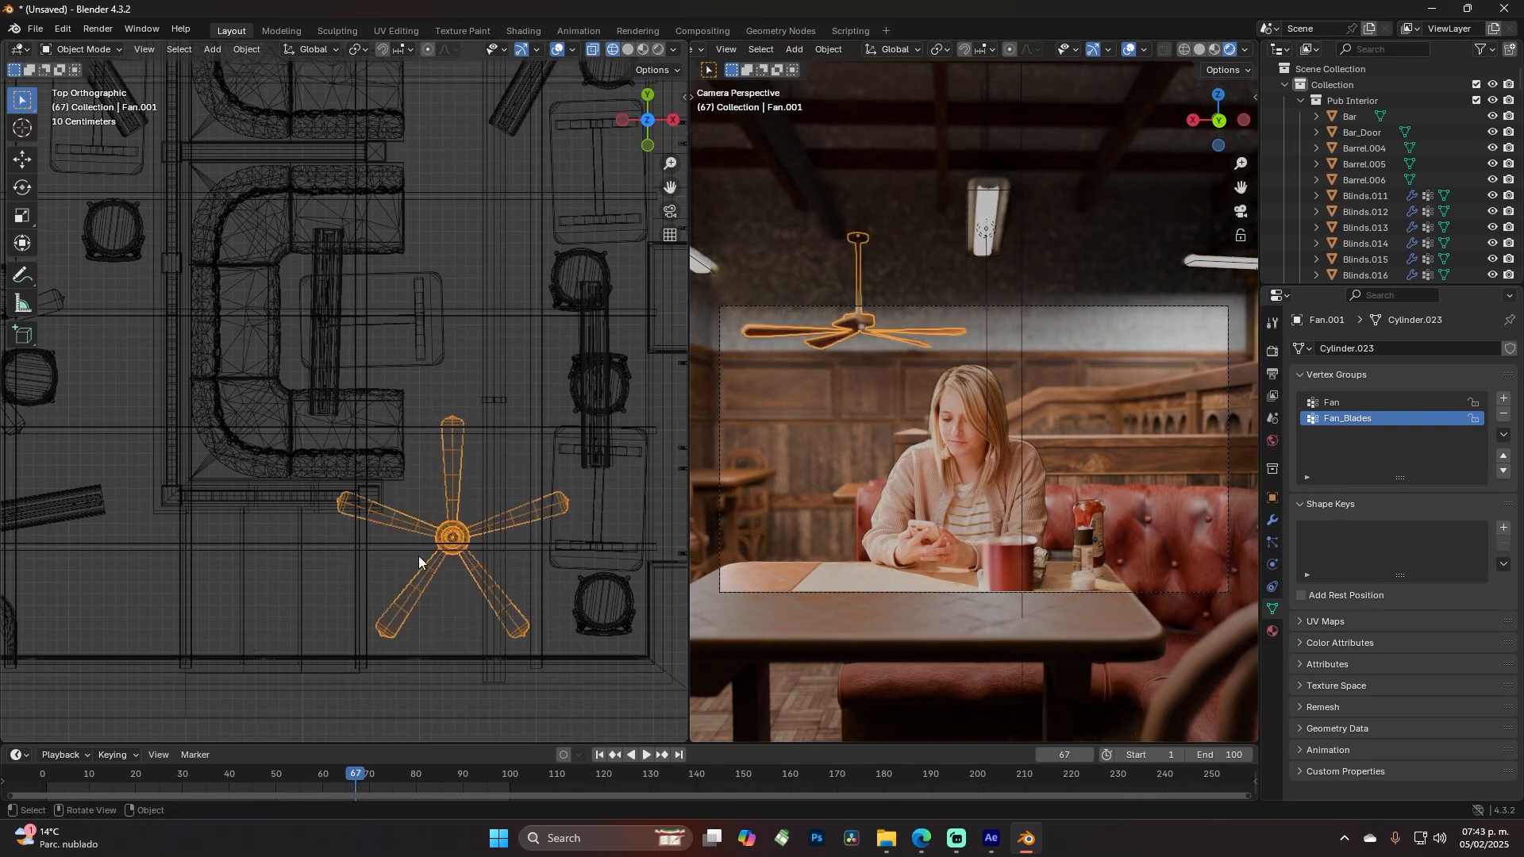
left_click(601, 756)
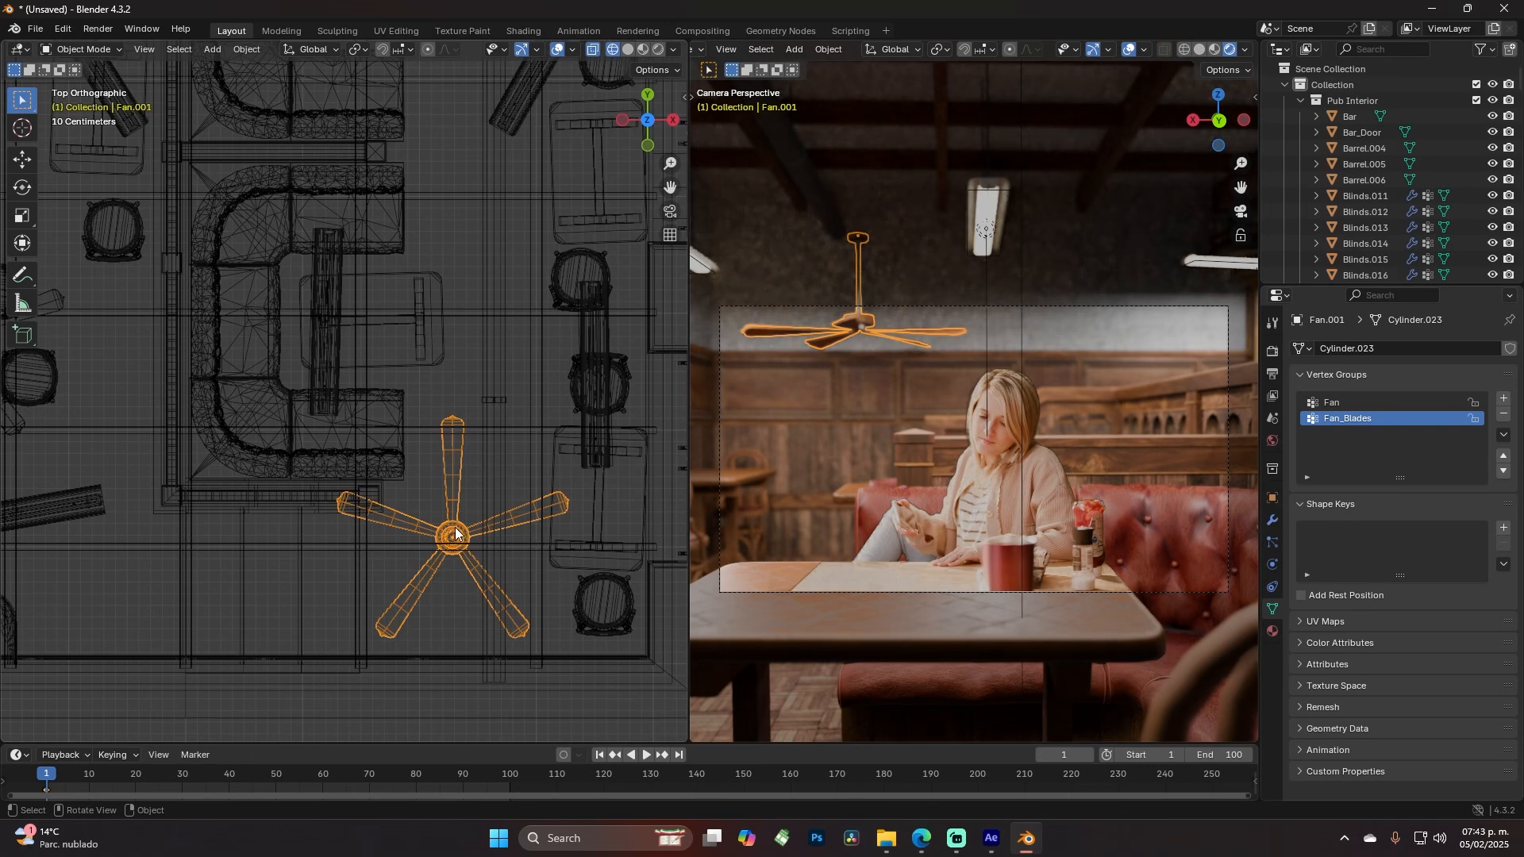
middle_click_drag(513, 518, 371, 540, "shift")
key("n")
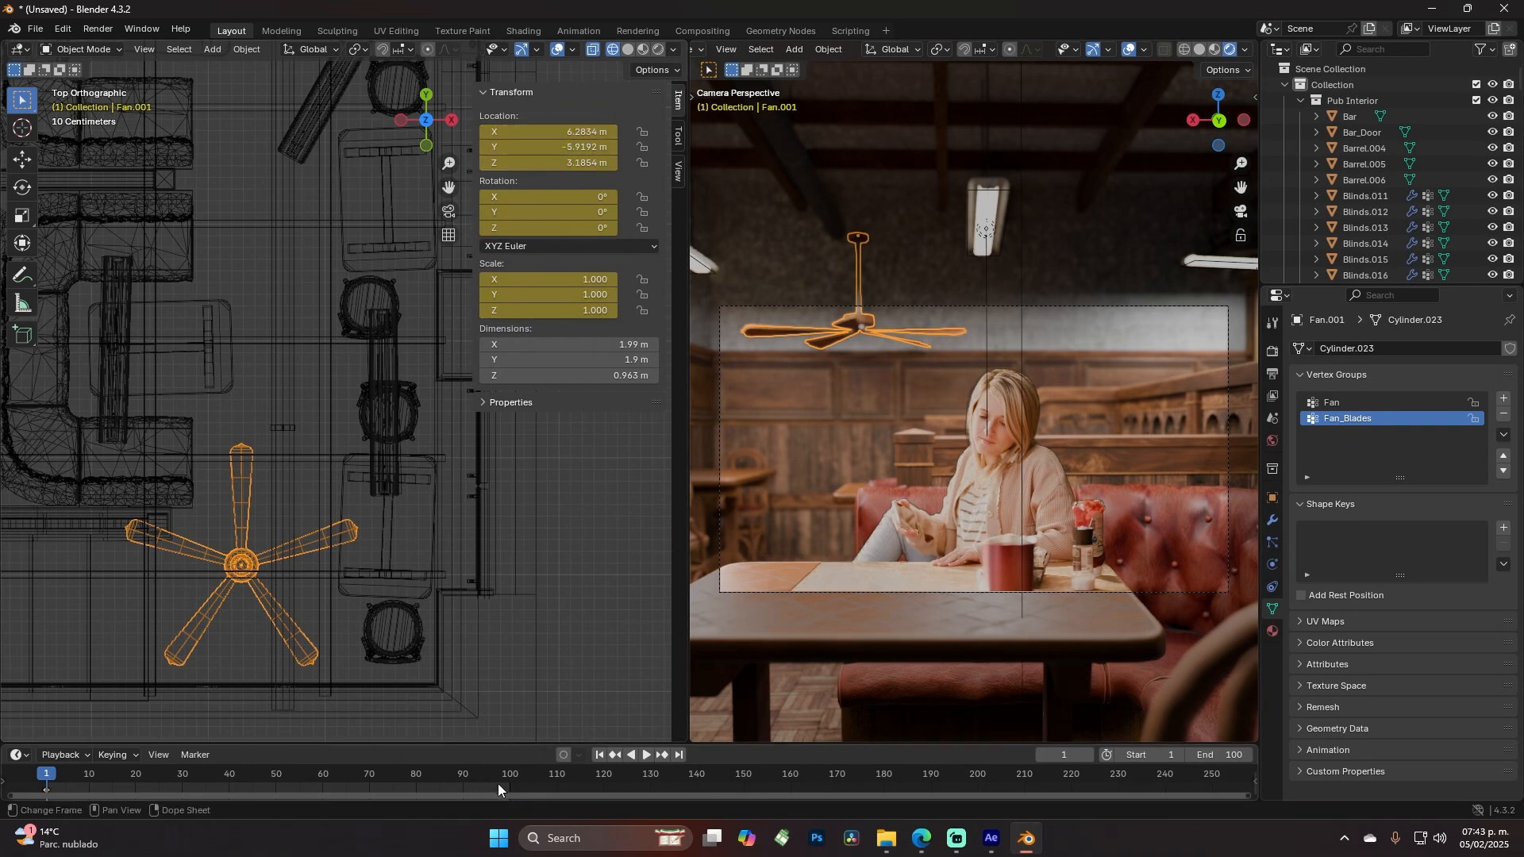
left_click(679, 755)
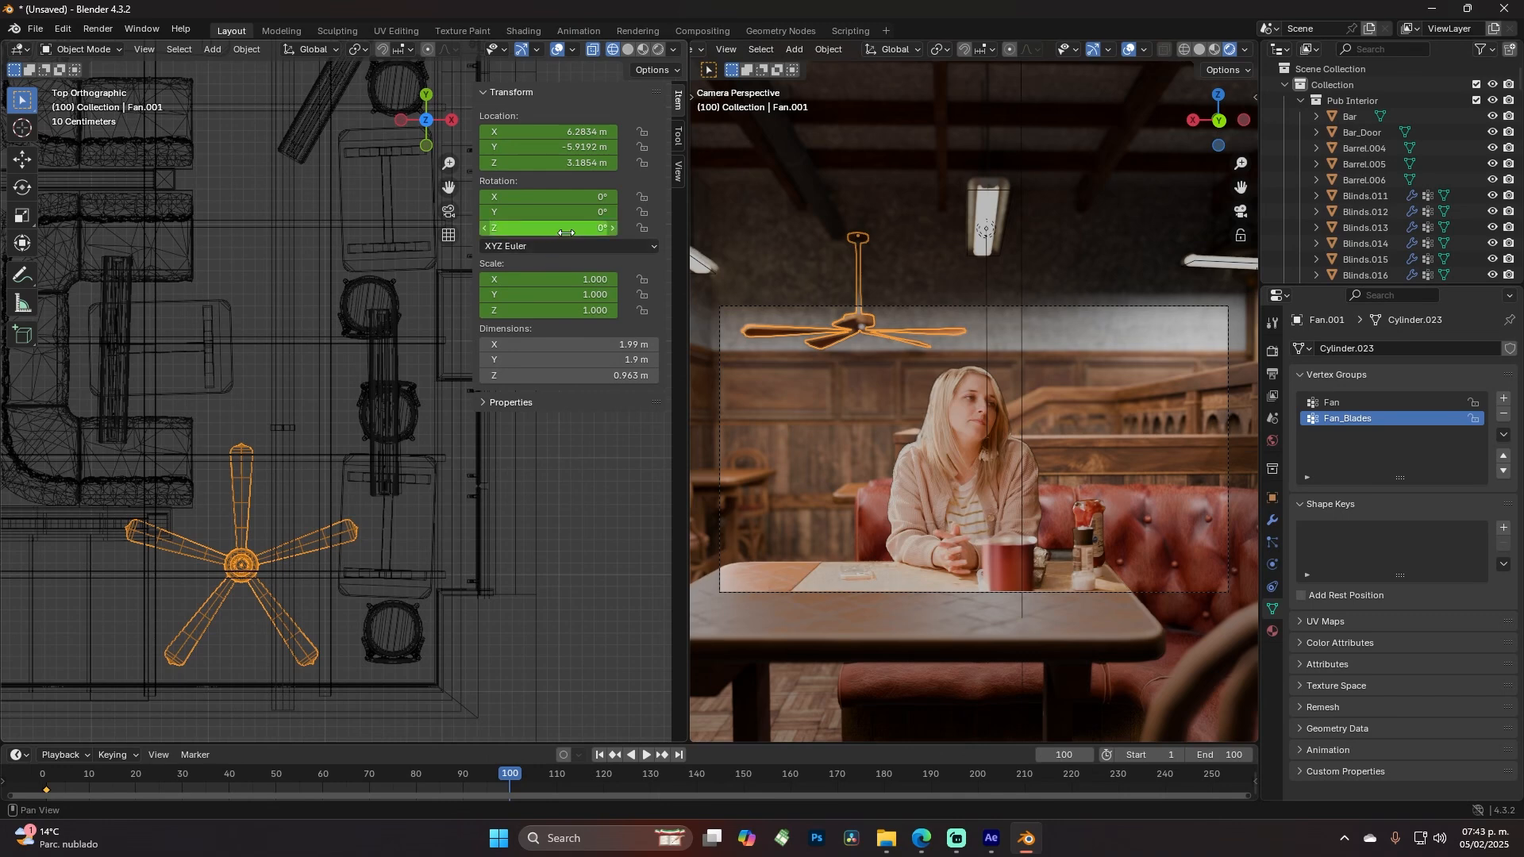
Try out changes to the fan's rotation values at frame 100 and undo them
left_click(556, 202)
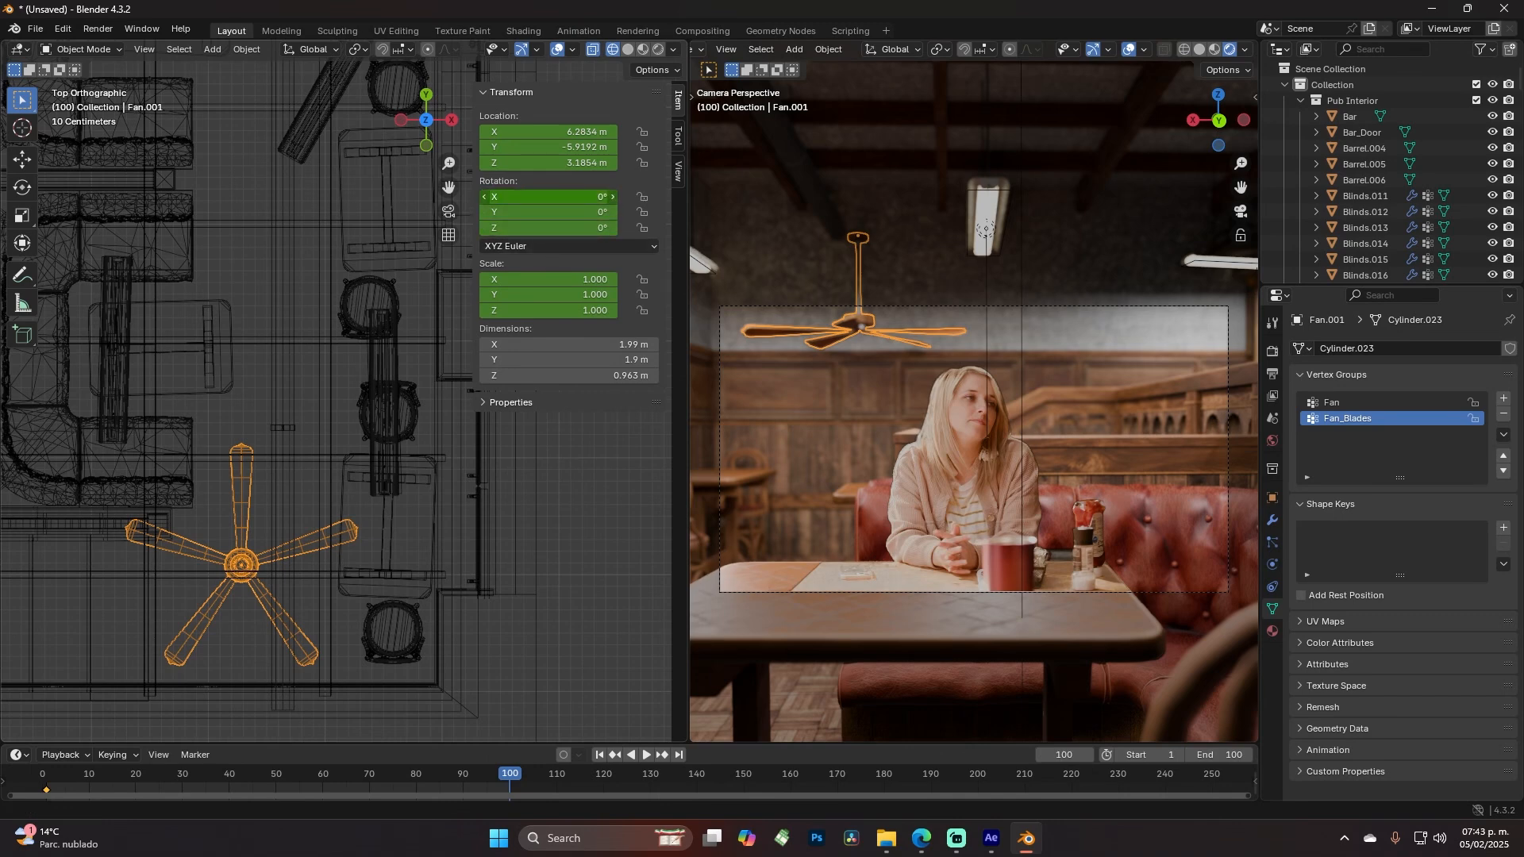
left_click_drag(556, 202, 1103, 228)
right_click(559, 205)
key("ctrl+z")
left_click(565, 228)
key("ctrl+z")
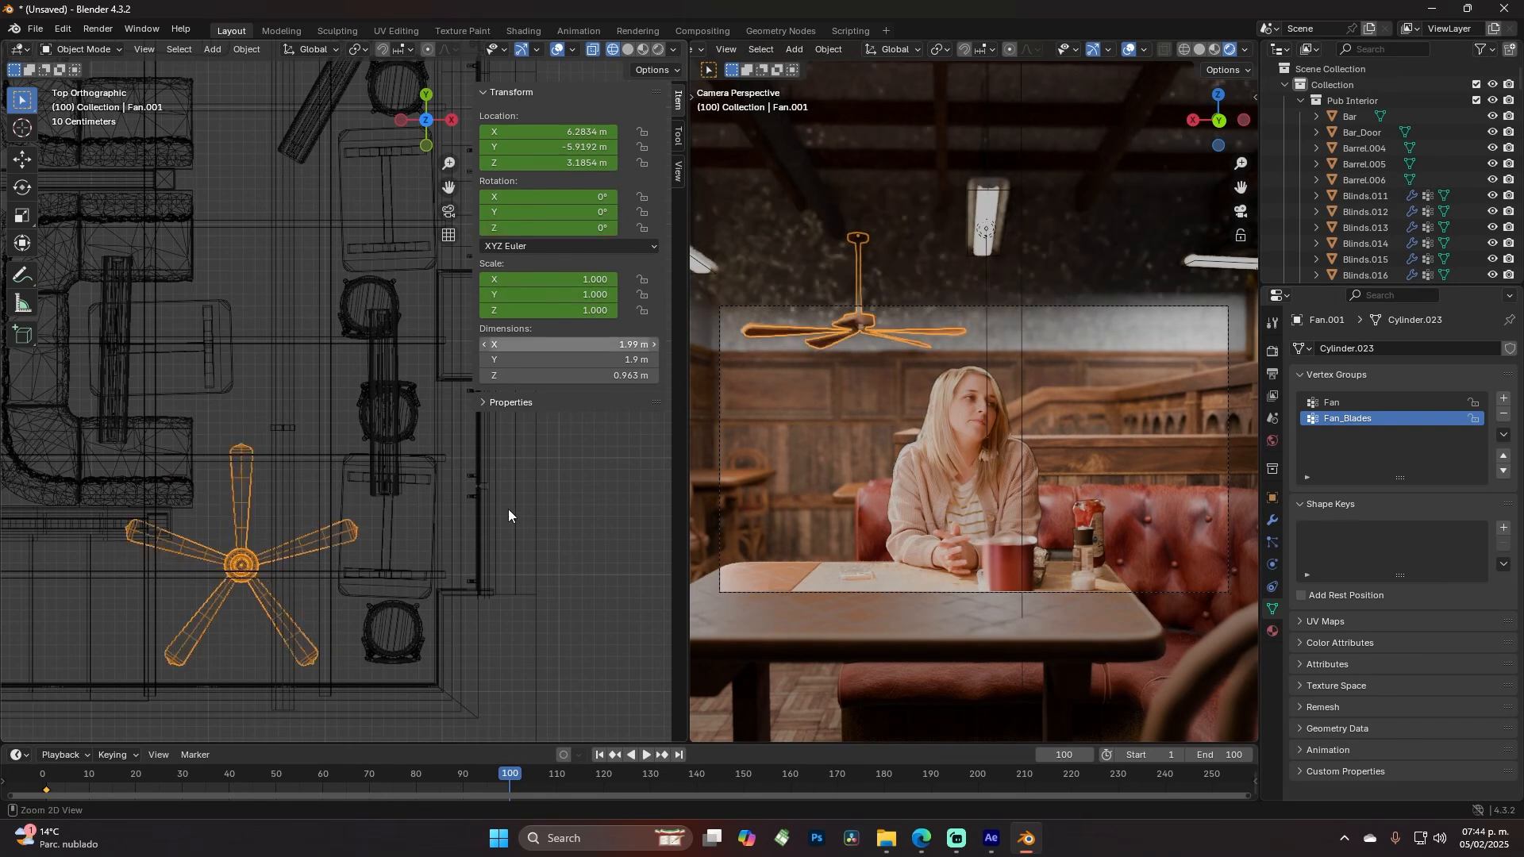
left_click(566, 228)
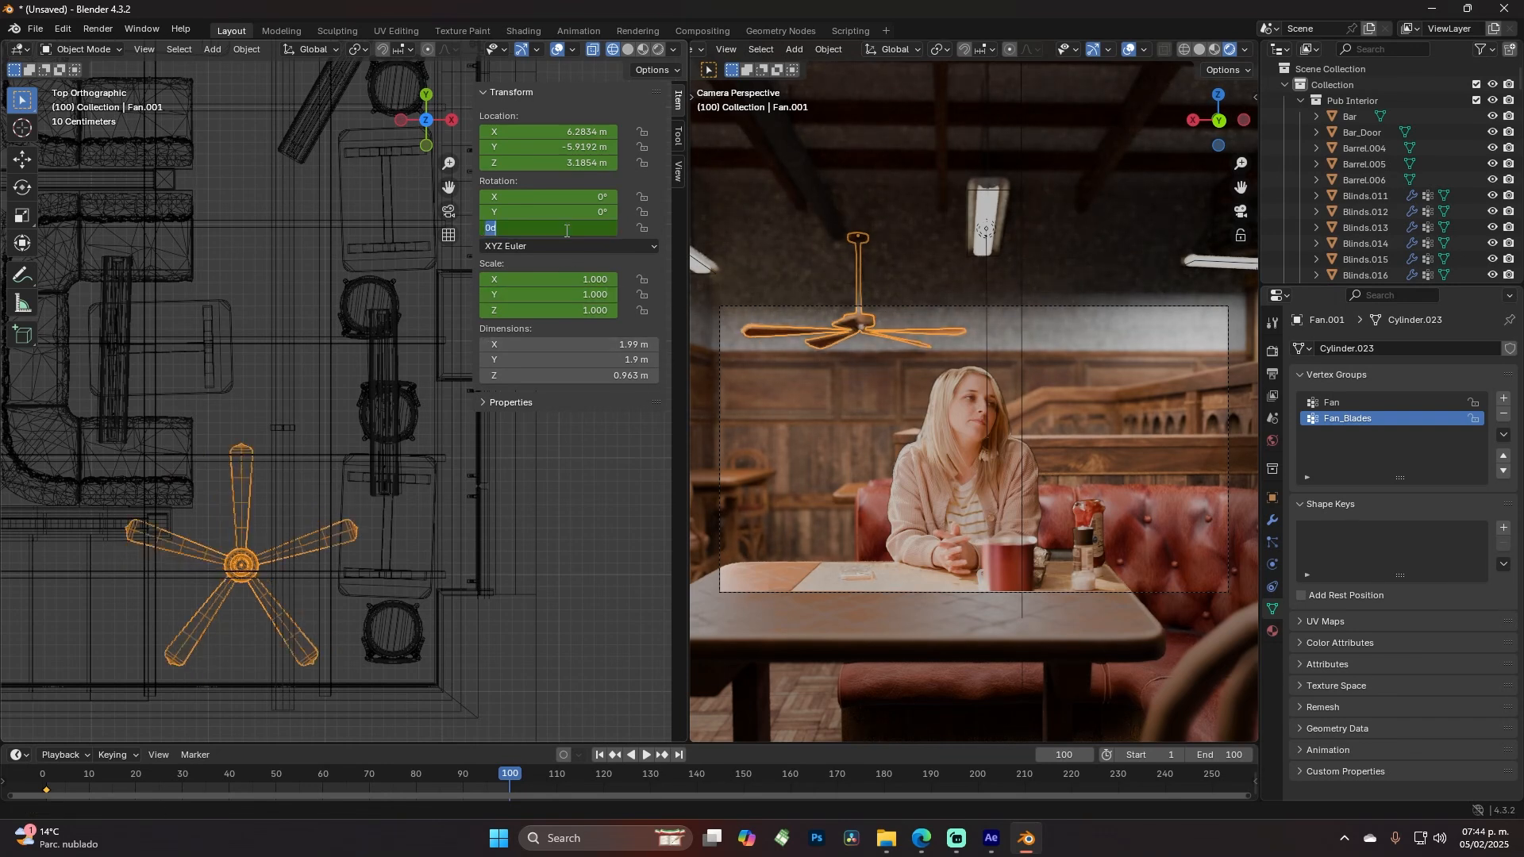
key("Return")
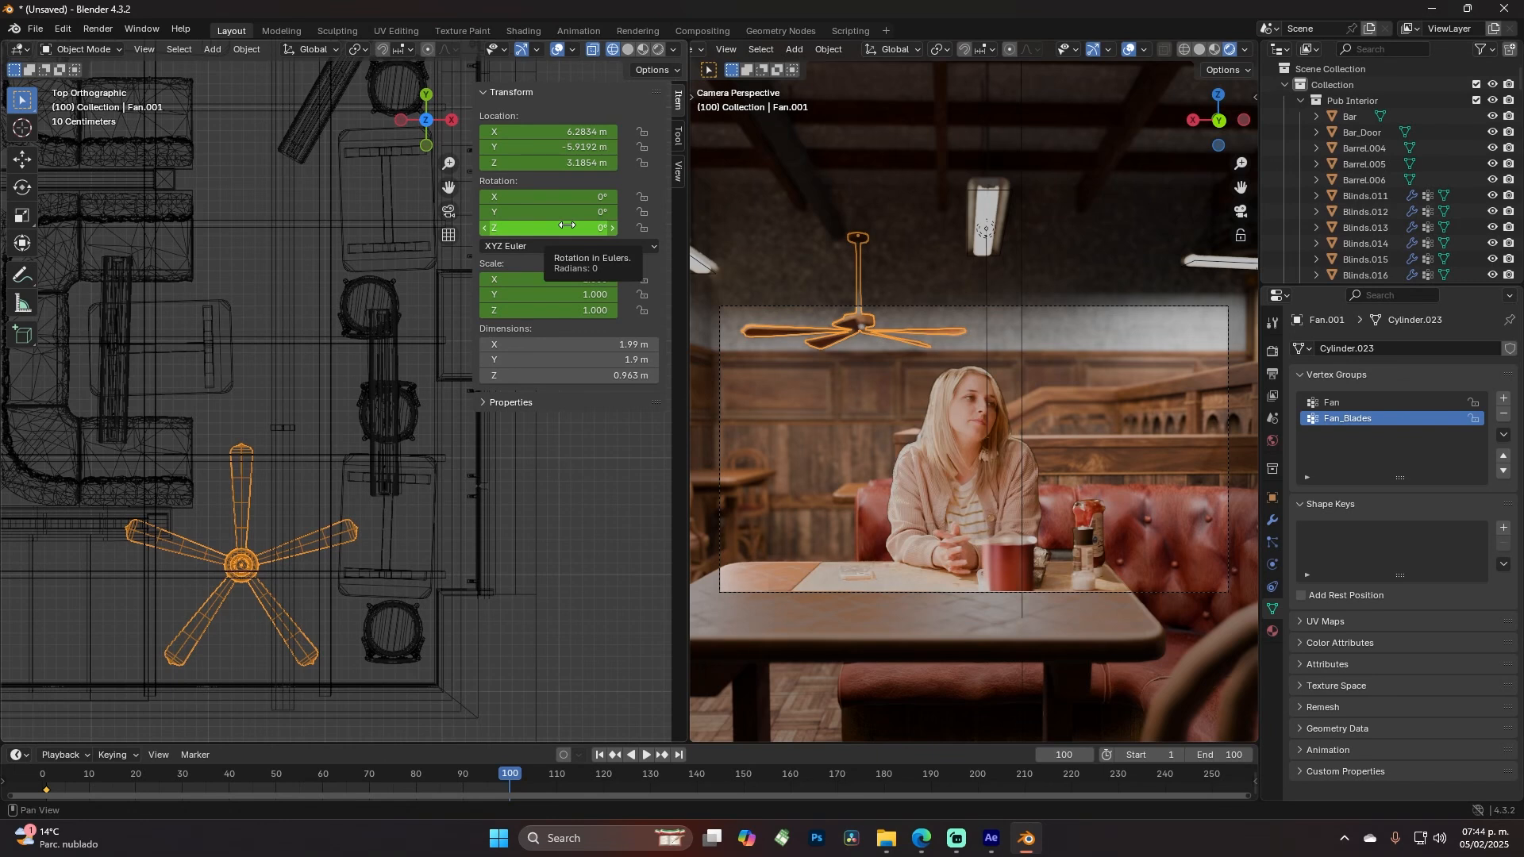
Try a single full turn by setting the fan's Z rotation to 360°, and undo it
left_click(567, 226)
type("360")
key("Return")
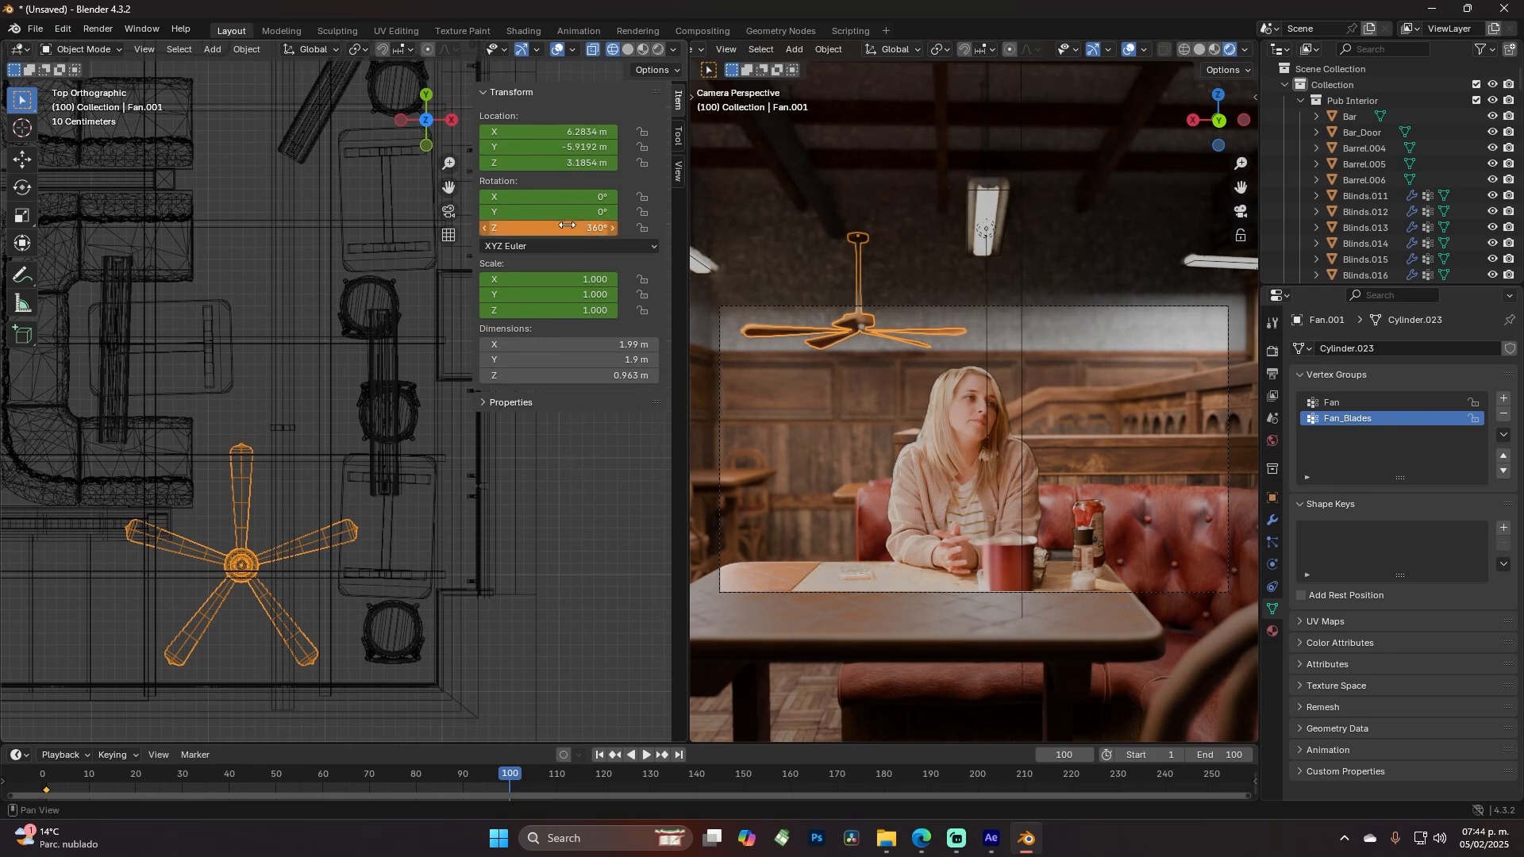
key("ctrl+z")
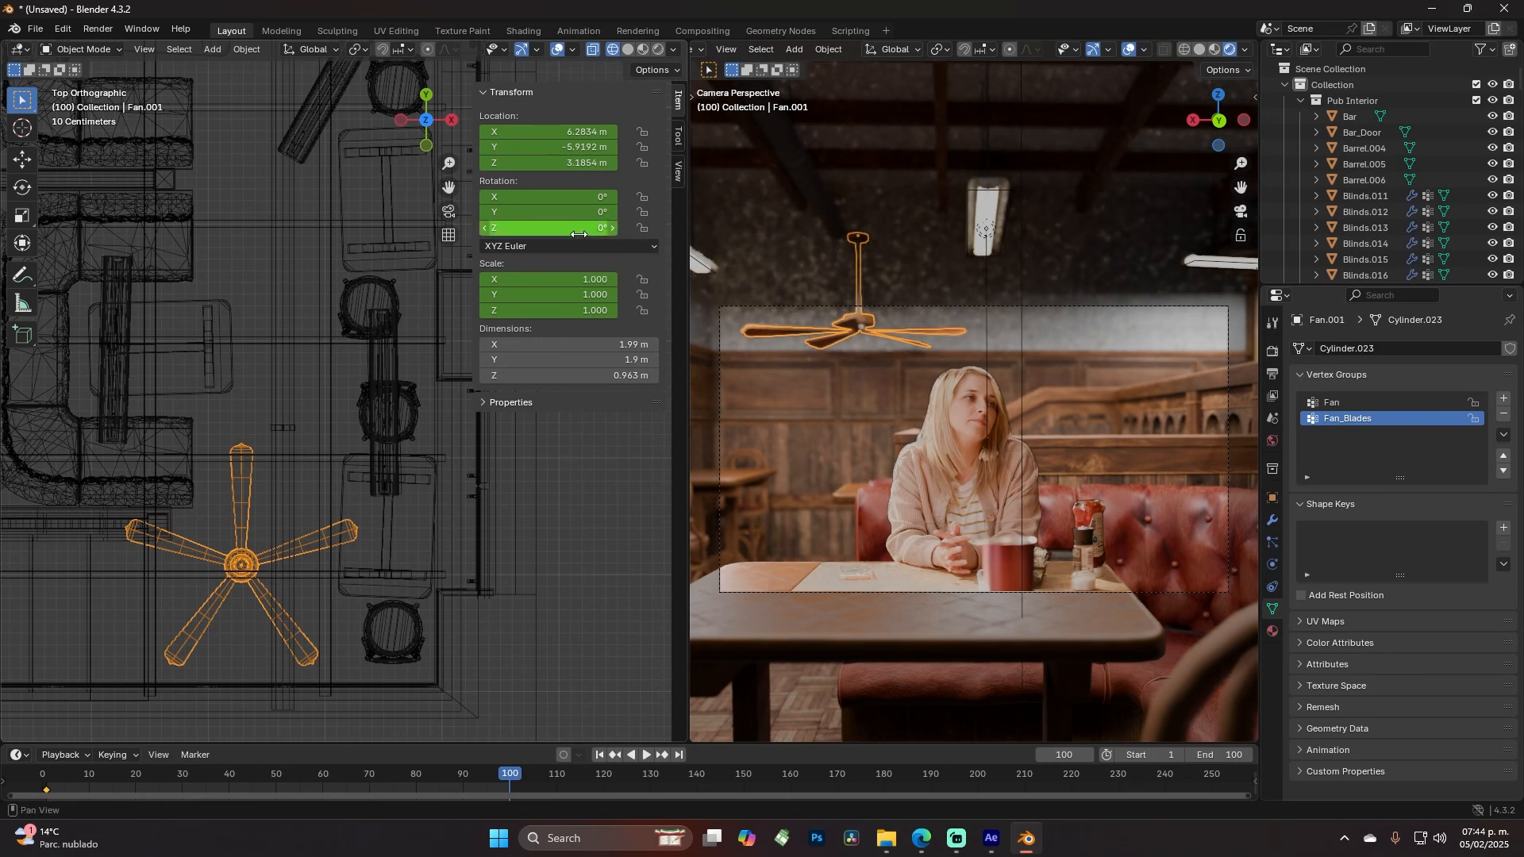
Set the fan's Z rotation to 3*360 (1080°) and keyframe its rotation at frame 100
left_click(579, 228)
type("3*360")
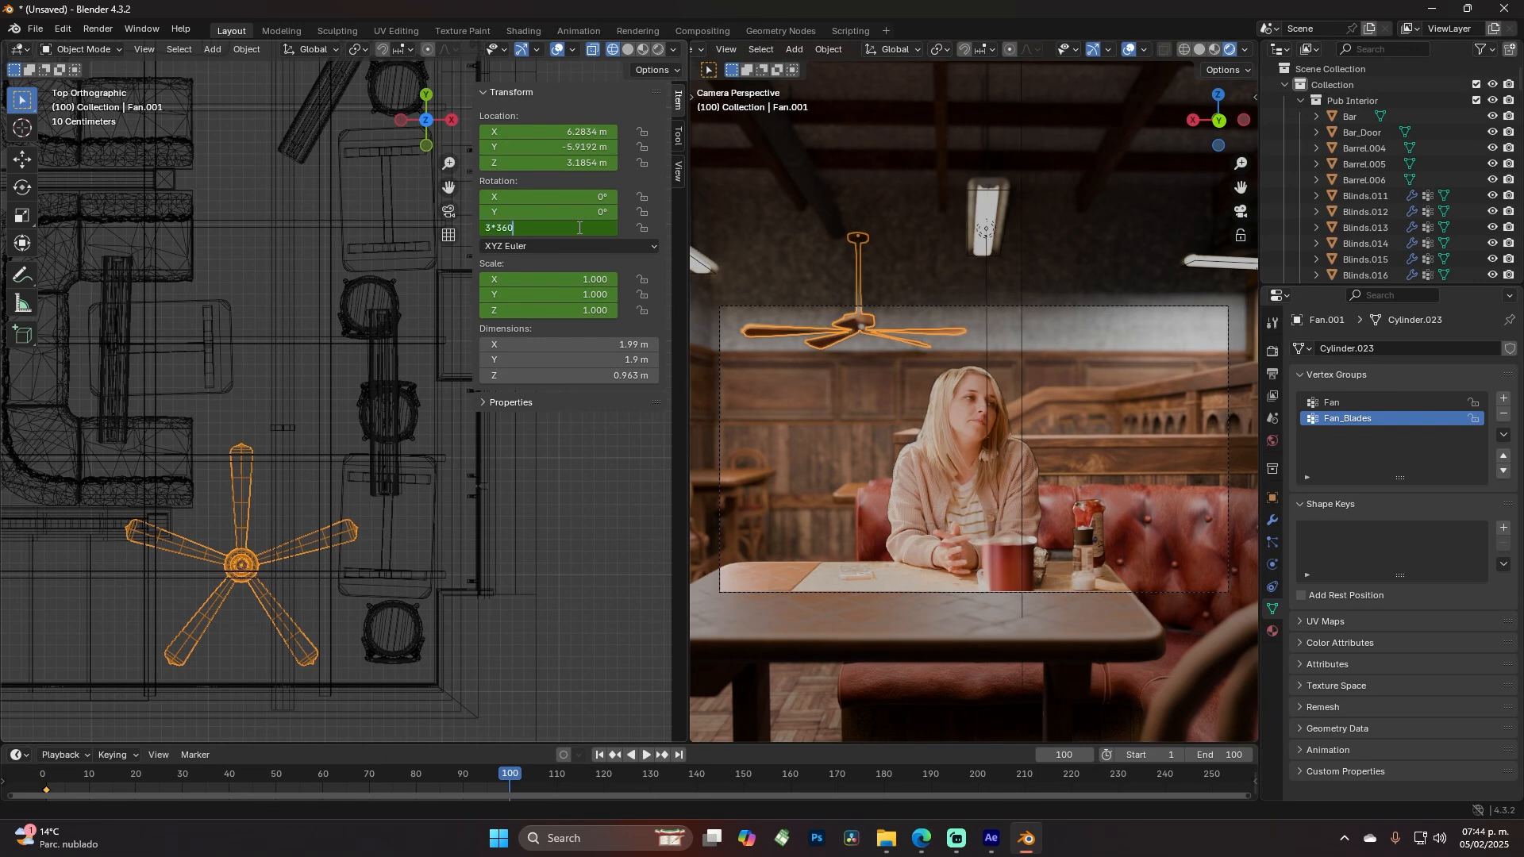
key("Return")
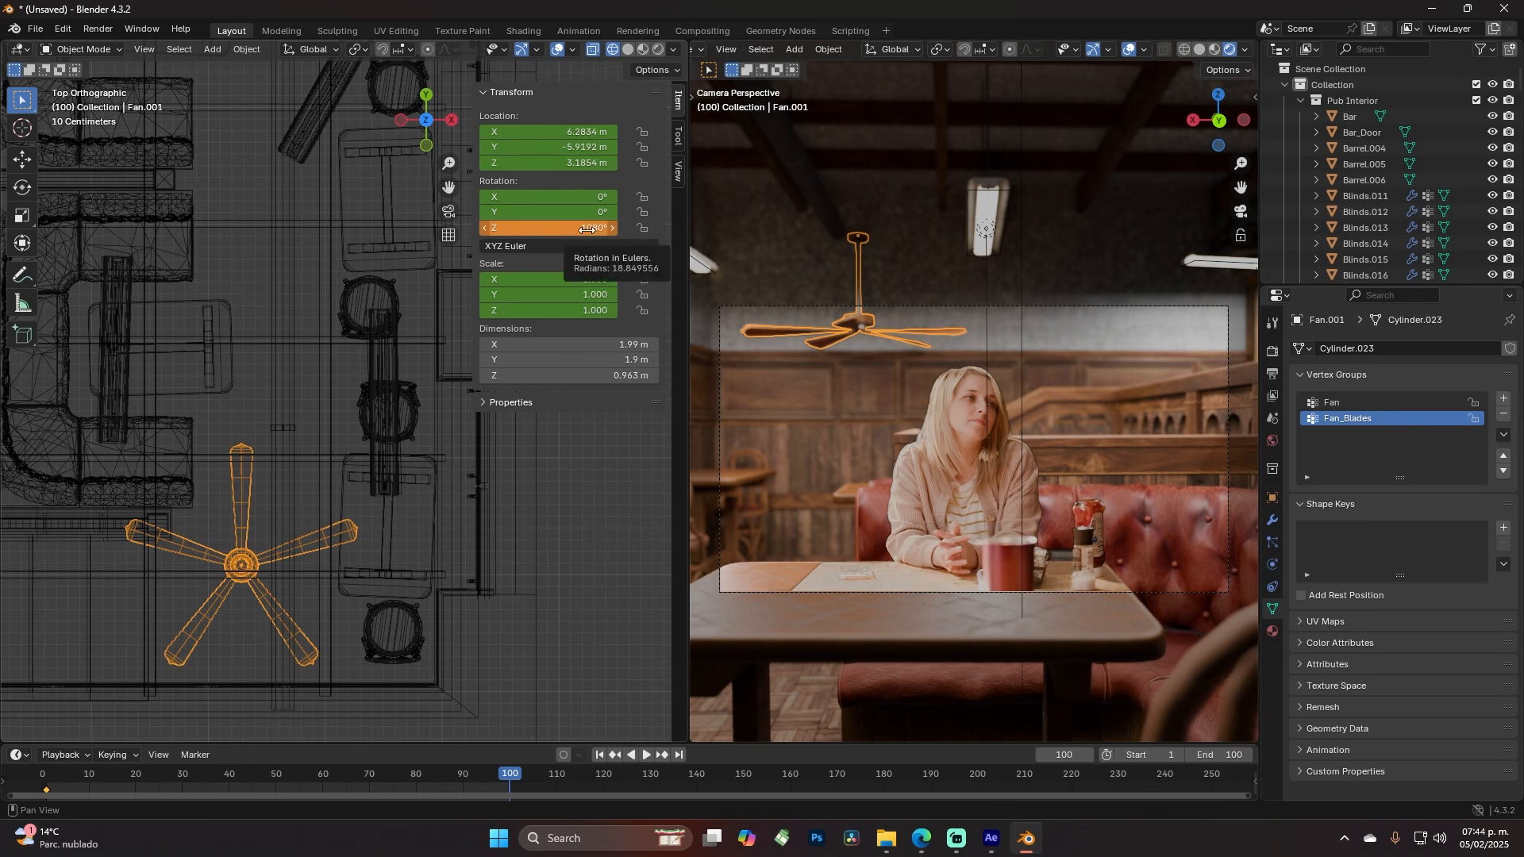
key("i")
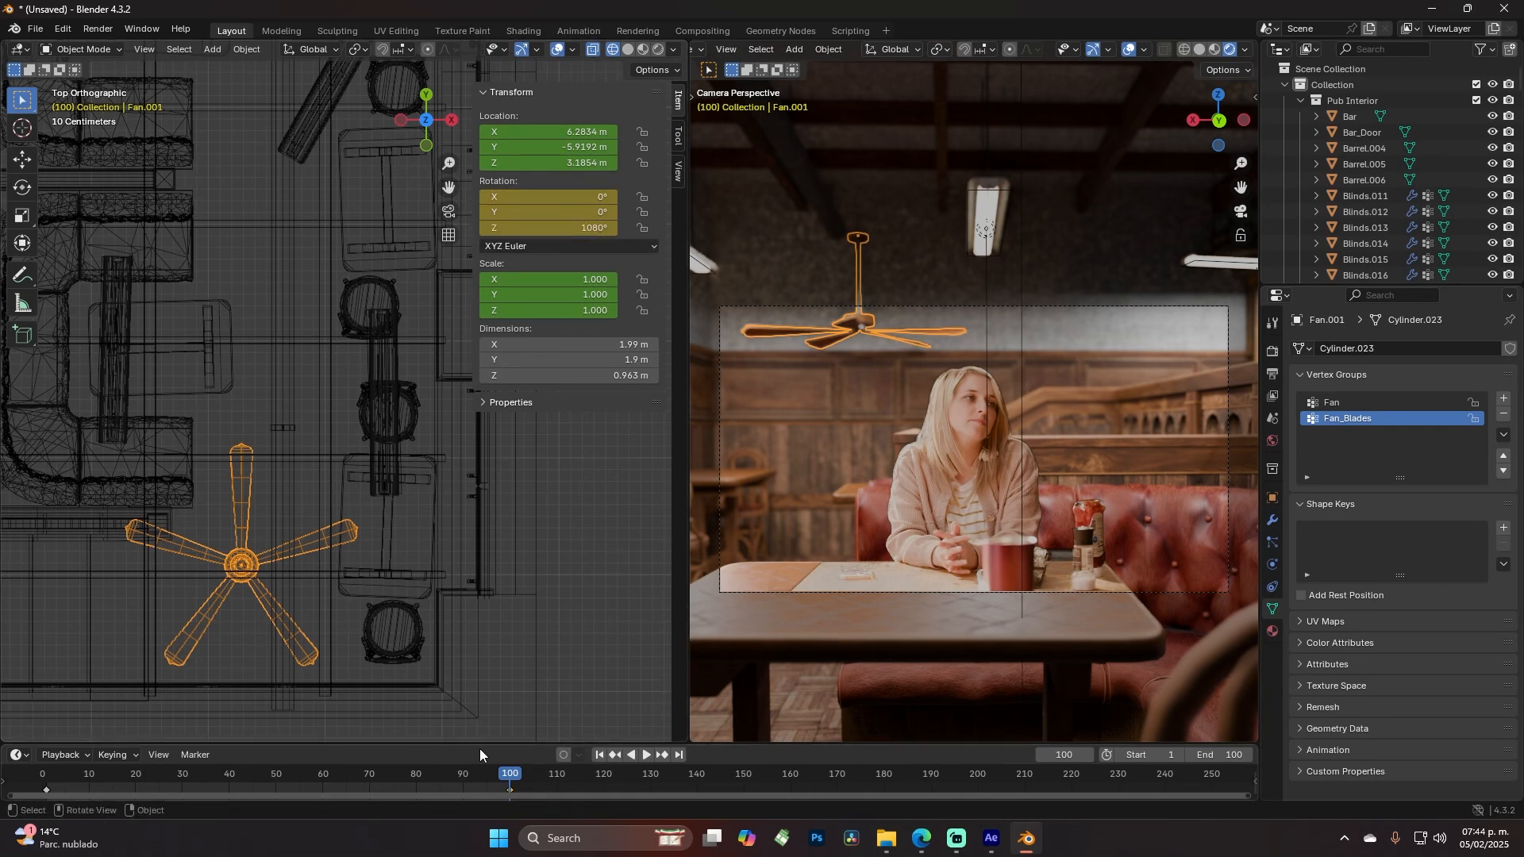
Enlarge the timeline, return to frame 1, and briefly play the animation to check the fan's spin
left_click_drag(482, 743, 45, 760)
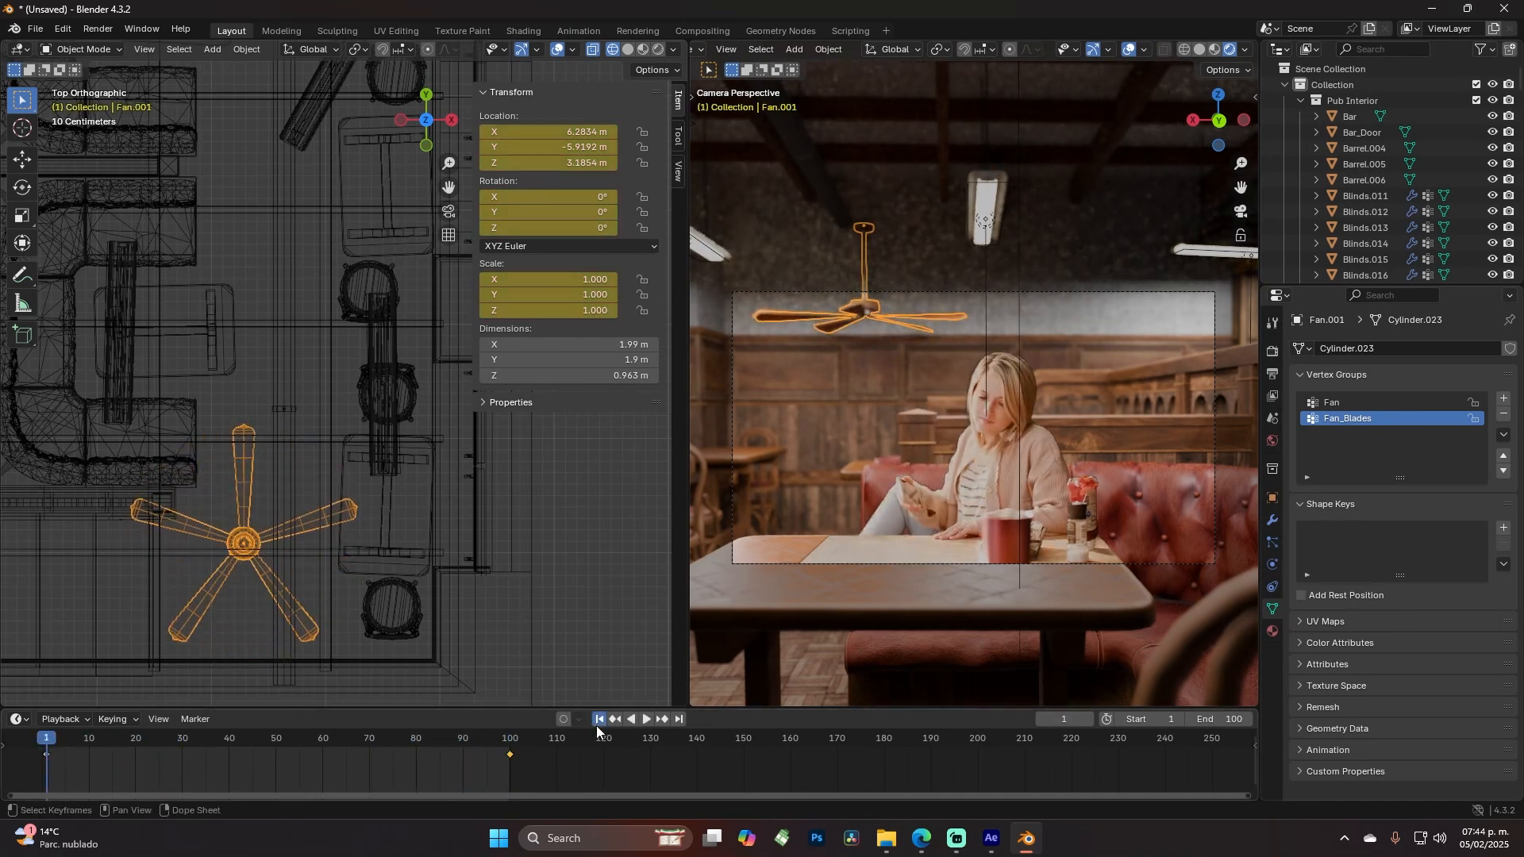
left_click(641, 731)
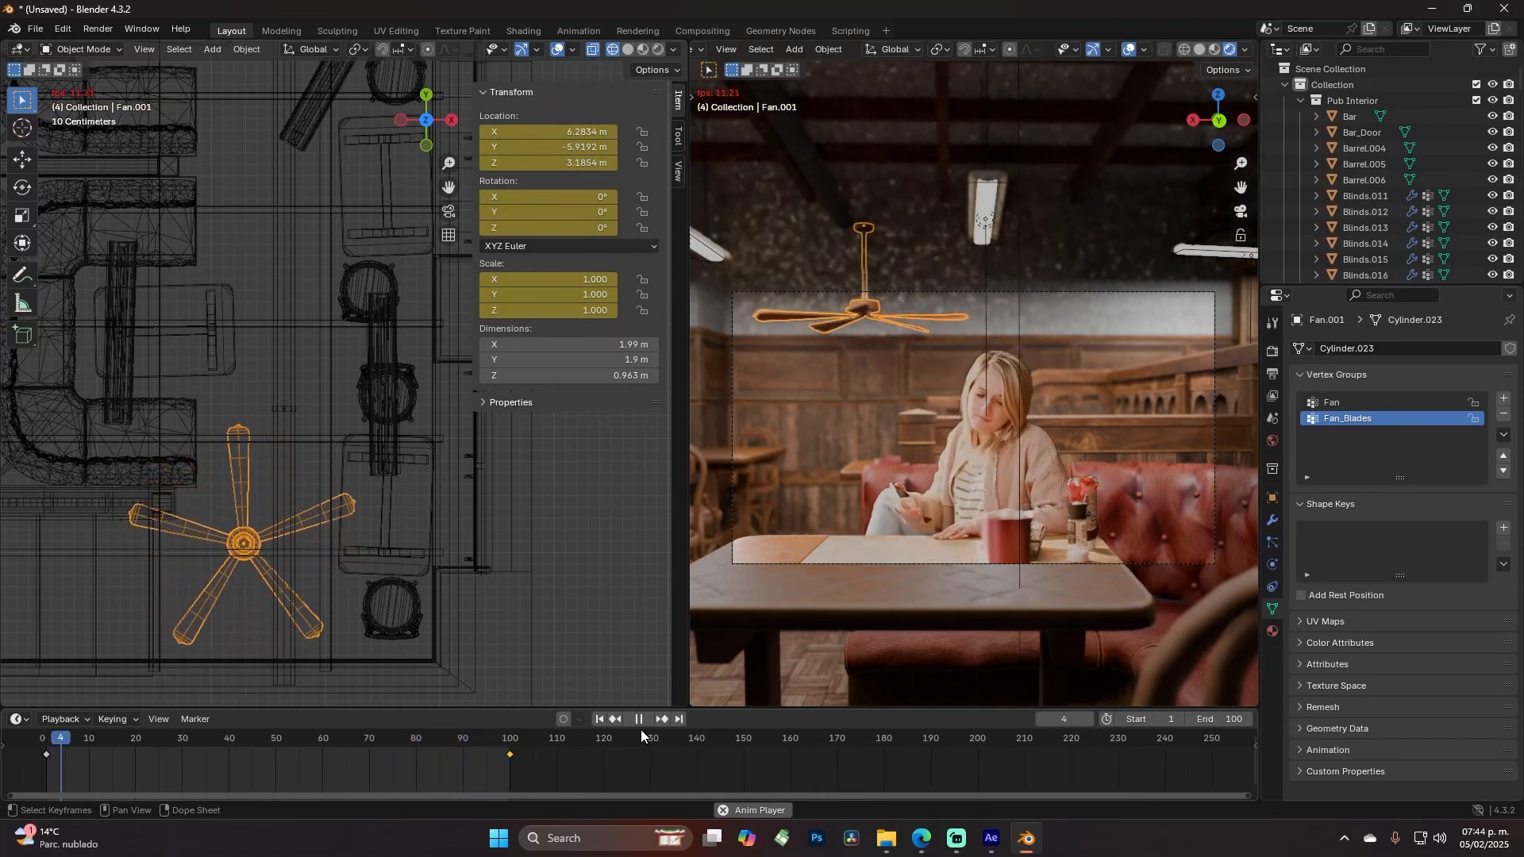
key("space")
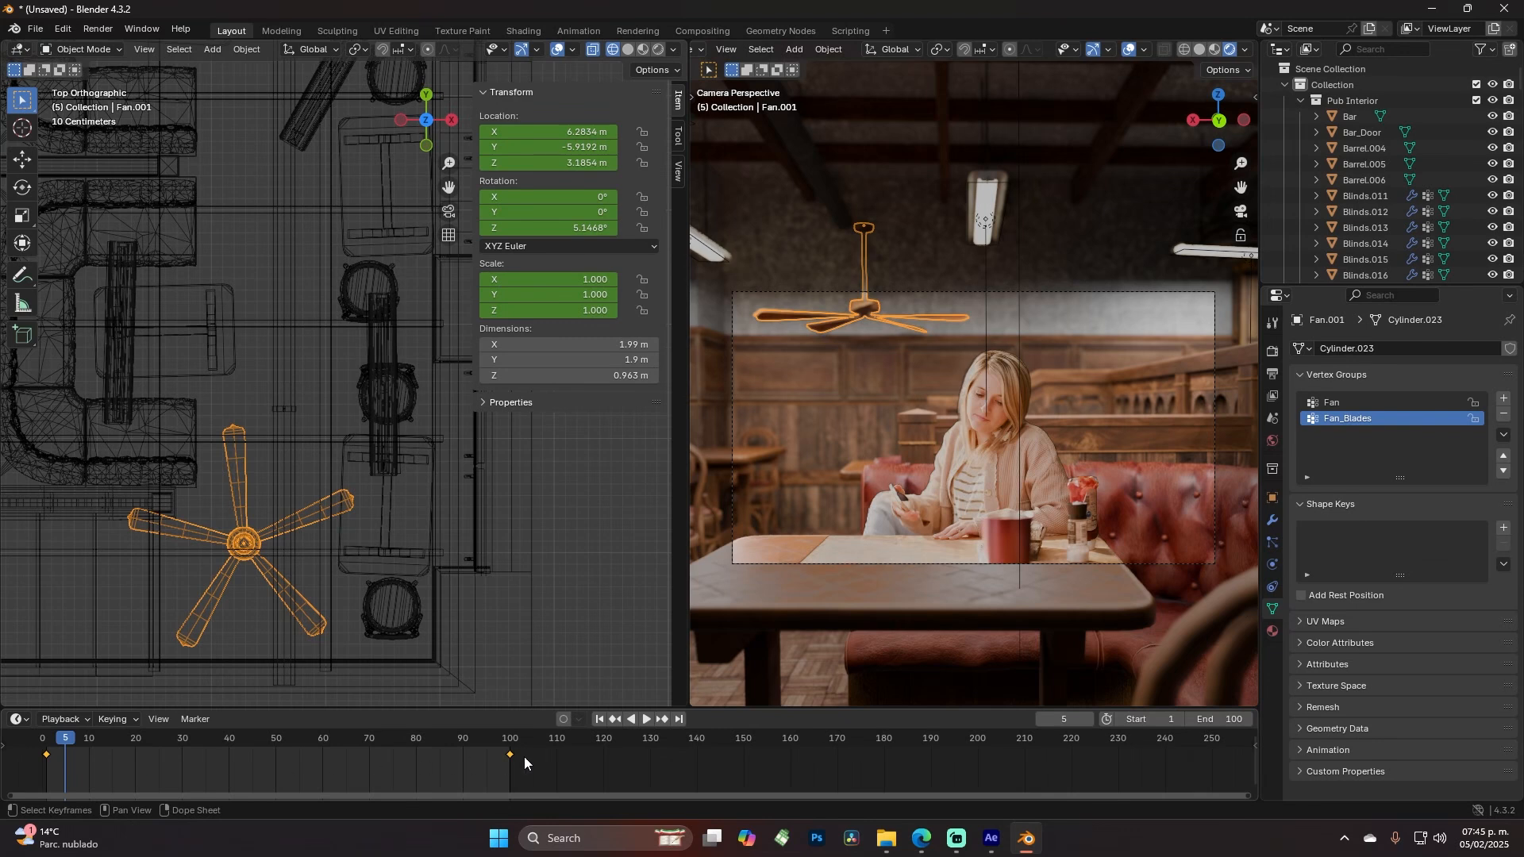
Set the handle type of the fan's rotation keyframes to Vector and play back the animation to check the spin
key("v")
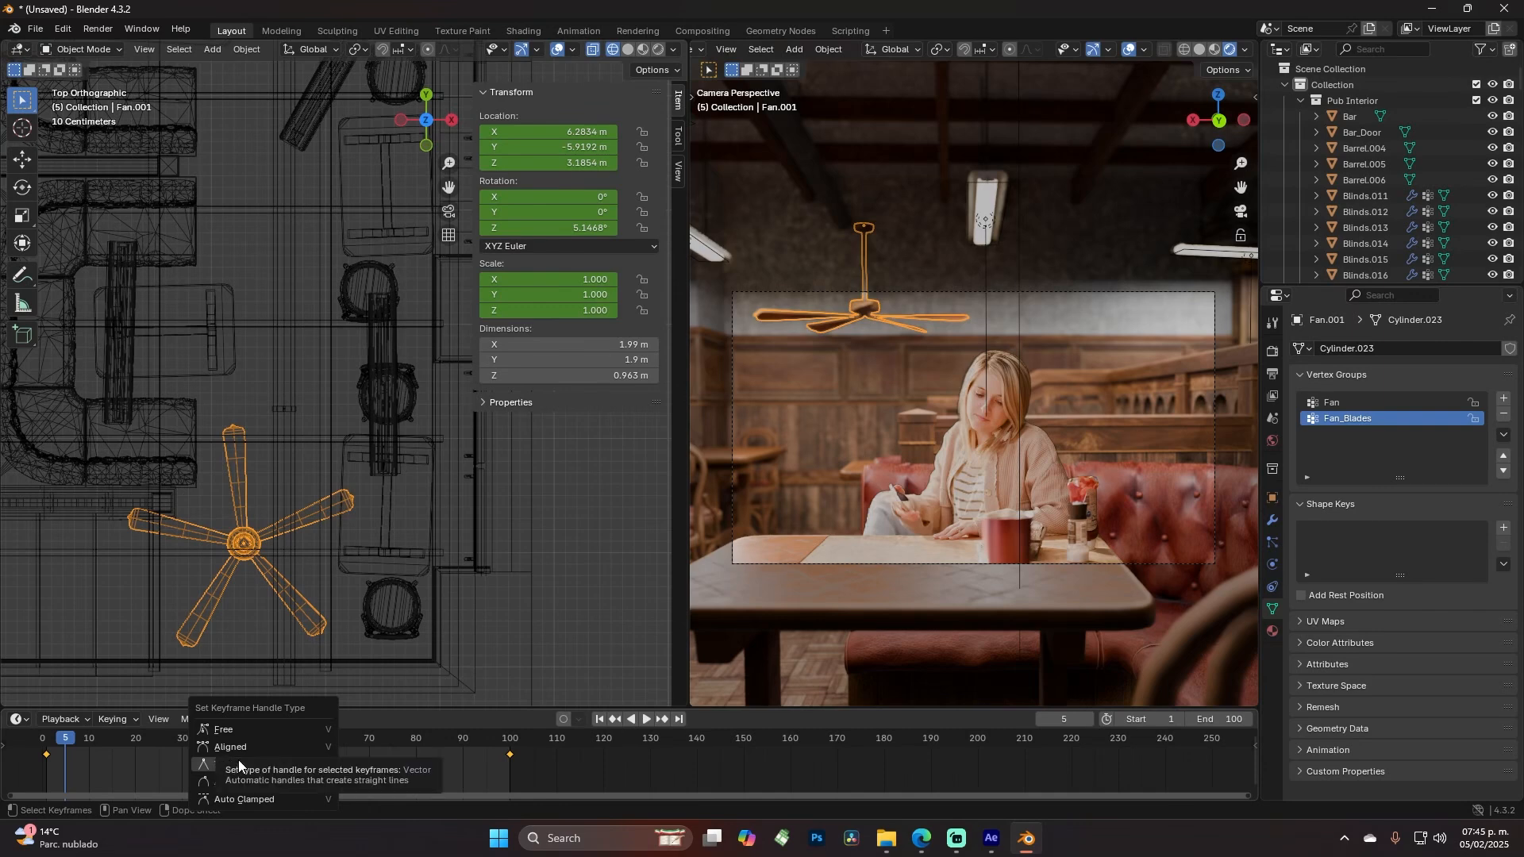
left_click(208, 765)
left_click_drag(98, 740, 46, 756)
key("space")
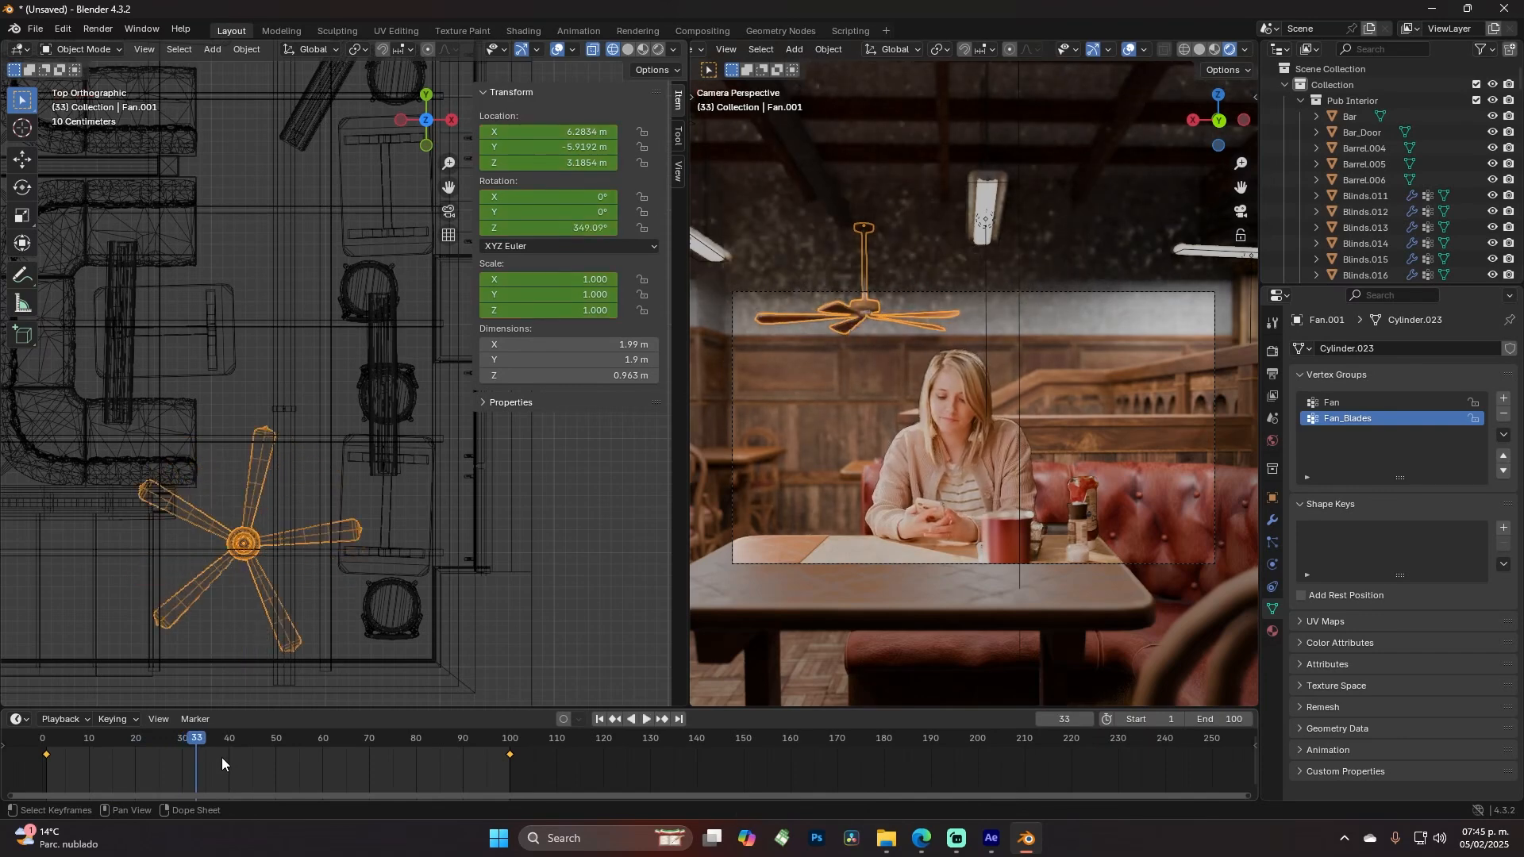
key("space")
key("space")
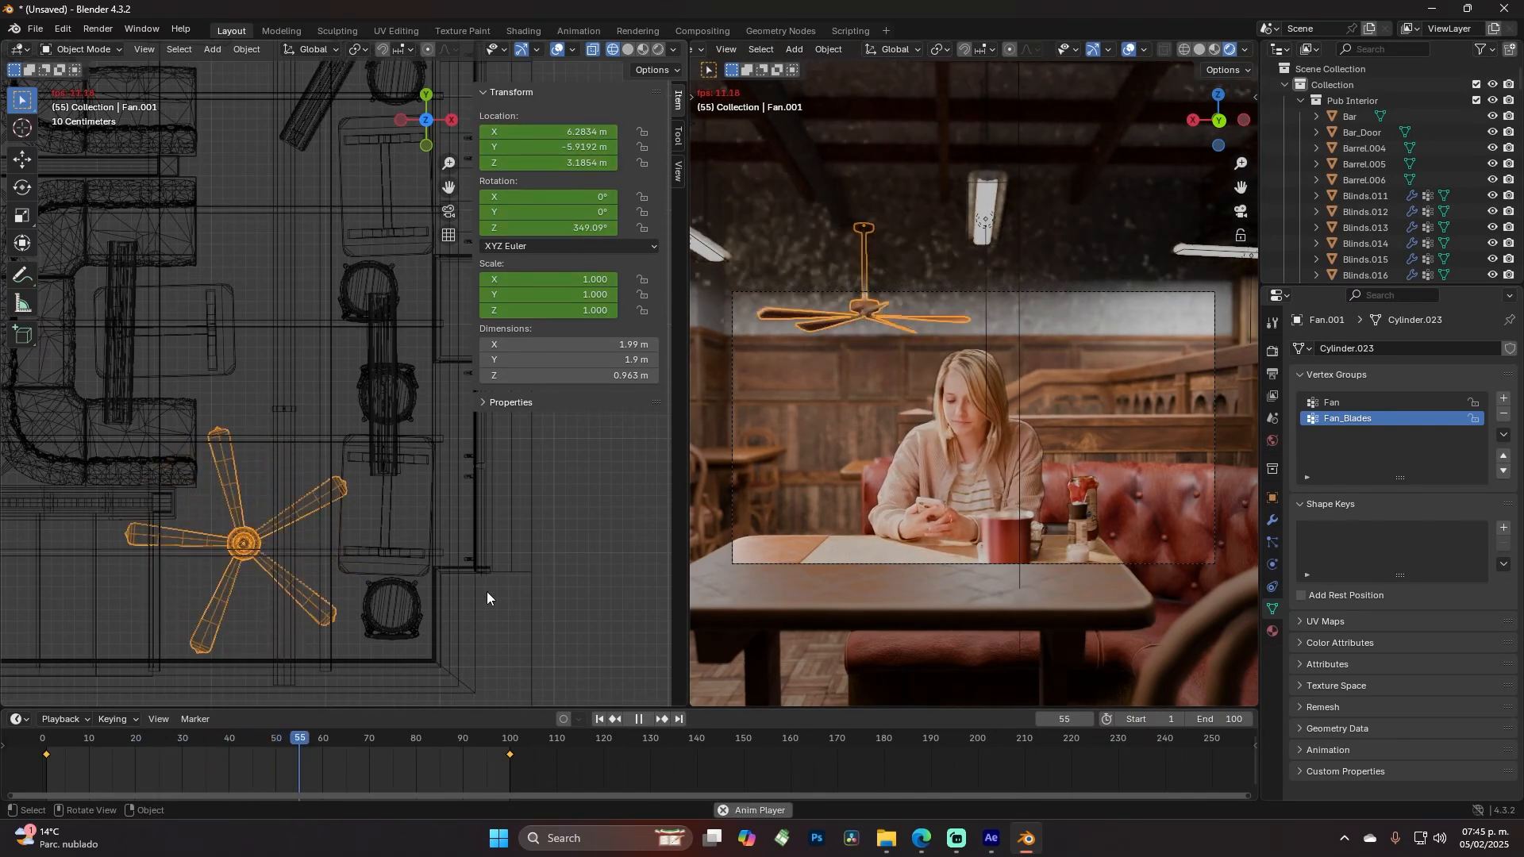
key("space")
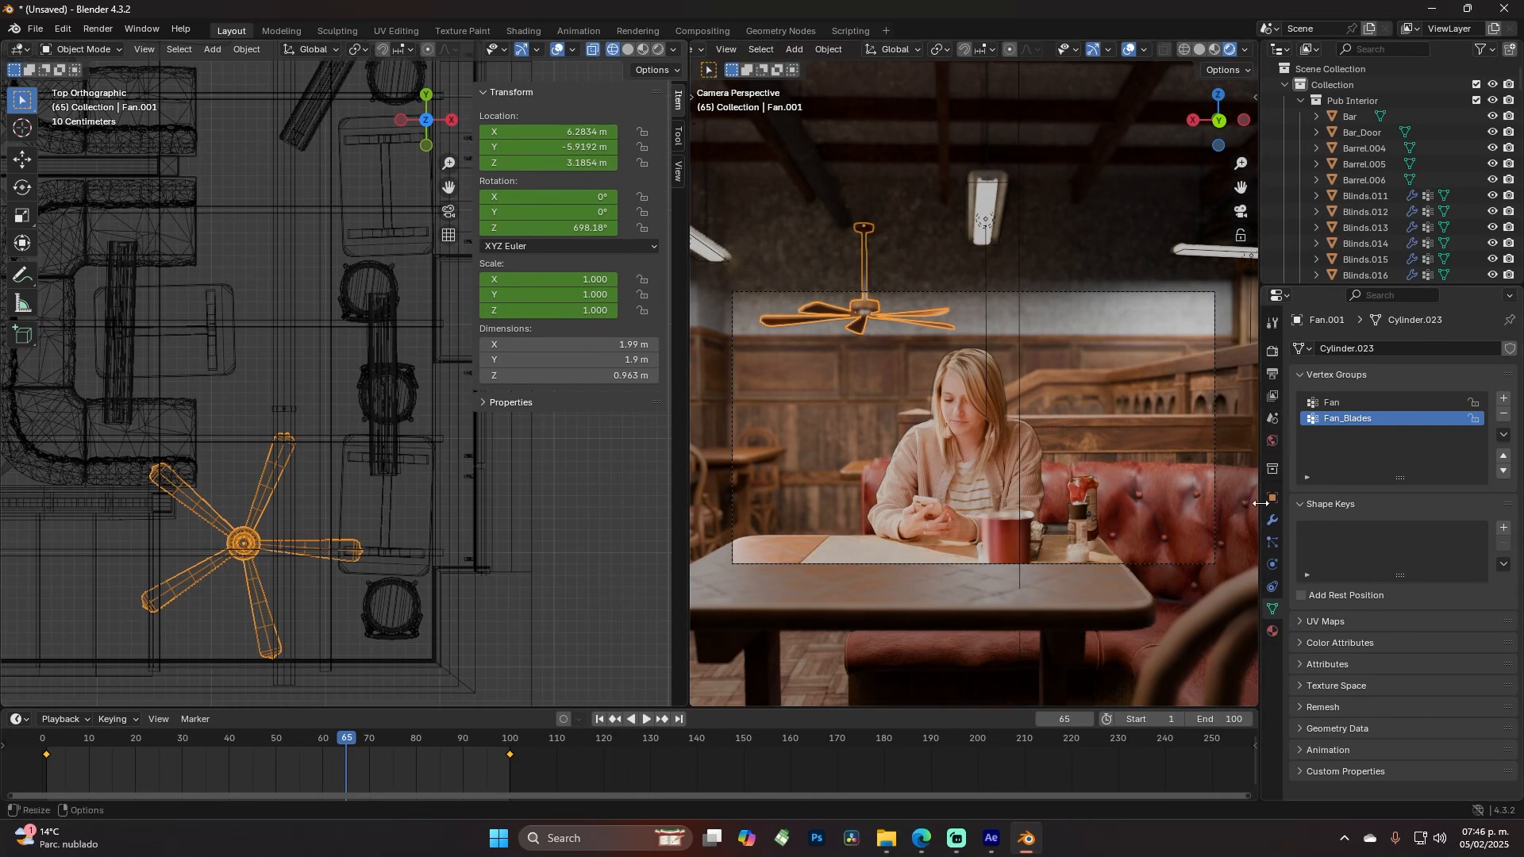
key("space")
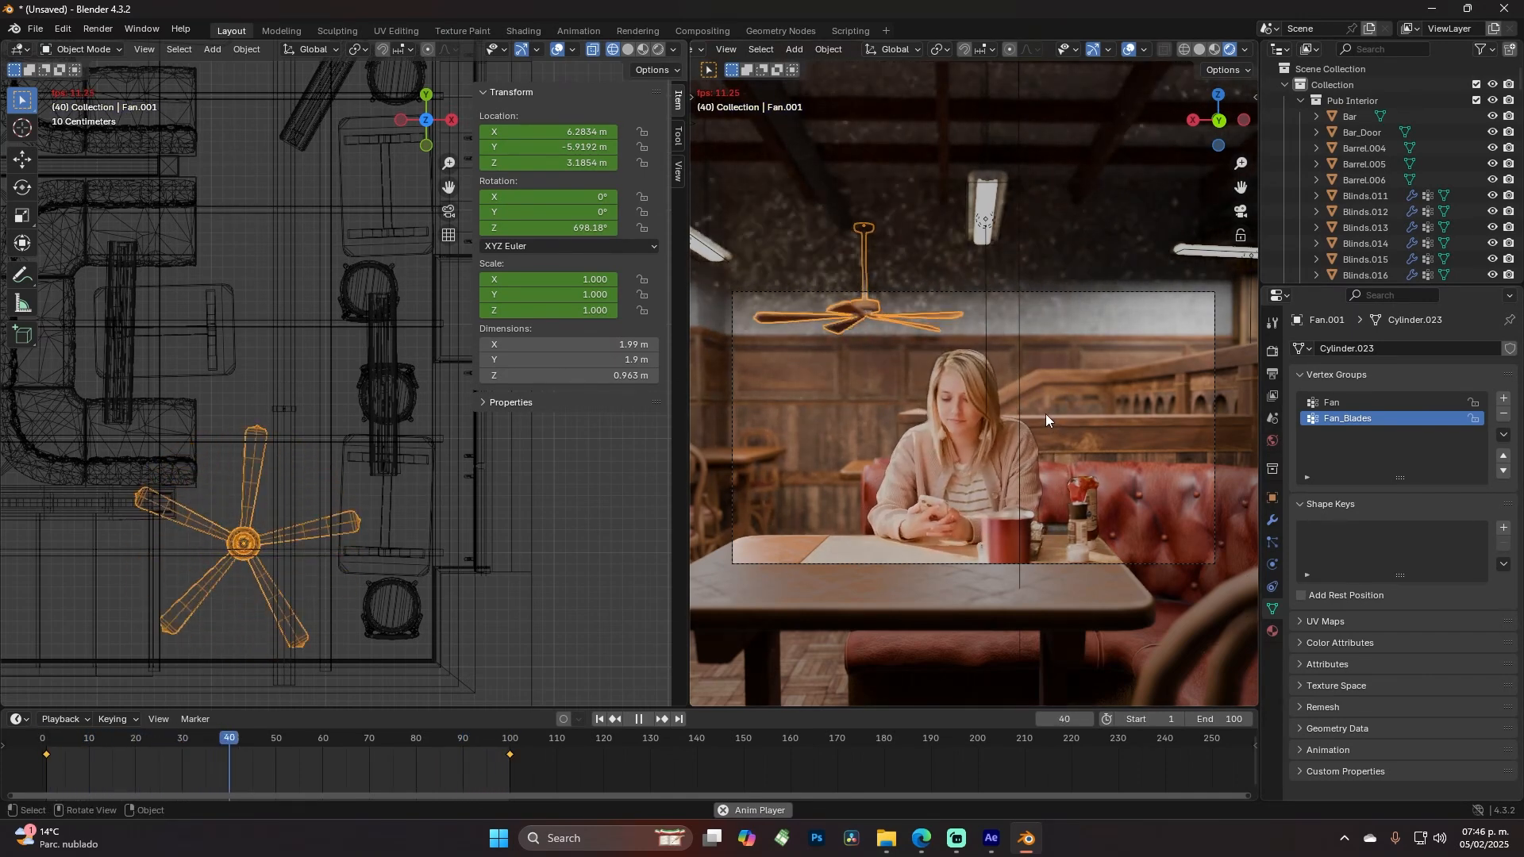
key("space")
Enable Motion Blur in the EEVEE render settings and set its steps to 2
left_click(1049, 509)
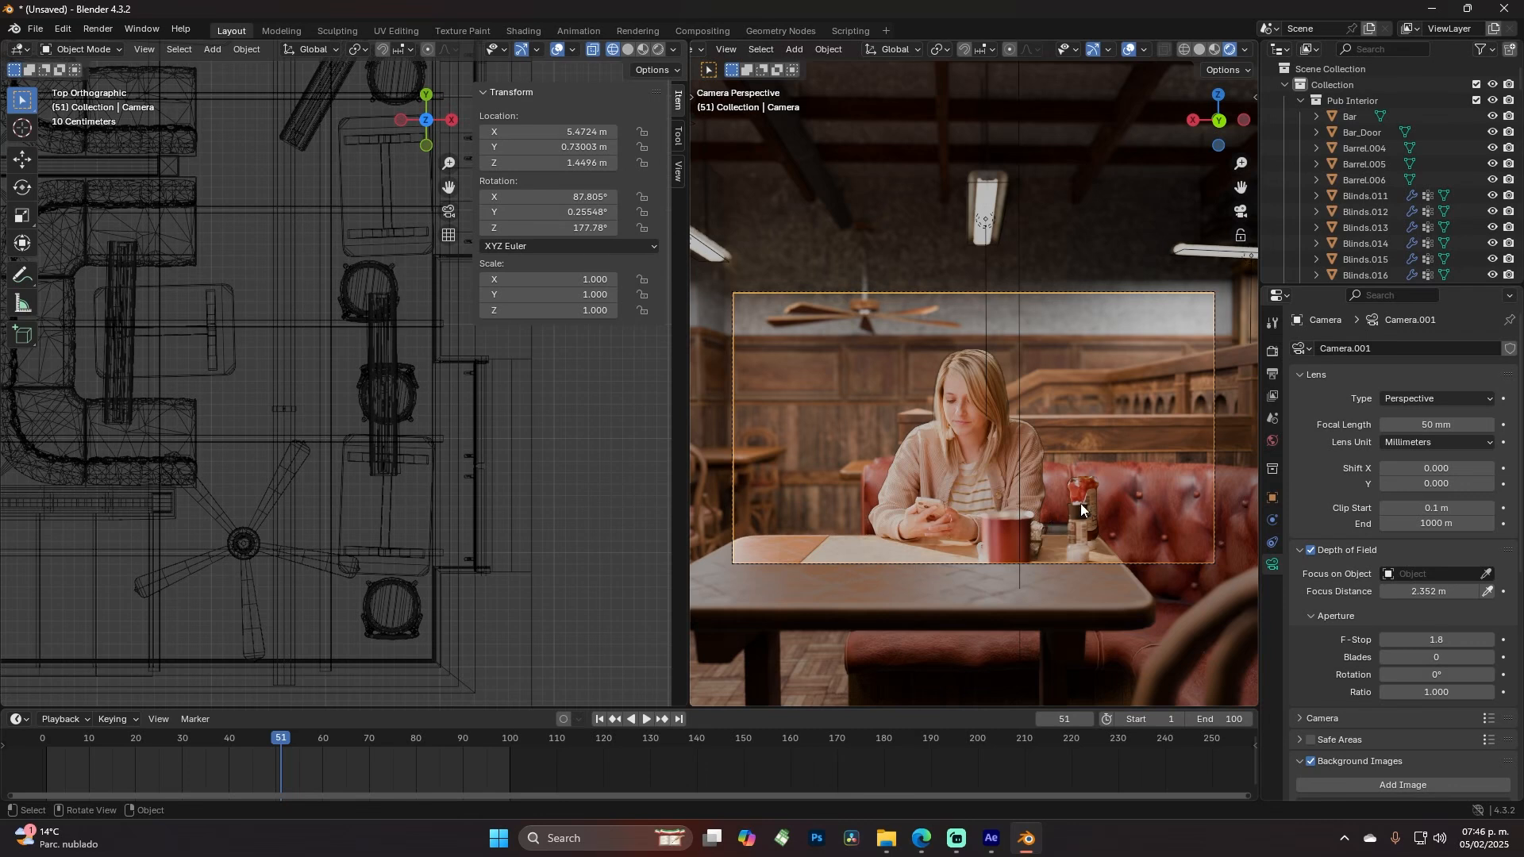
left_click(1274, 353)
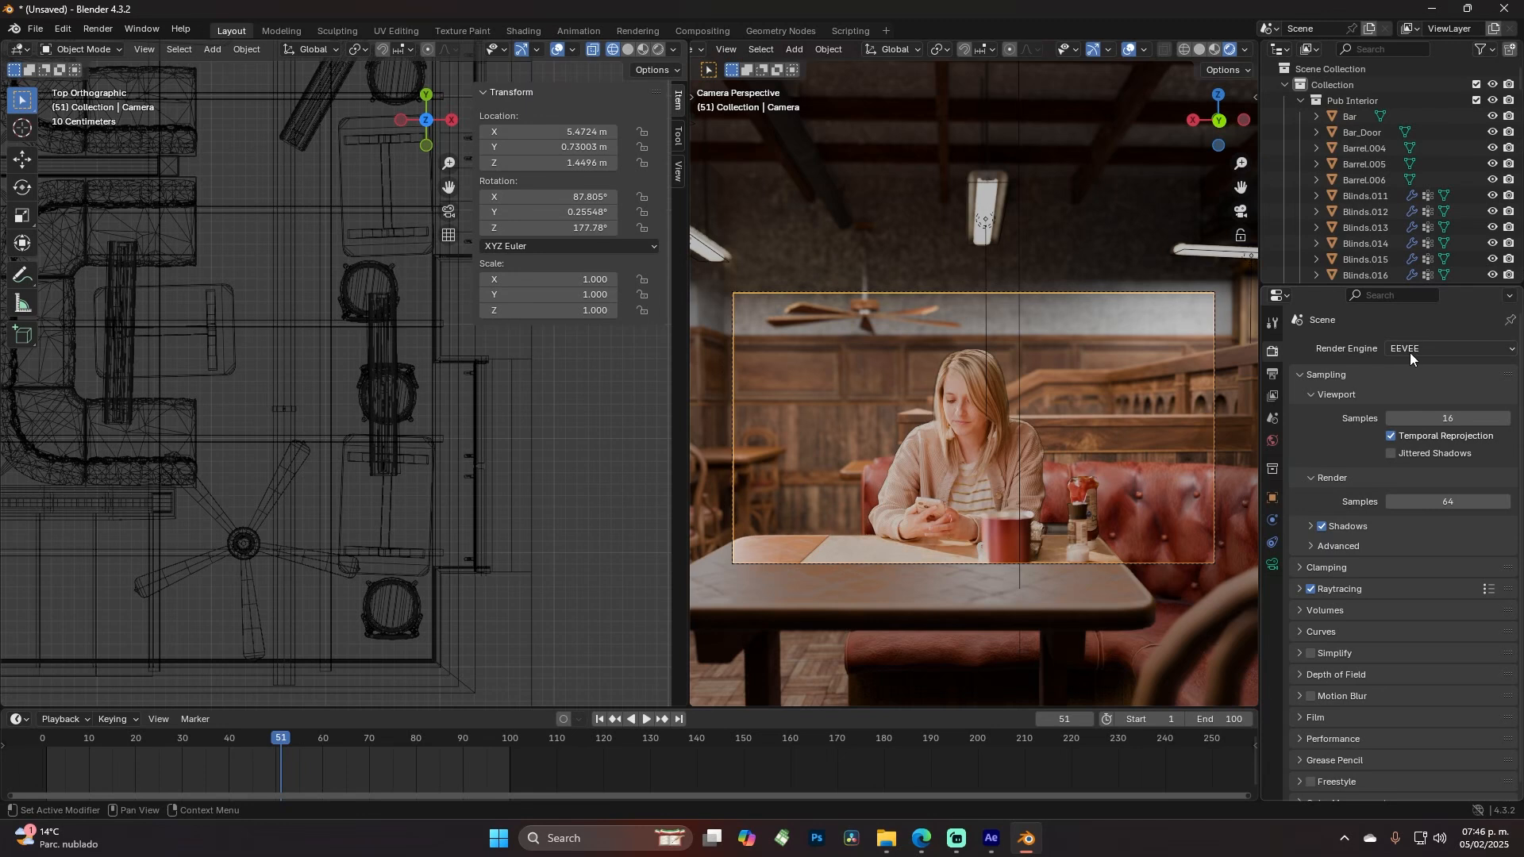
scroll(1364, 500, "down", 1)
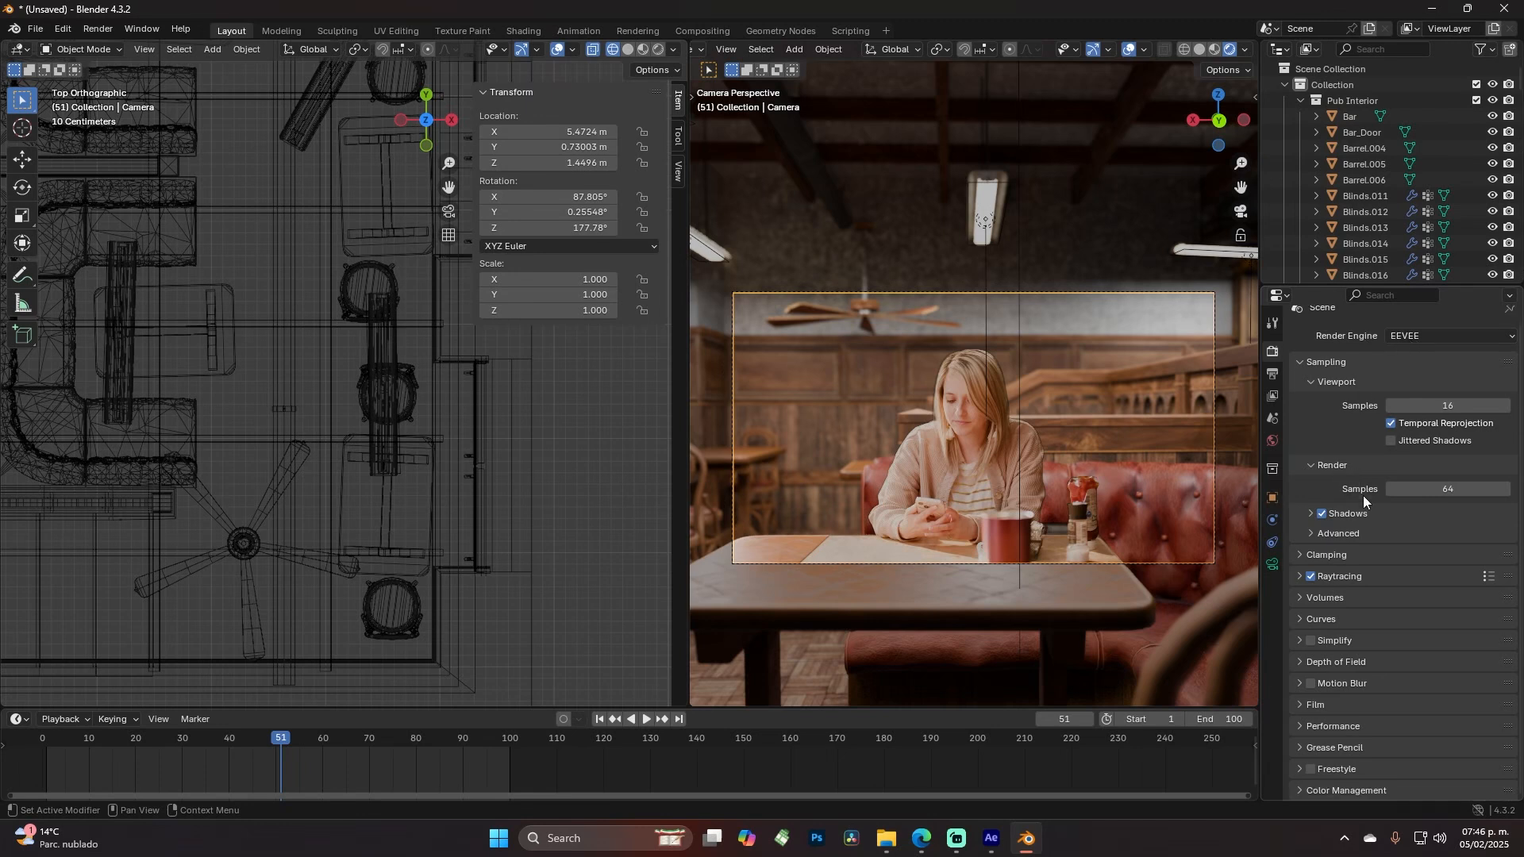
left_click(1300, 683)
scroll(1370, 686, "down", 1)
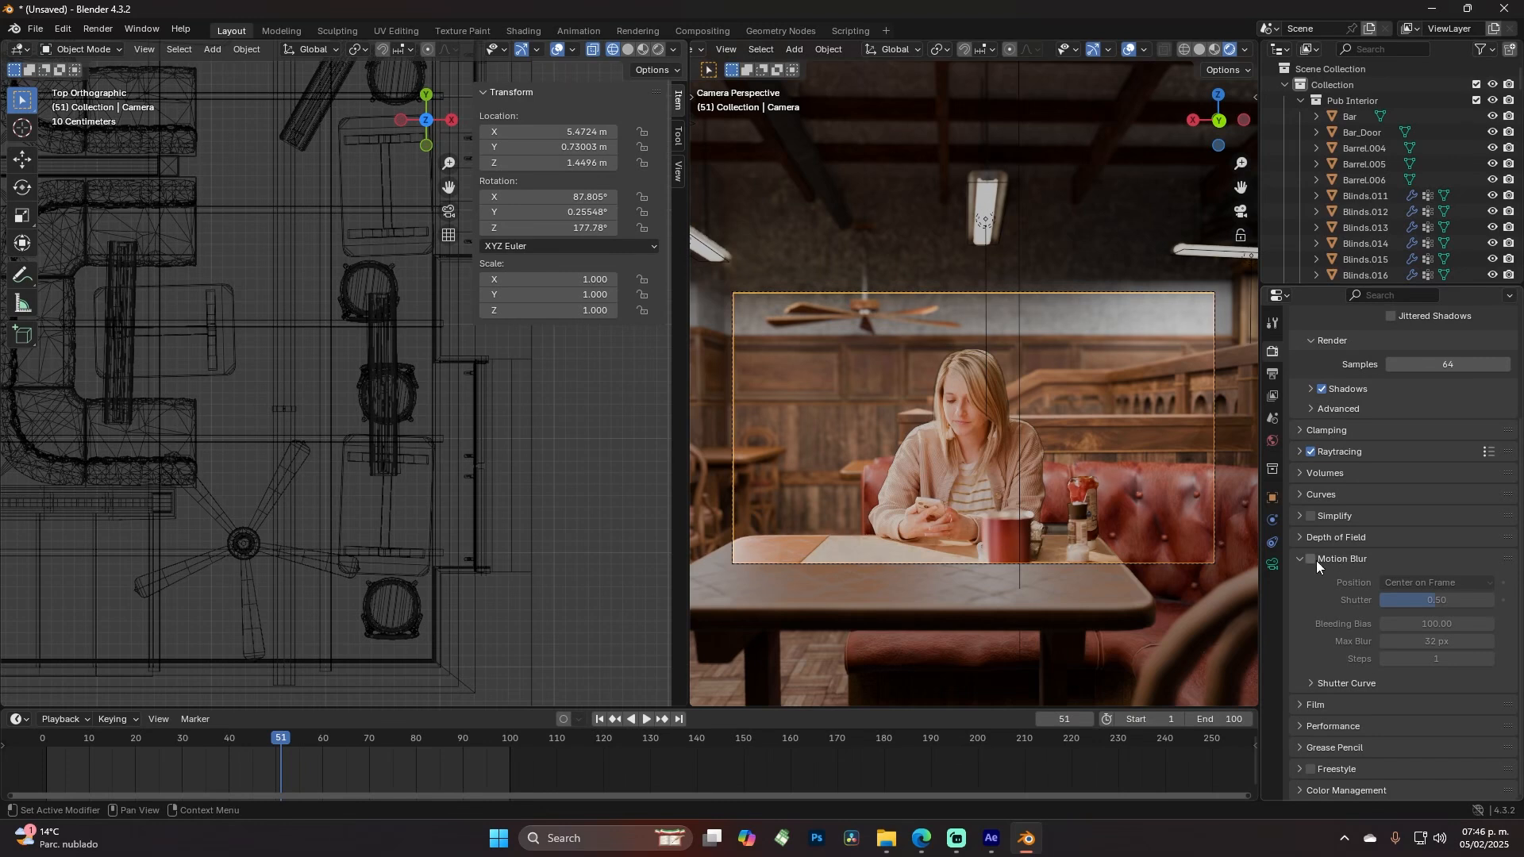
left_click(1311, 559)
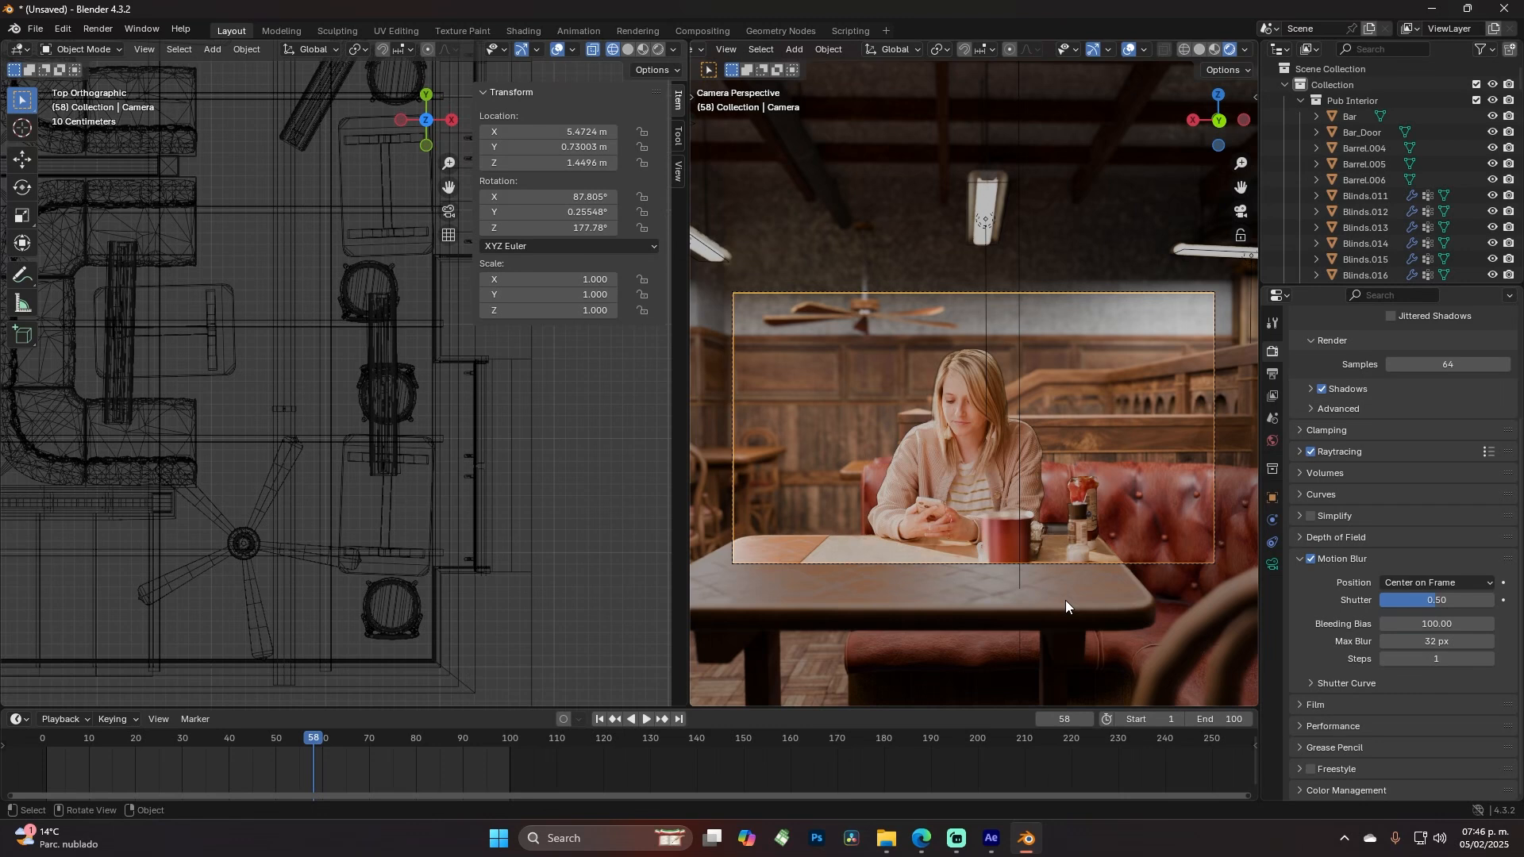
left_click(1442, 660)
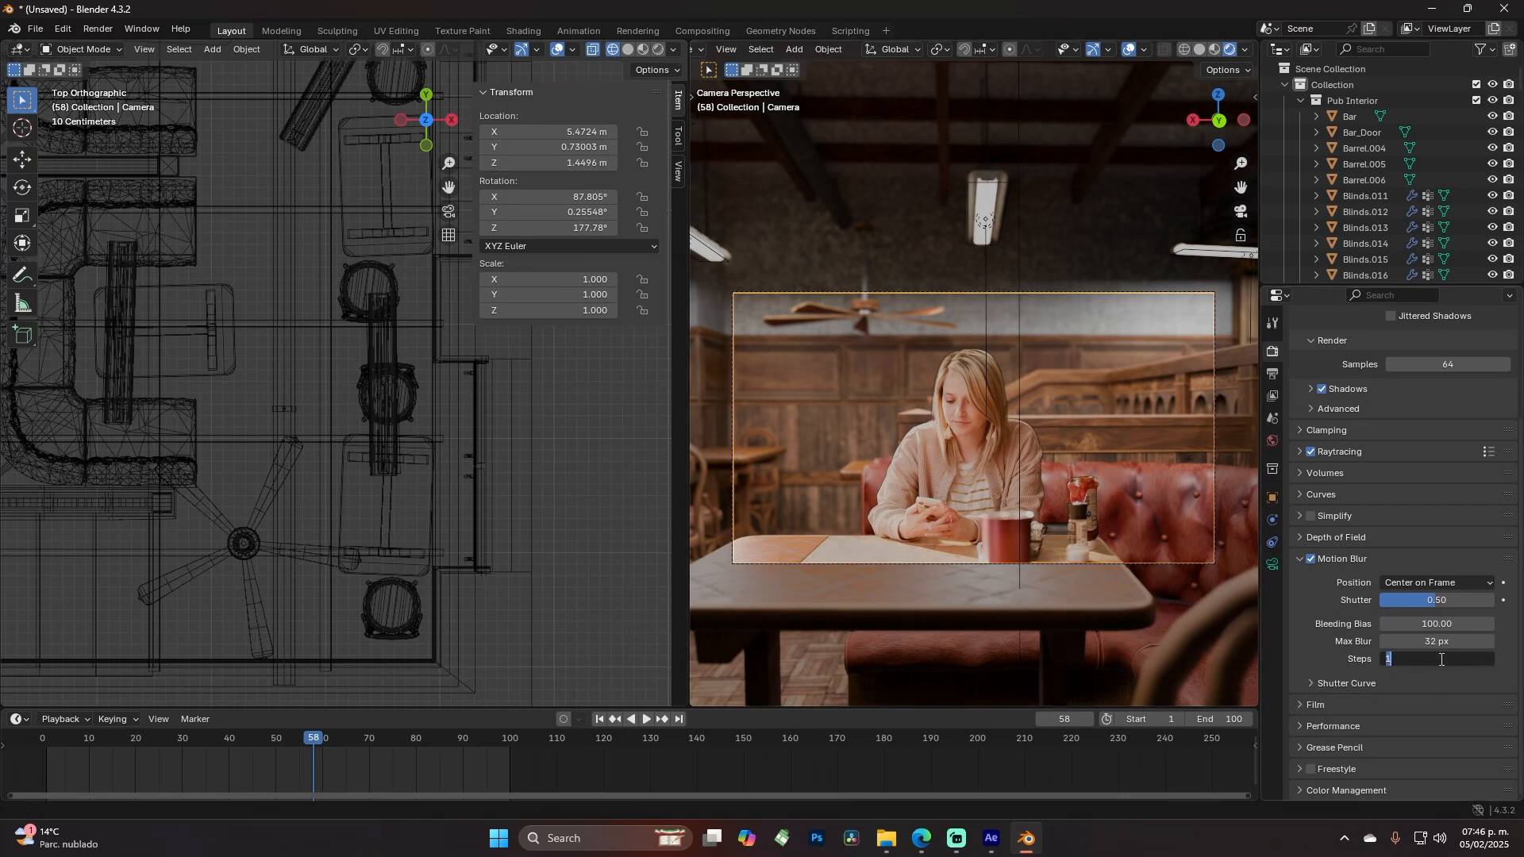
key("Return")
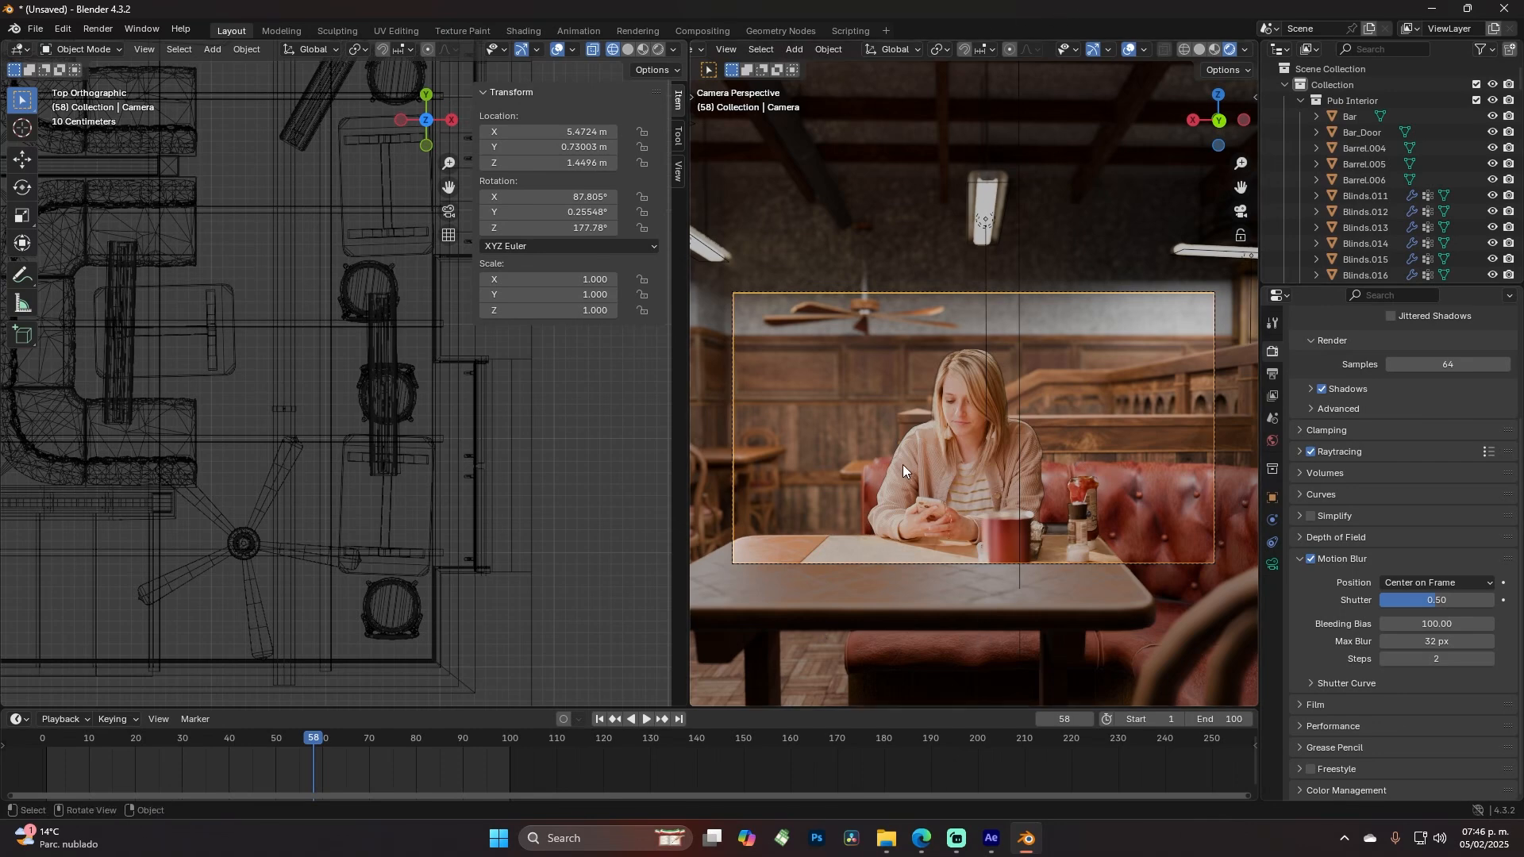
Save the scene as Bar-2 in the 01.Project folder
key("ctrl+s")
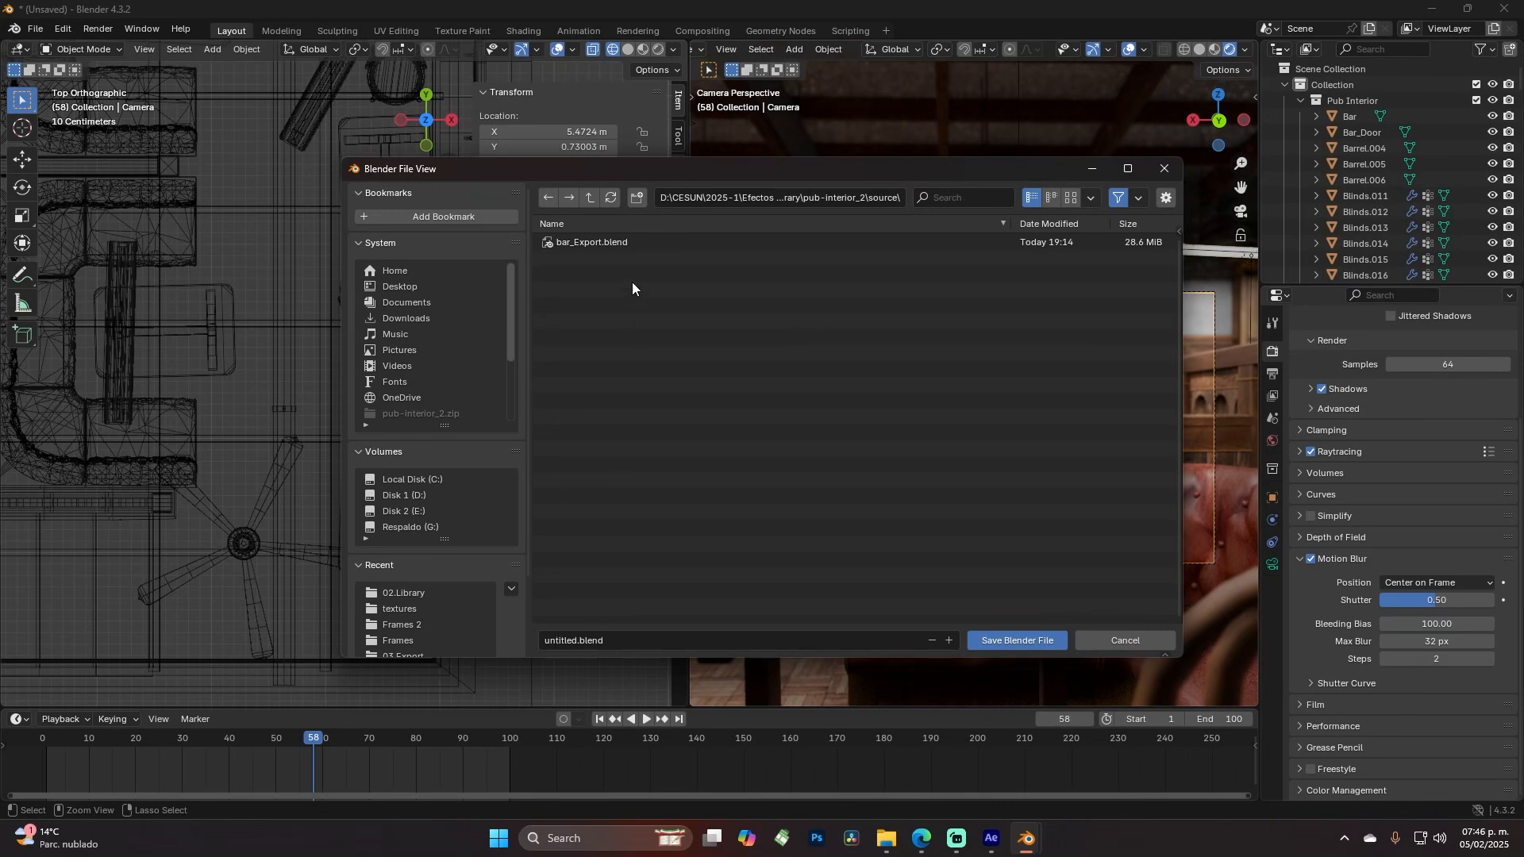
left_click(595, 197)
left_click(594, 197)
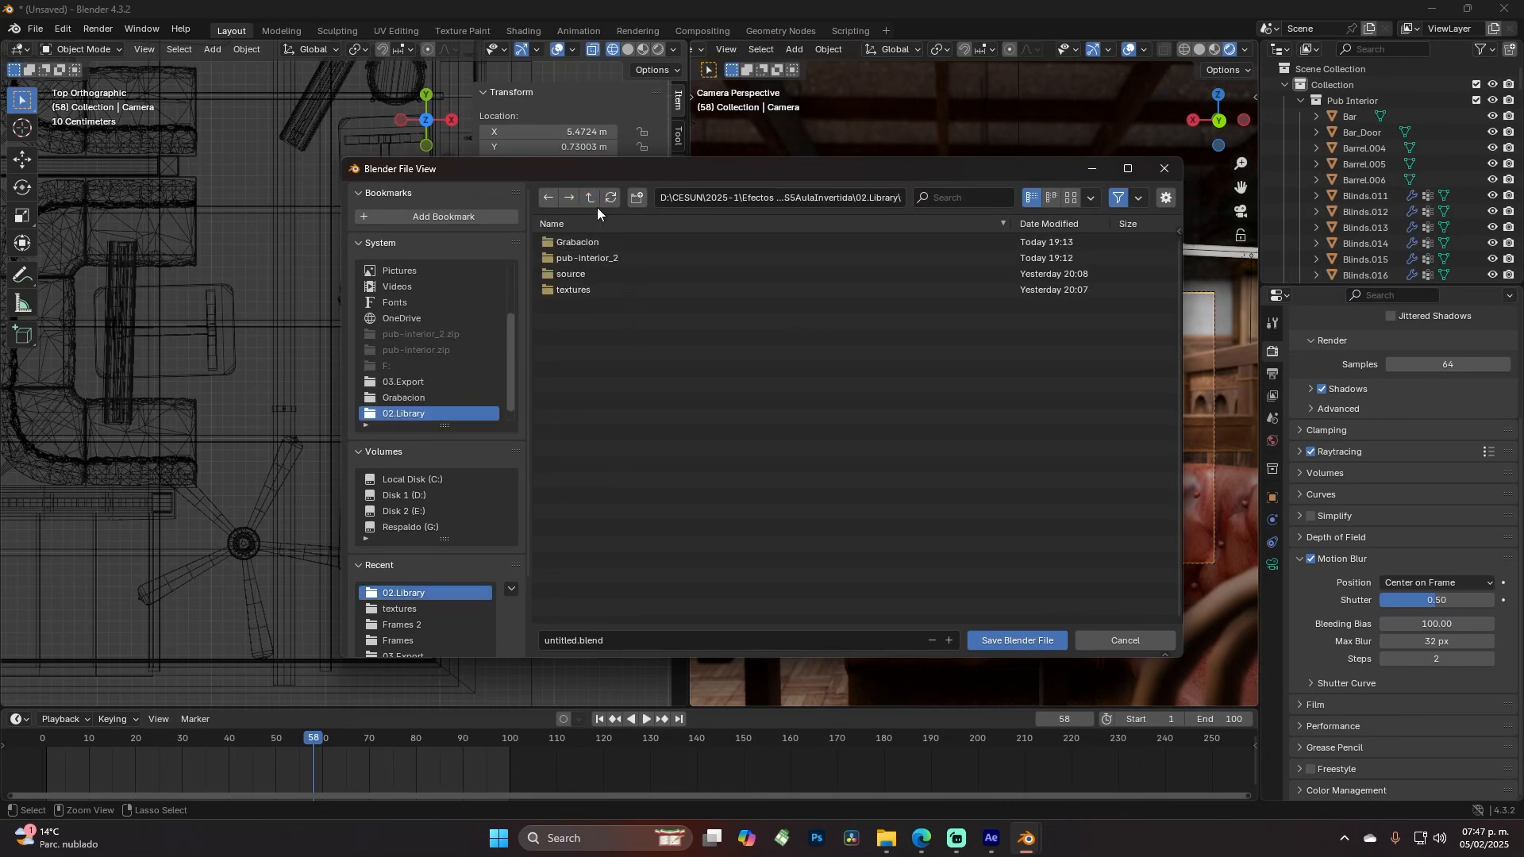
left_click(594, 202)
left_click(605, 244)
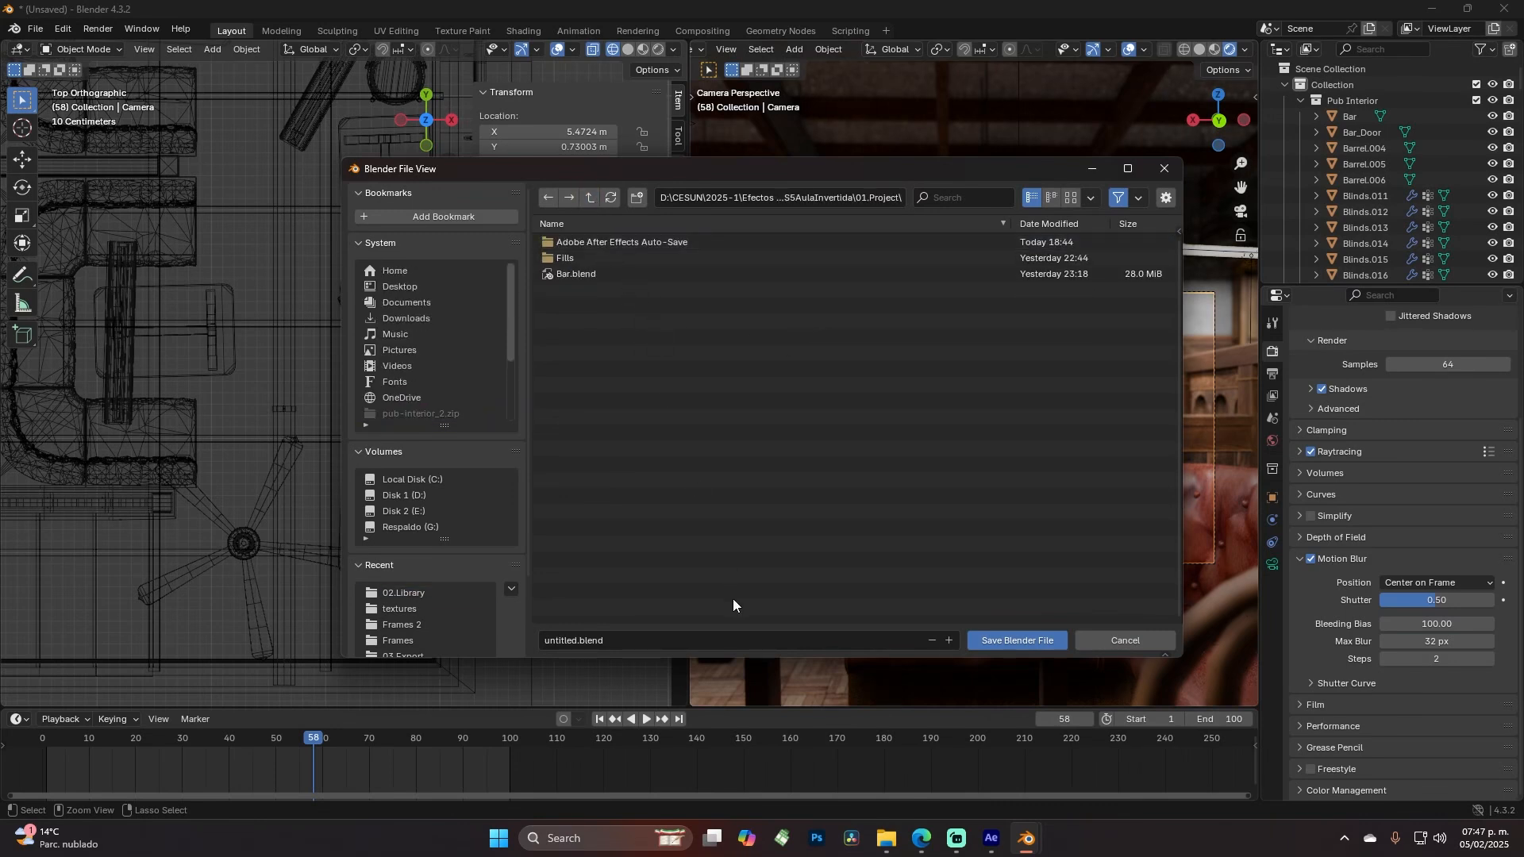
left_click(679, 643)
type("Bar-2")
key("Return")
left_click(1027, 640)
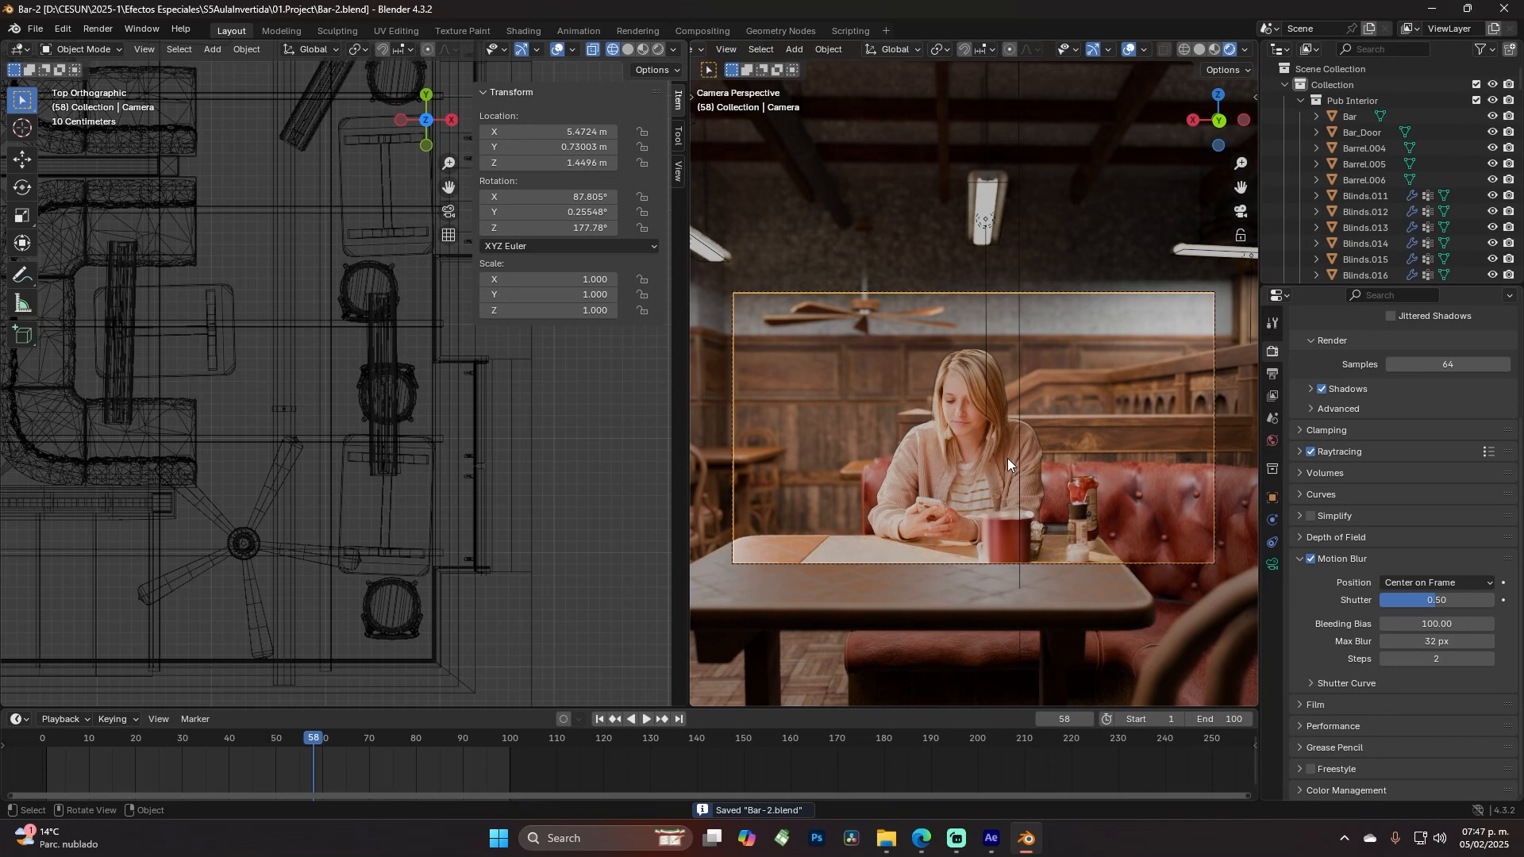
Switch the camera viewport to solid shading, render the current frame, inspect the result and close the render
left_click(1198, 49)
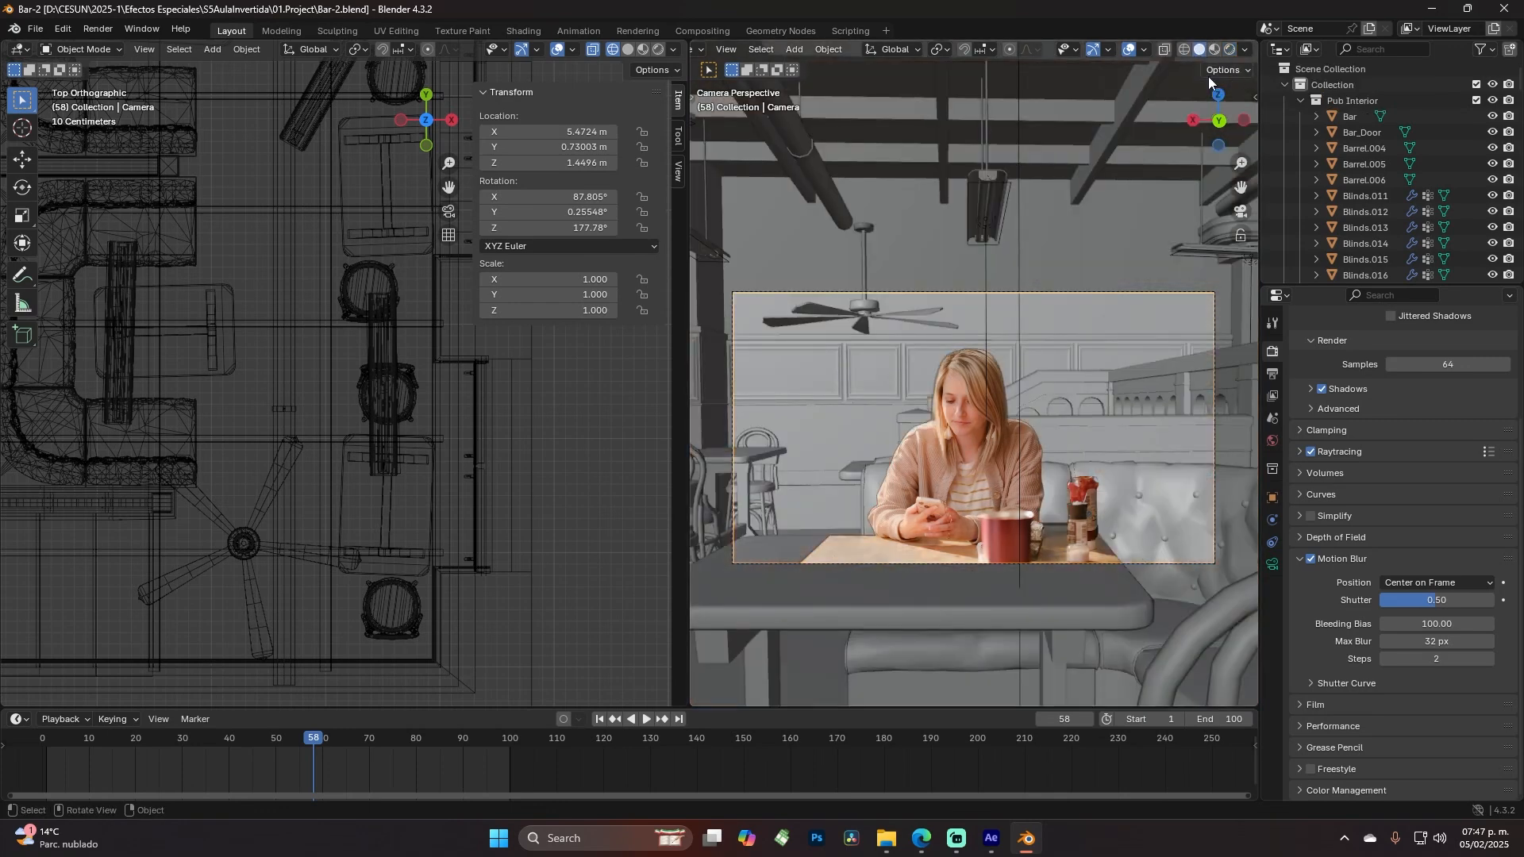
key("F12")
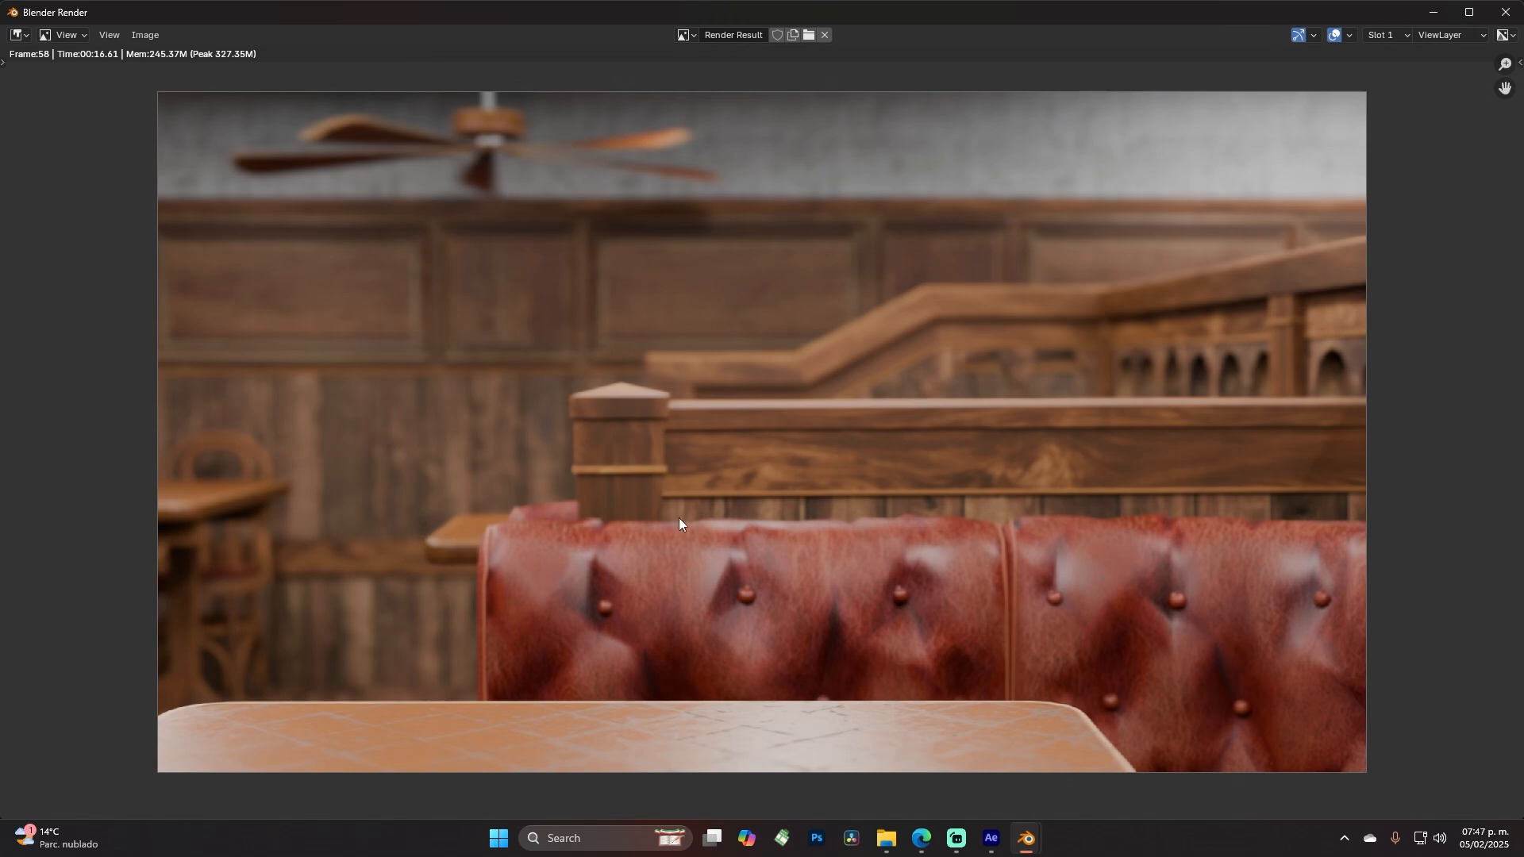
scroll(929, 466, "up", 1)
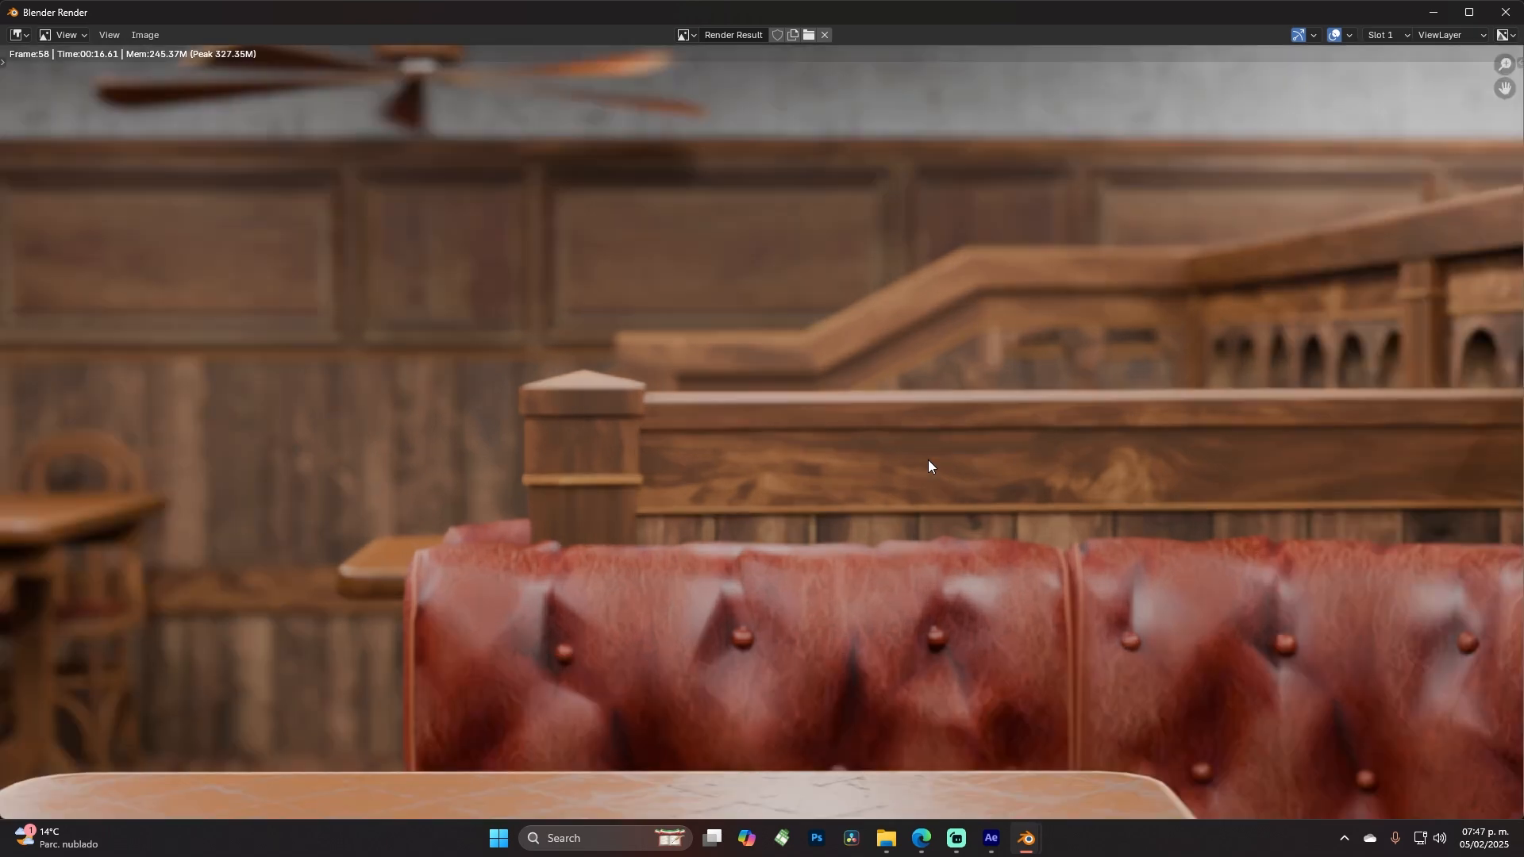
key("Escape")
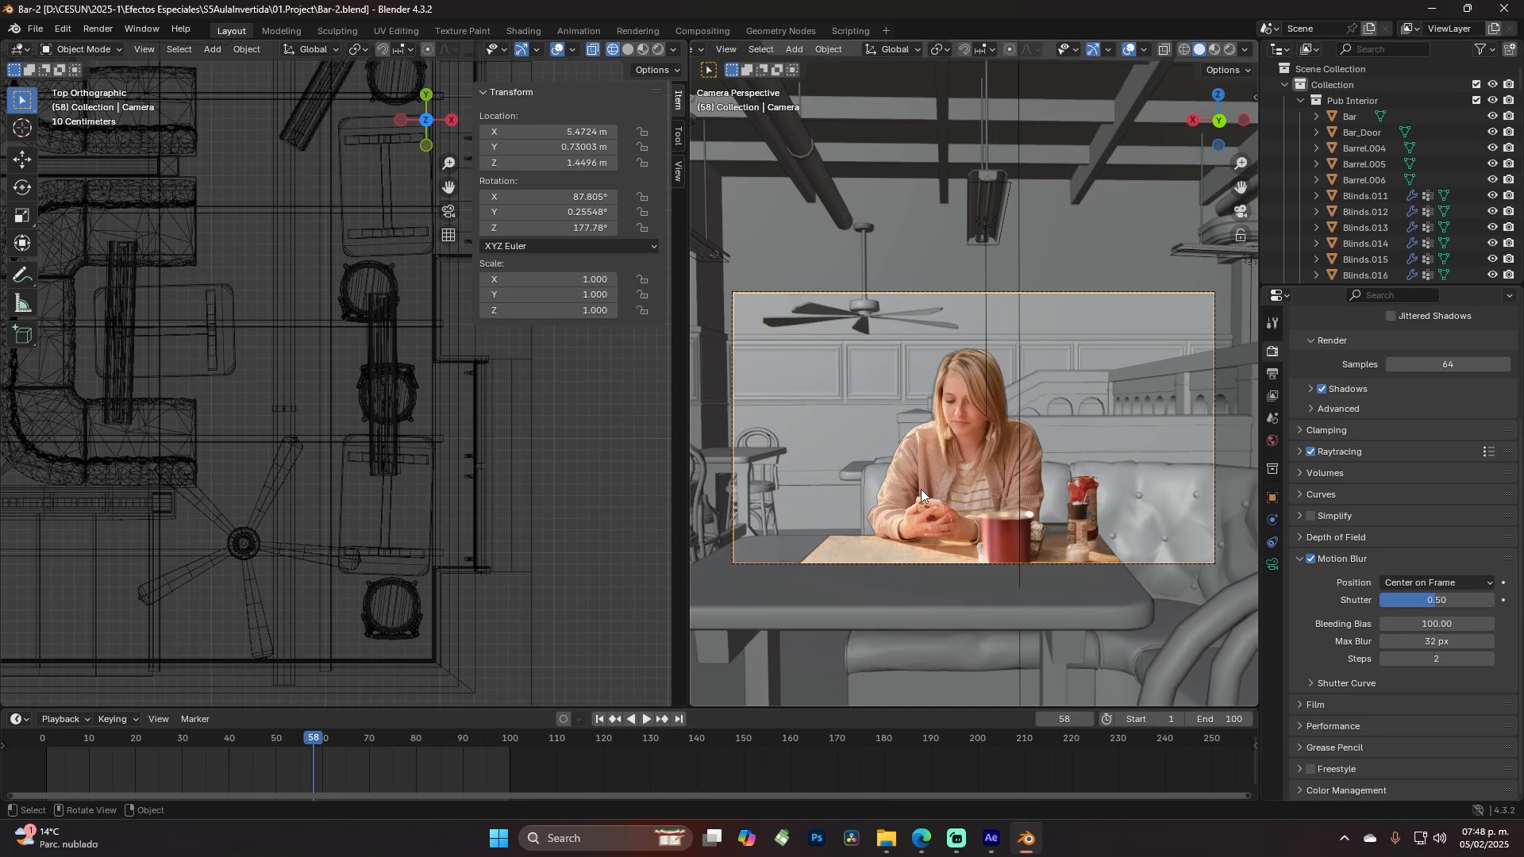
Review the output settings and browse for the render output path, navigating to the 02.Library project folder
left_click(1273, 373)
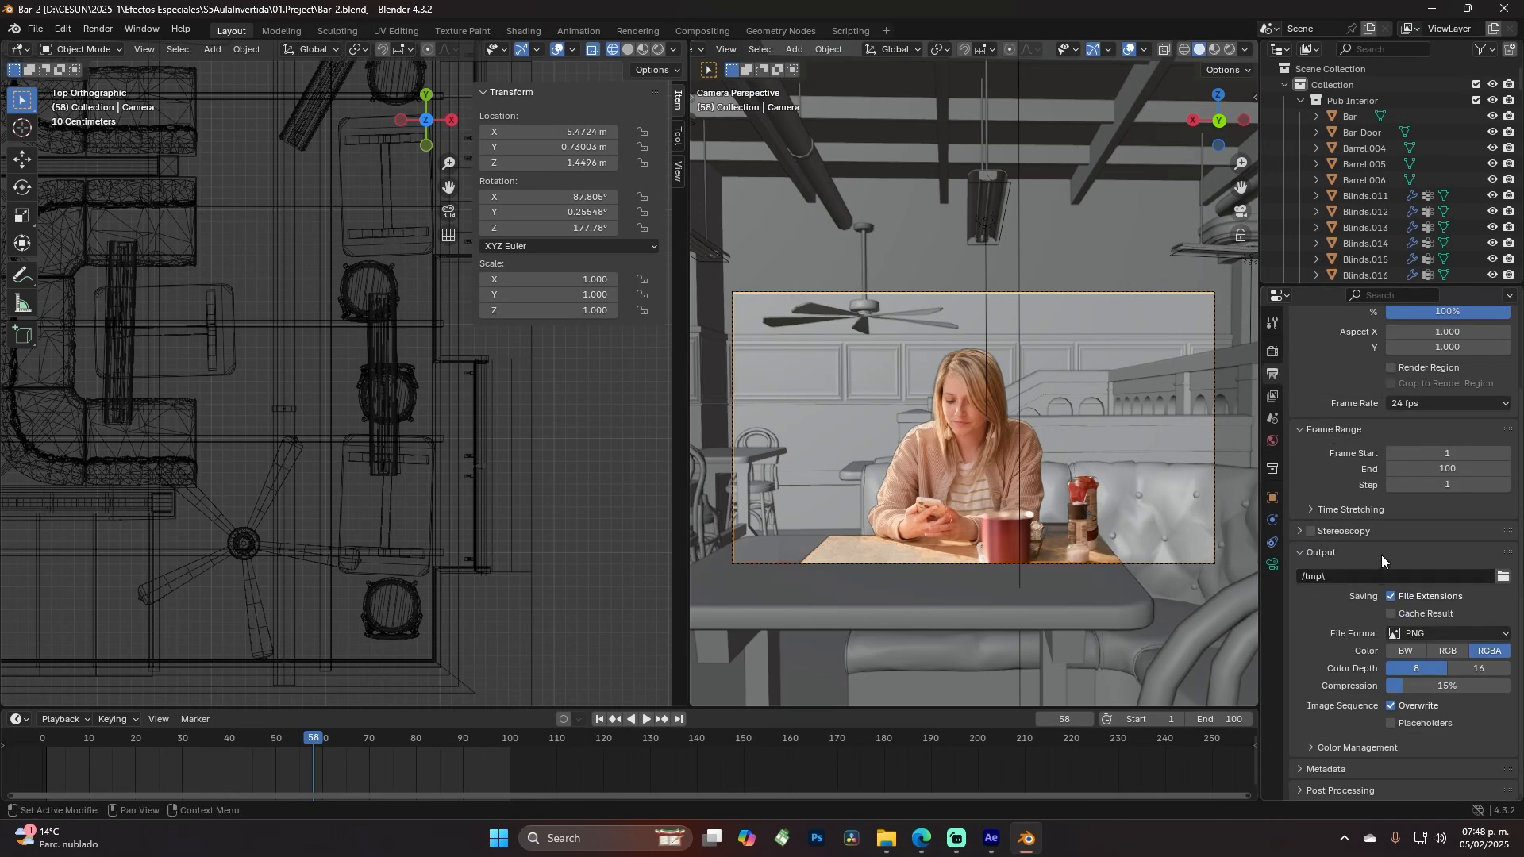
scroll(1335, 399, "up", 3)
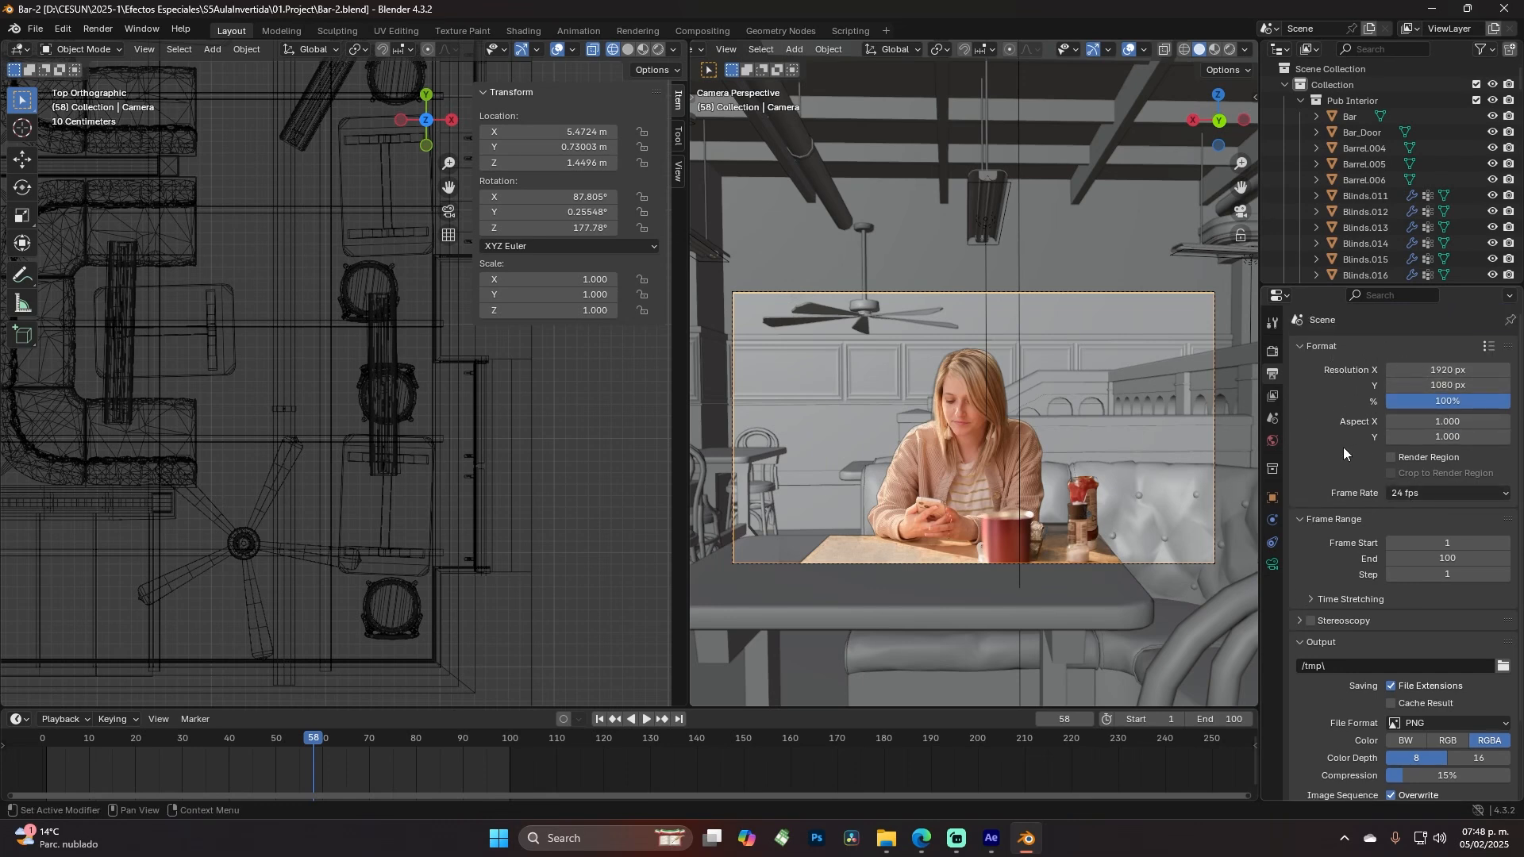
scroll(1343, 446, "down", 1)
scroll(1343, 447, "down", 2)
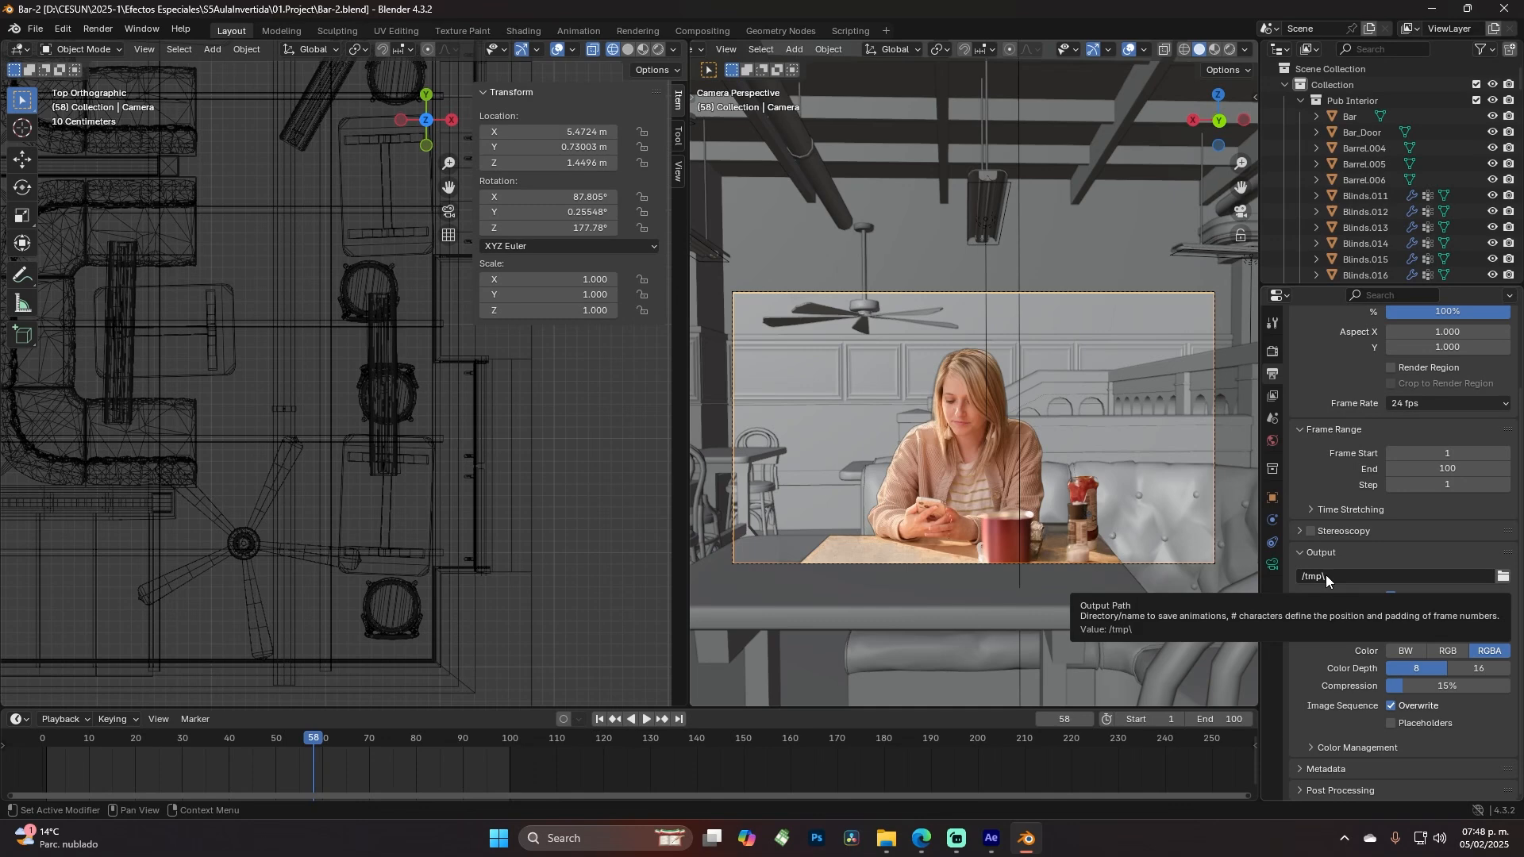
left_click(1503, 580)
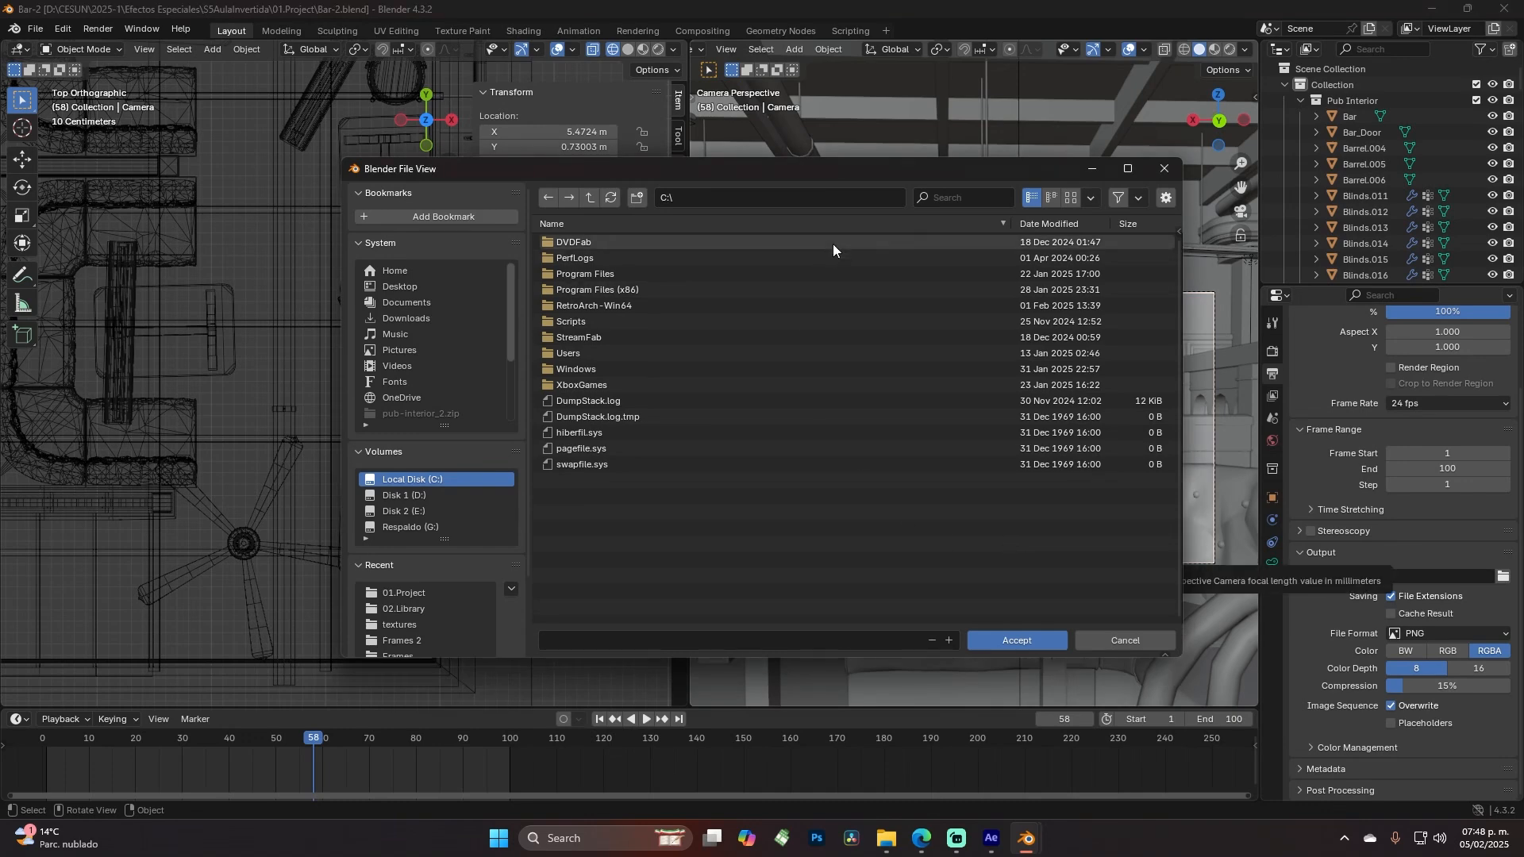
left_click(812, 198)
key("ctrl+v")
key("Return")
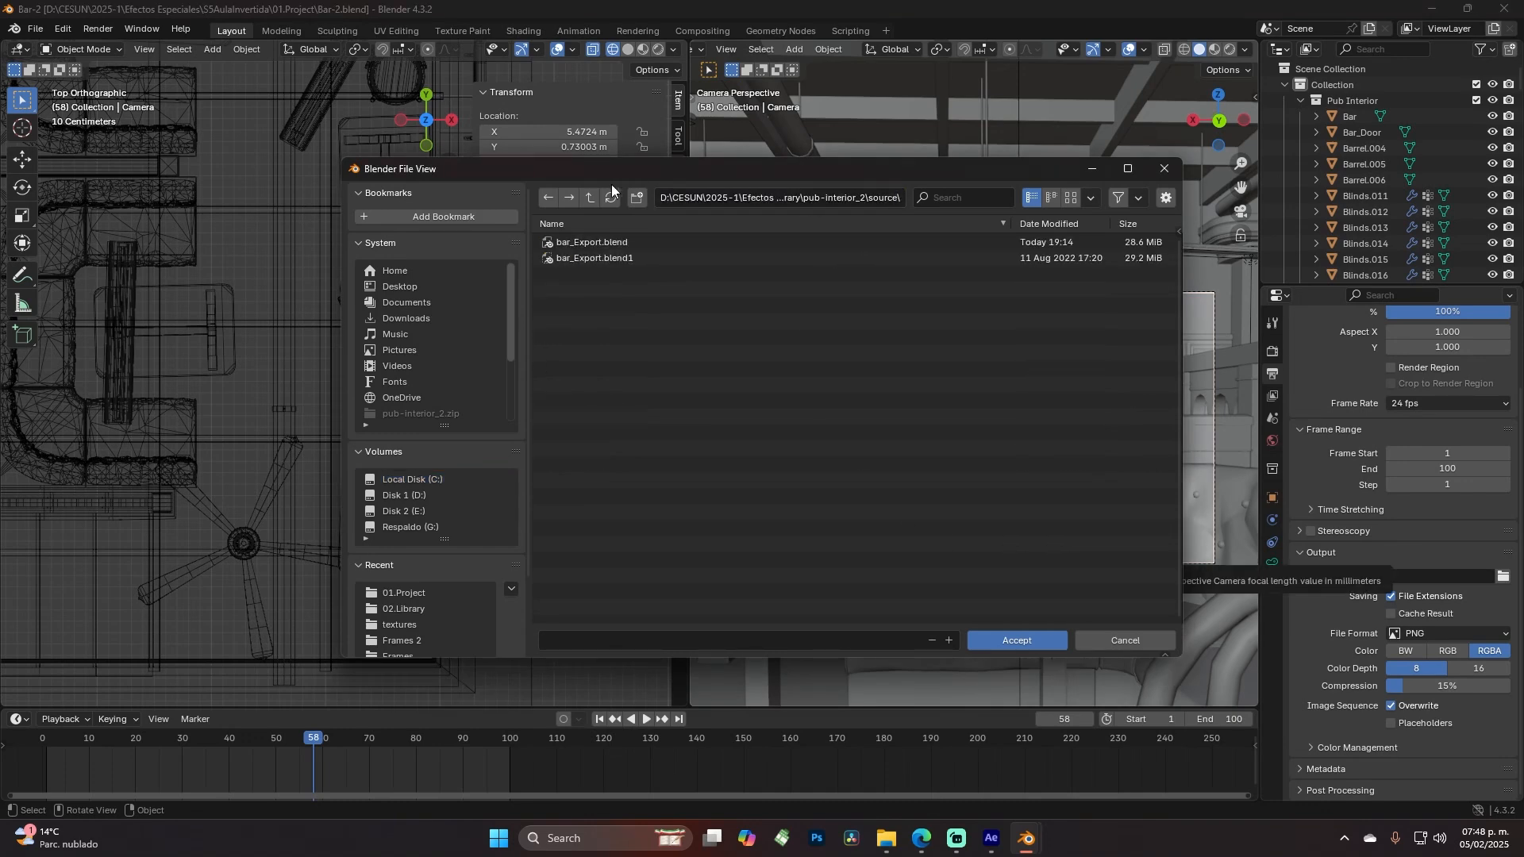
left_click(591, 196)
left_click(591, 197)
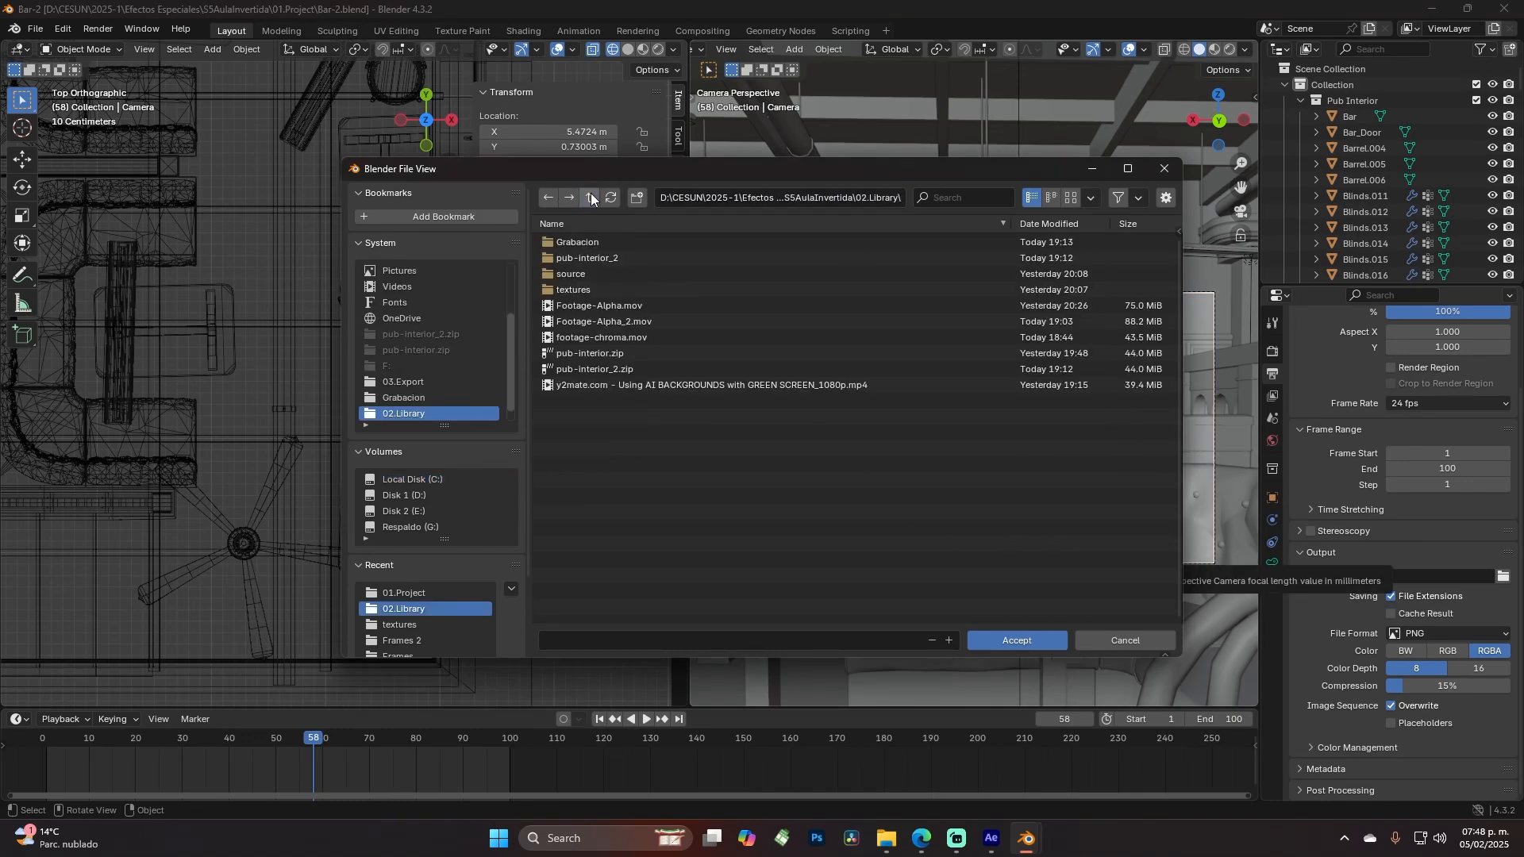
left_click(592, 197)
left_click(584, 258)
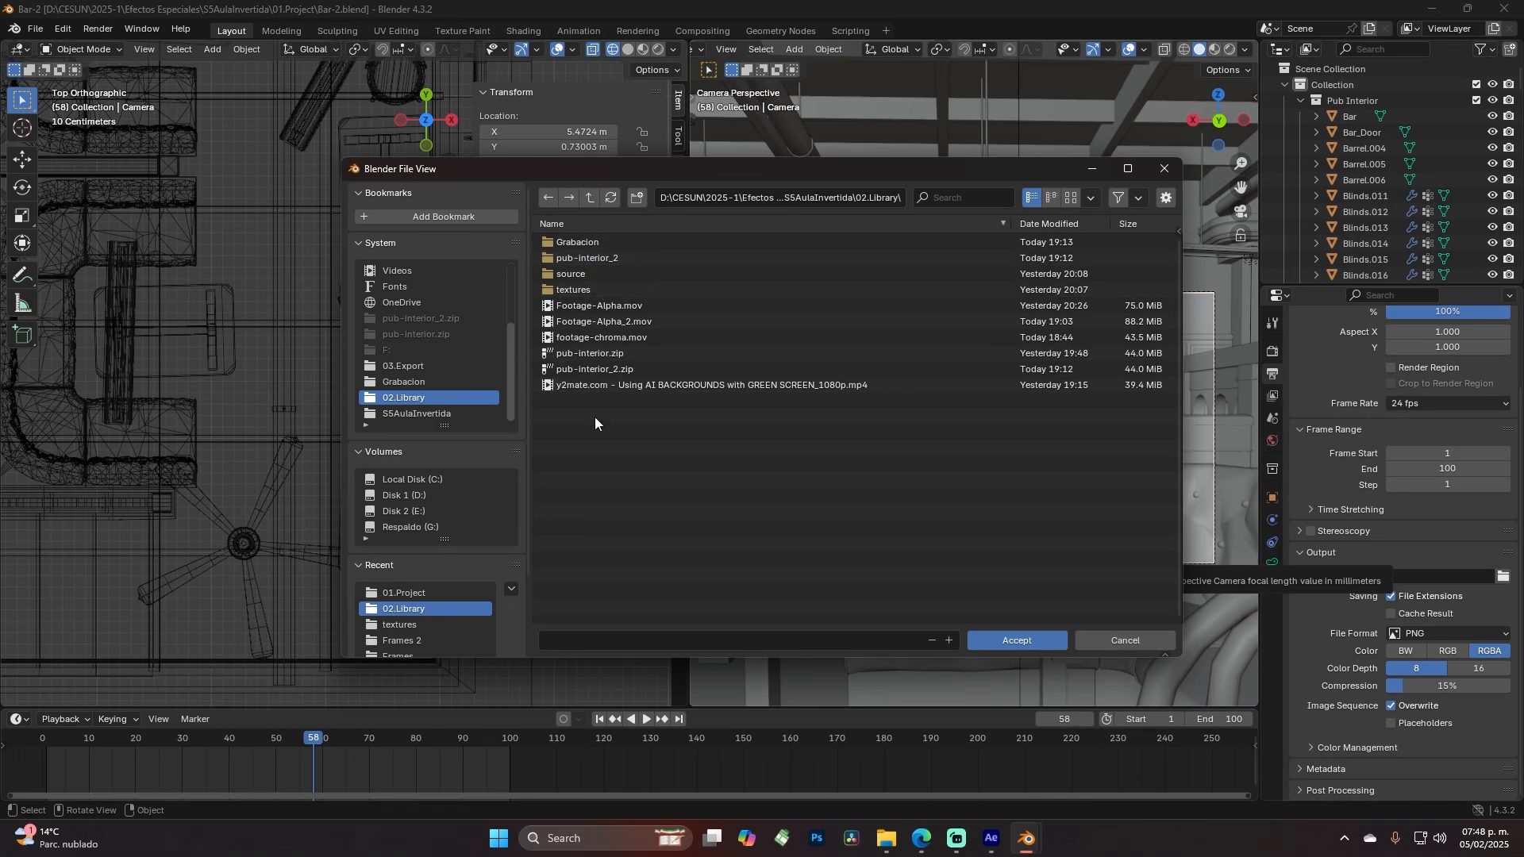
Create a folder named Frames inside 02.Library and accept it as the render output path
left_click(638, 198)
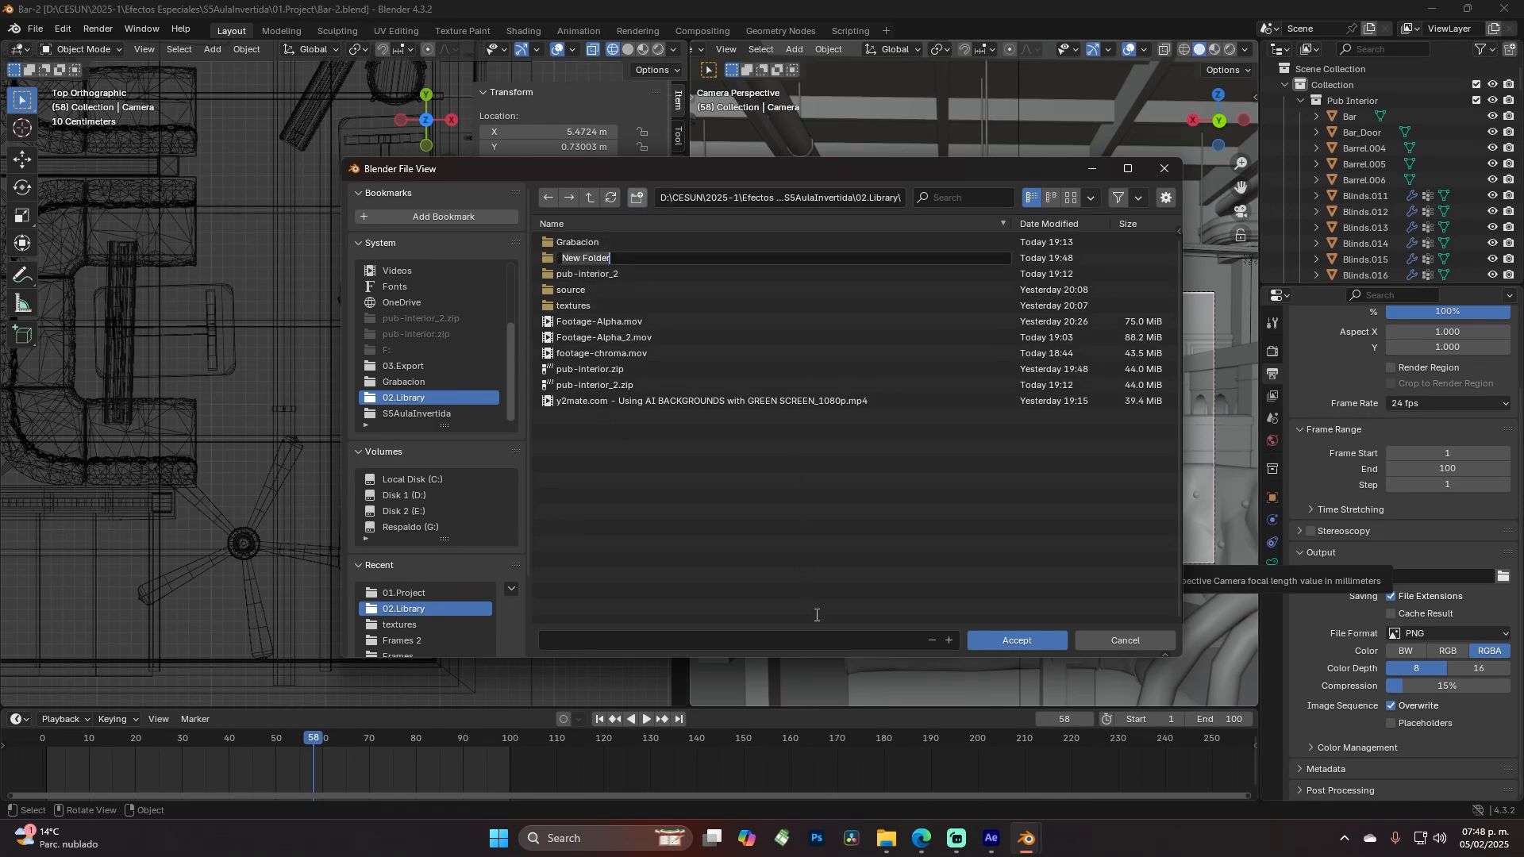
type("Frames")
key("Return")
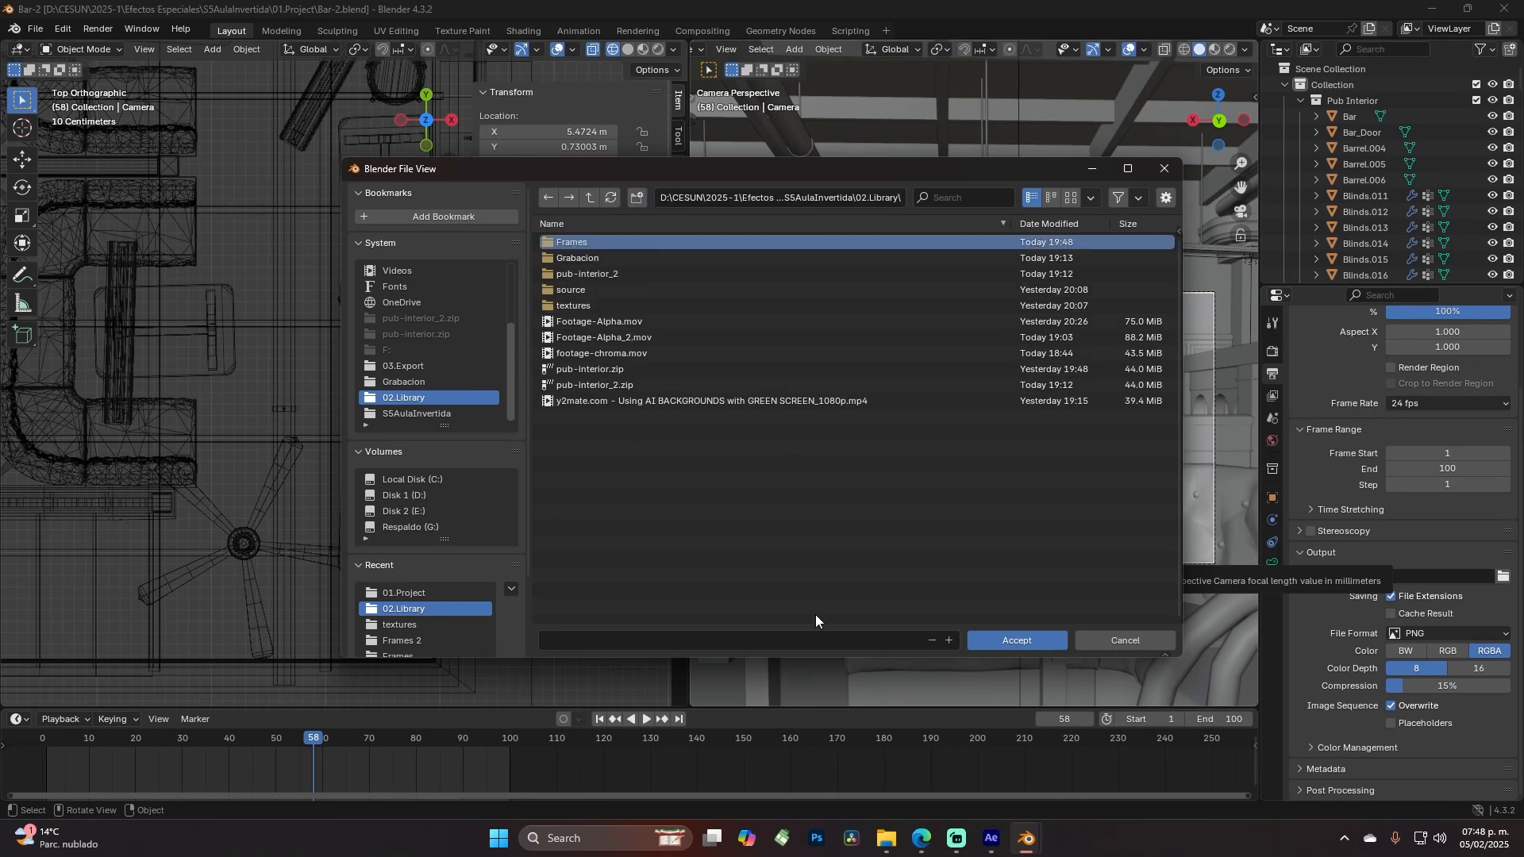
left_click(678, 241)
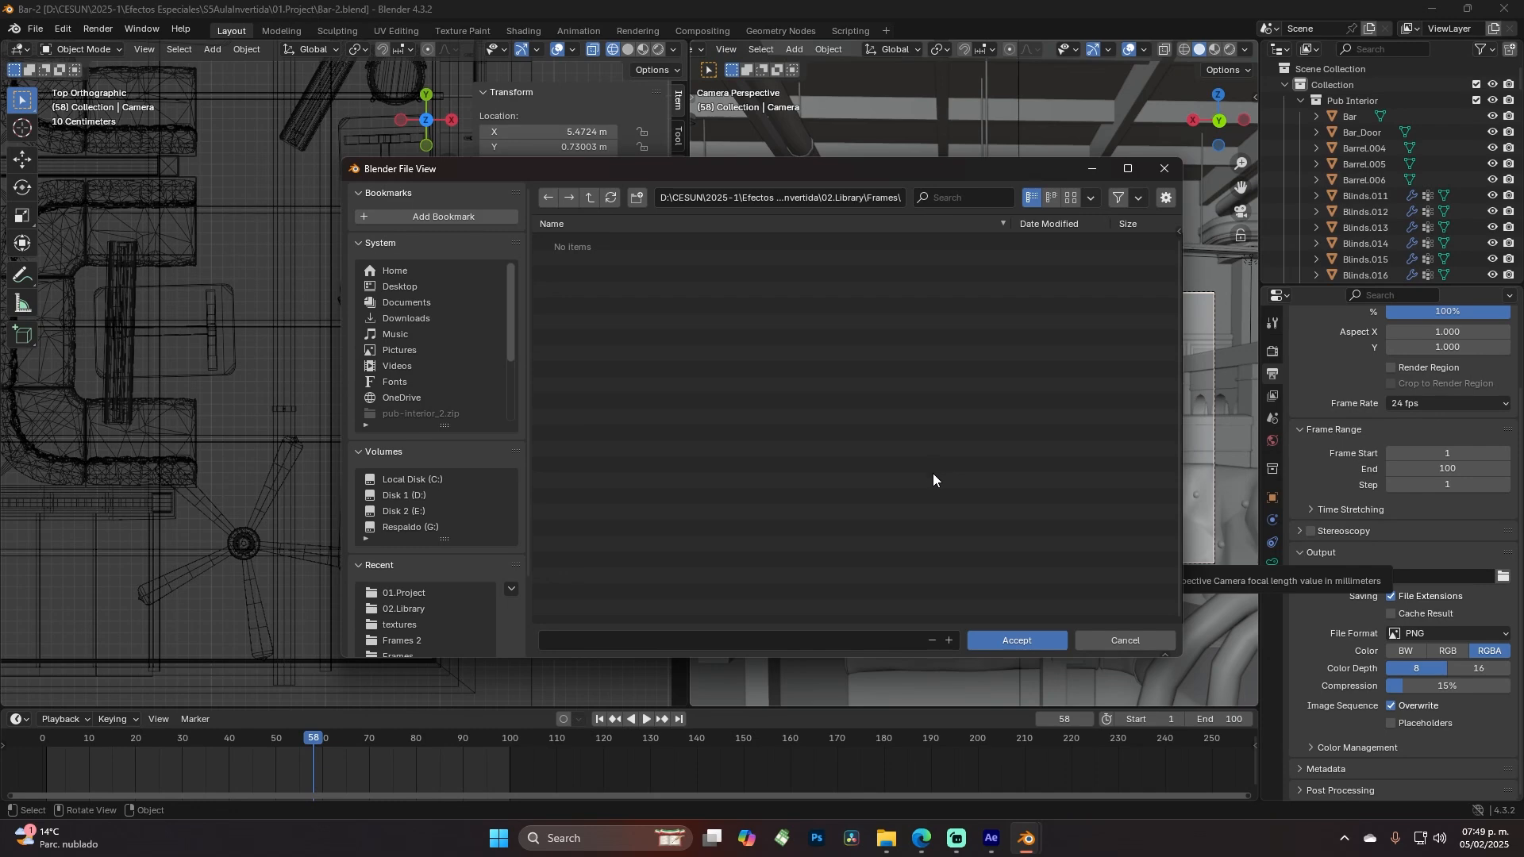
left_click(1017, 641)
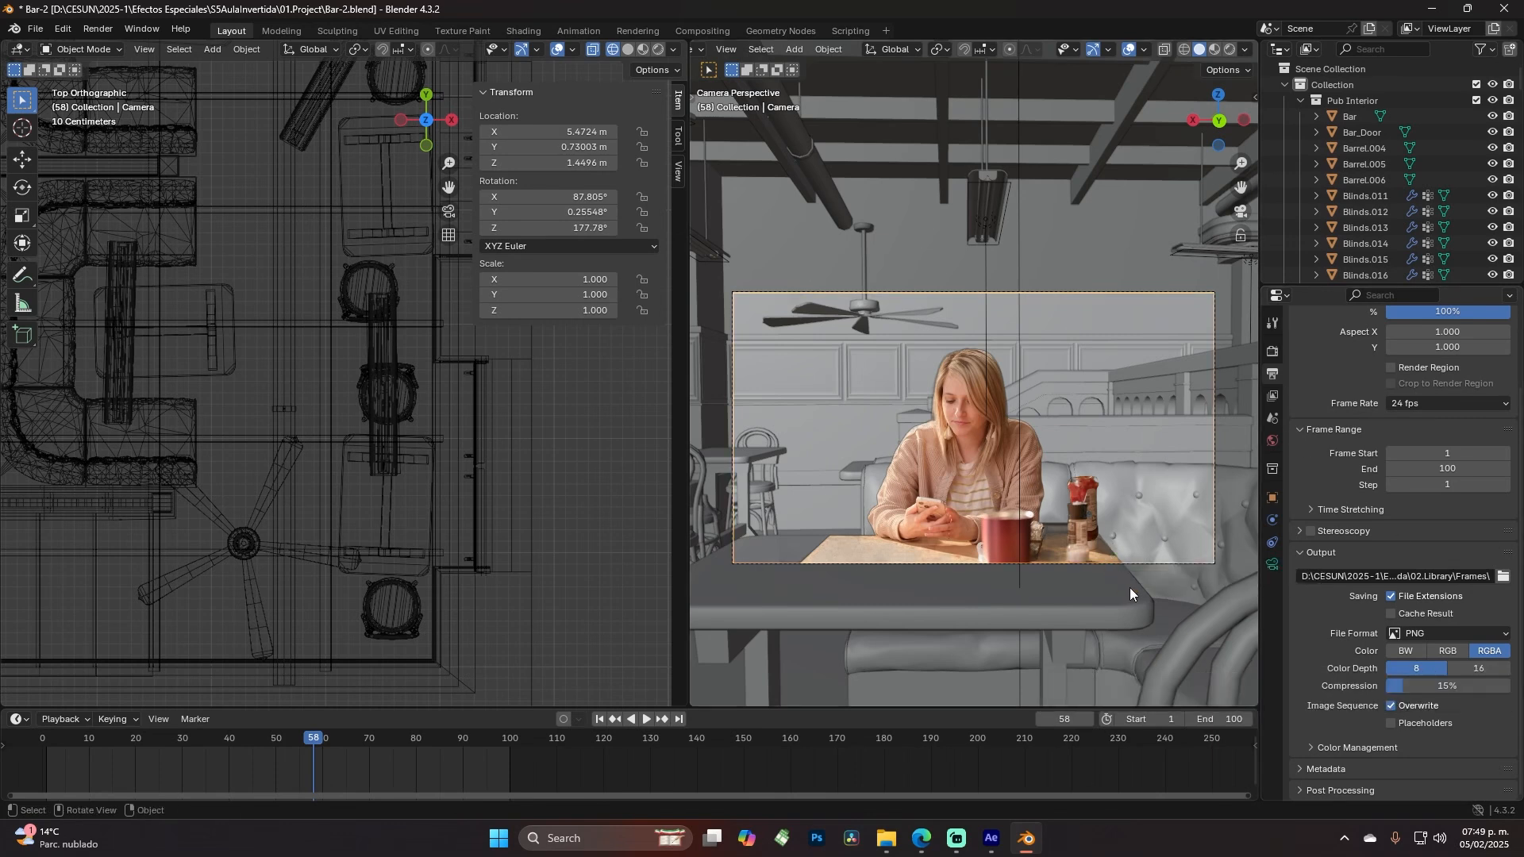
Set the PNG output to RGB color with 16-bit color depth and save the file
left_click(1445, 651)
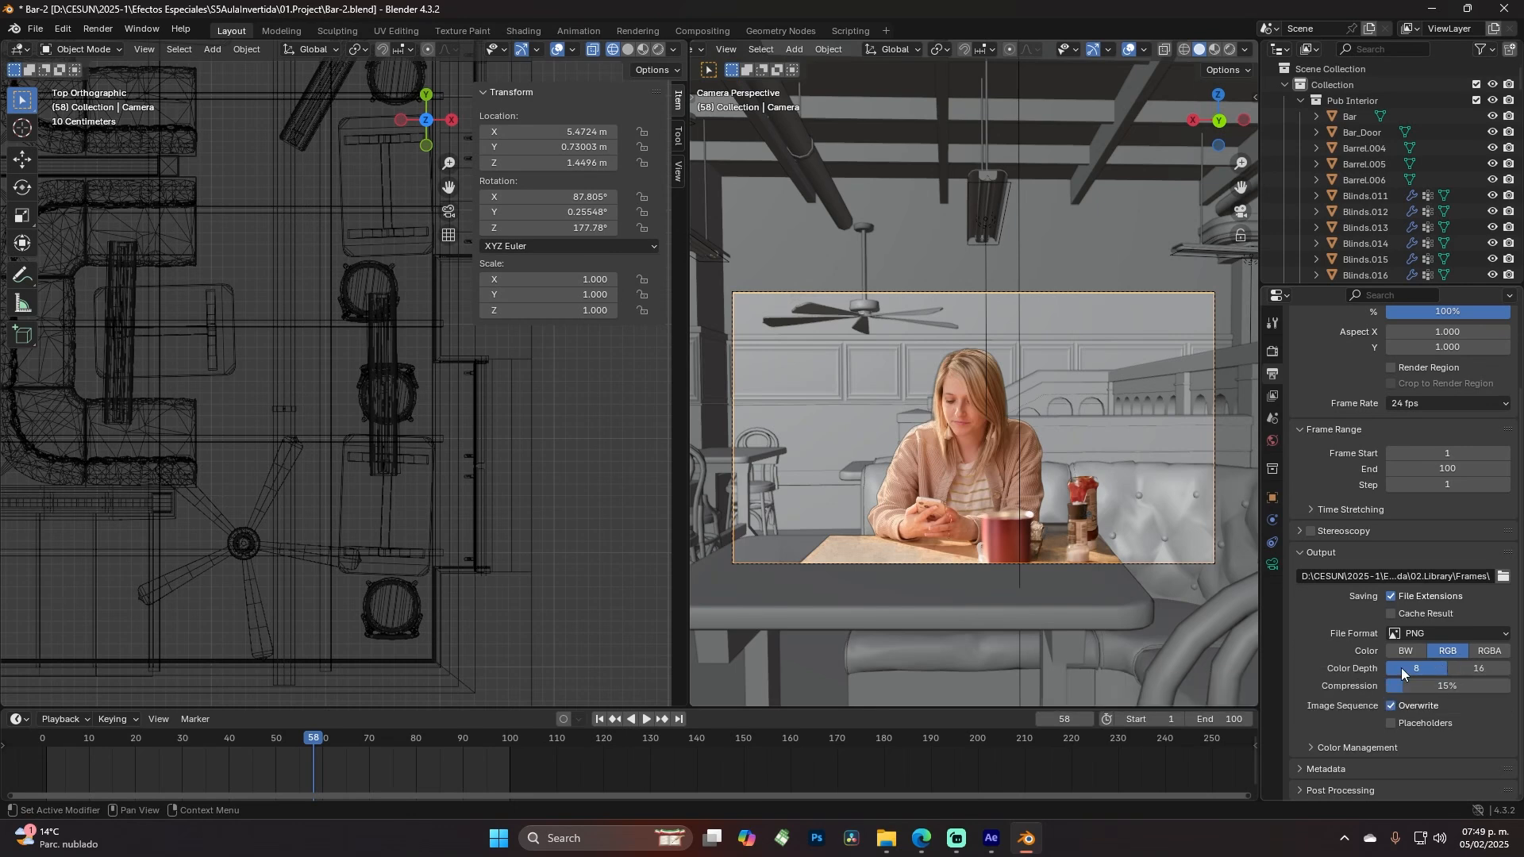
left_click(1473, 671)
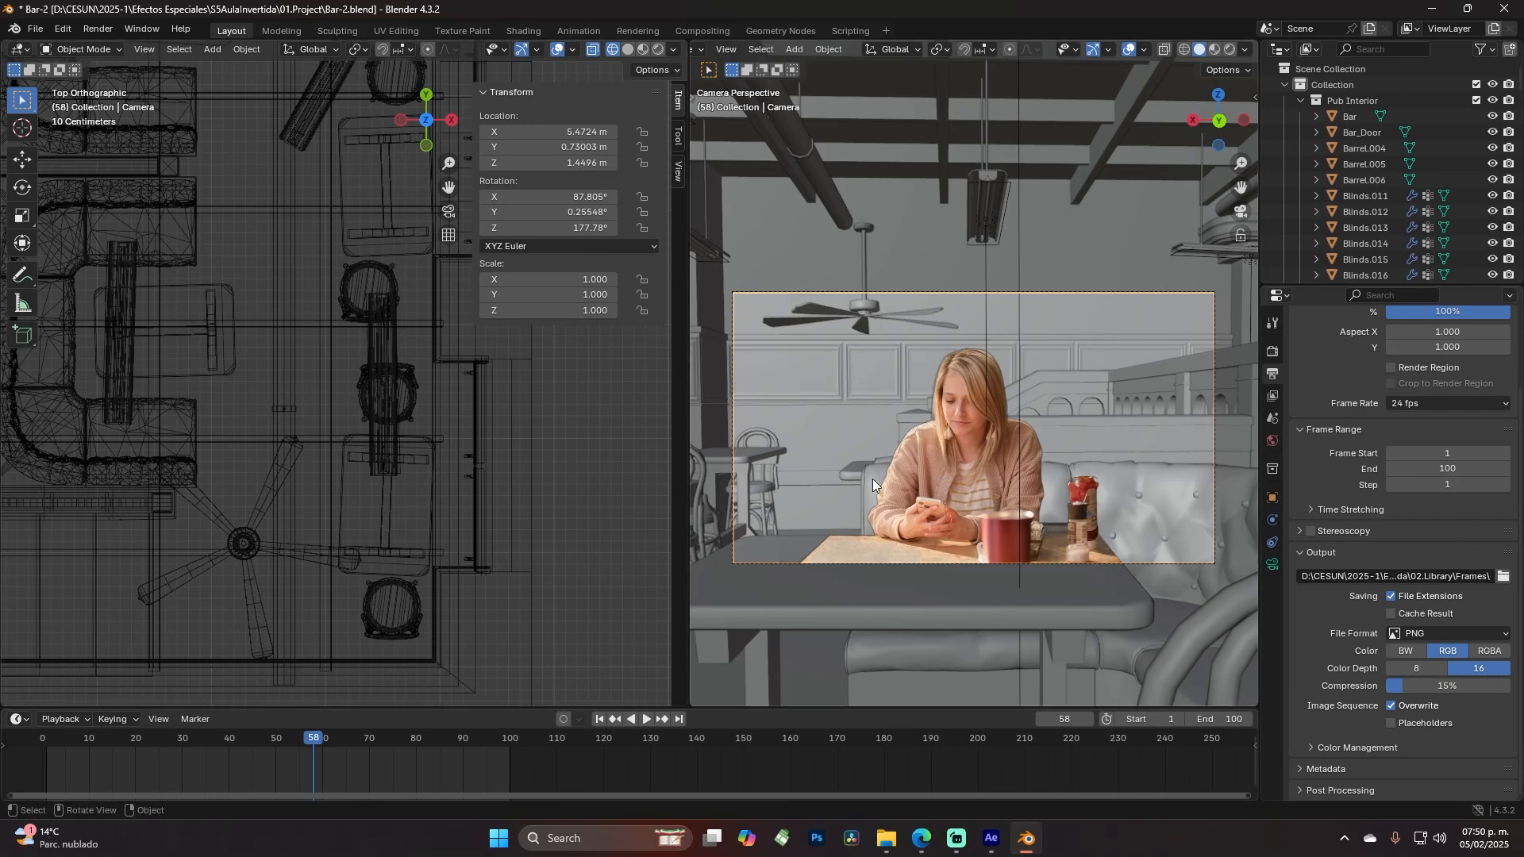
key("ctrl+s")
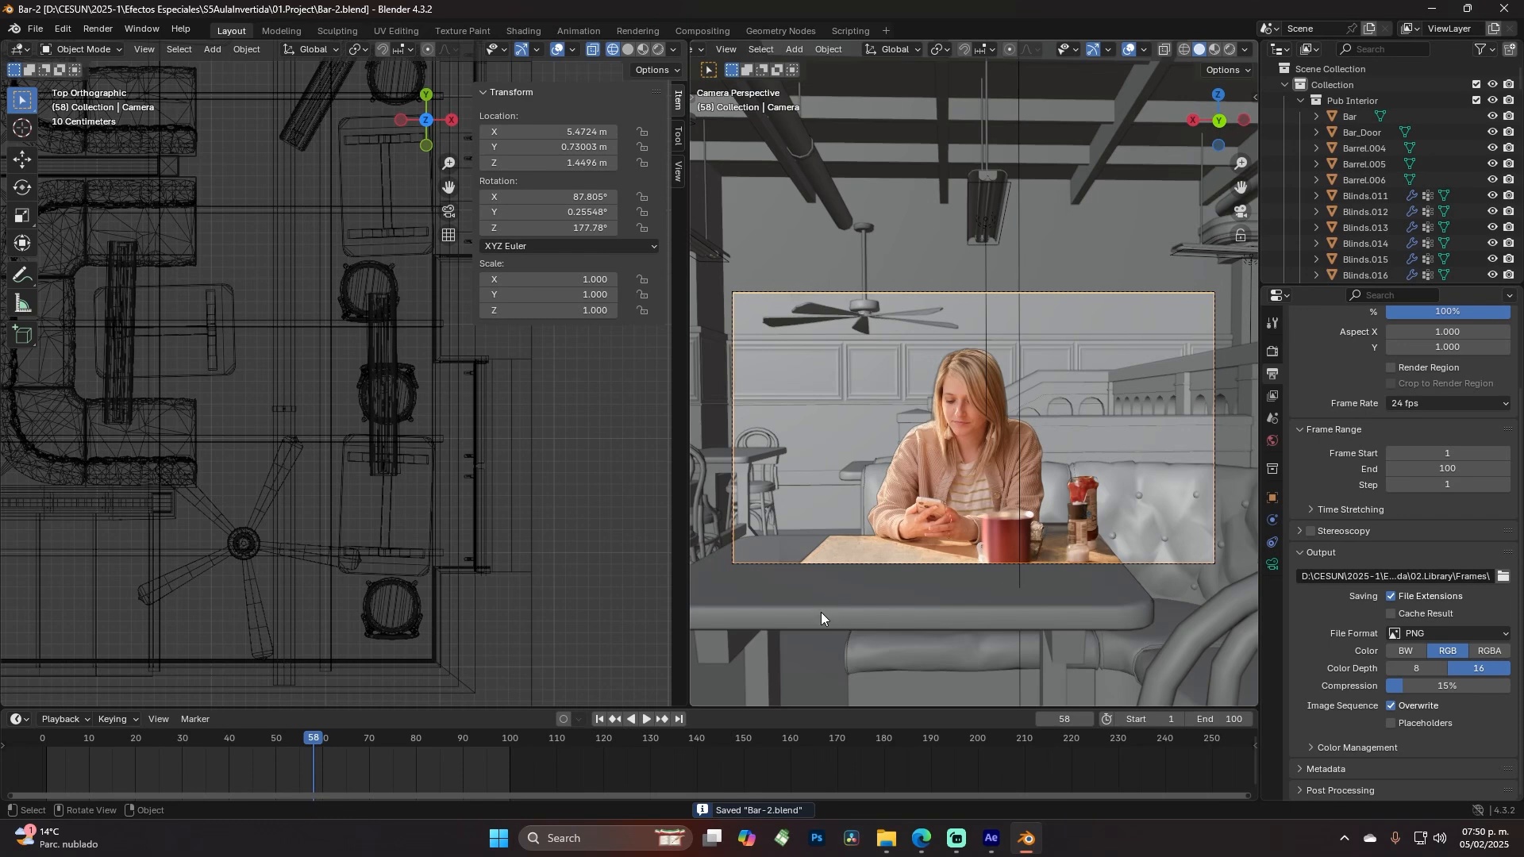
Render the animation's frames to the chosen output folder
left_click(99, 29)
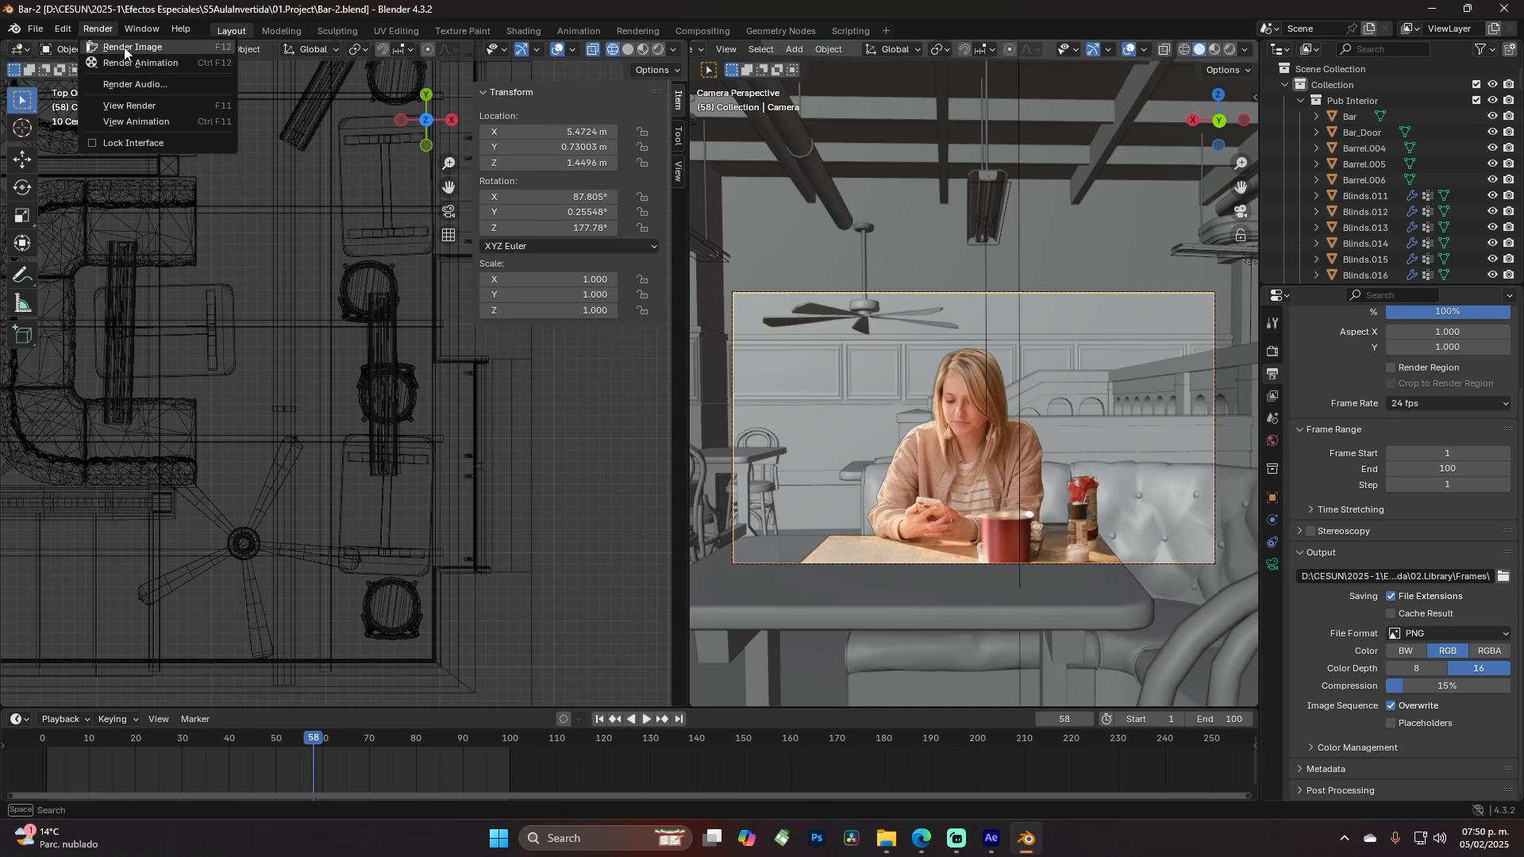